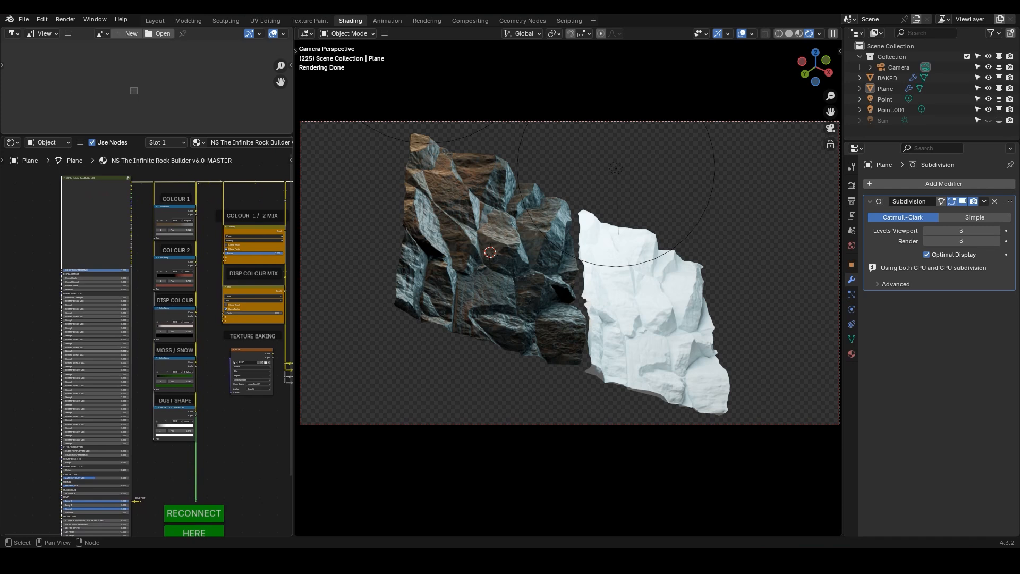
{"action": "scroll", "coordinate": [185, 330], "scroll_direction": "down", "scroll_amount": 1}
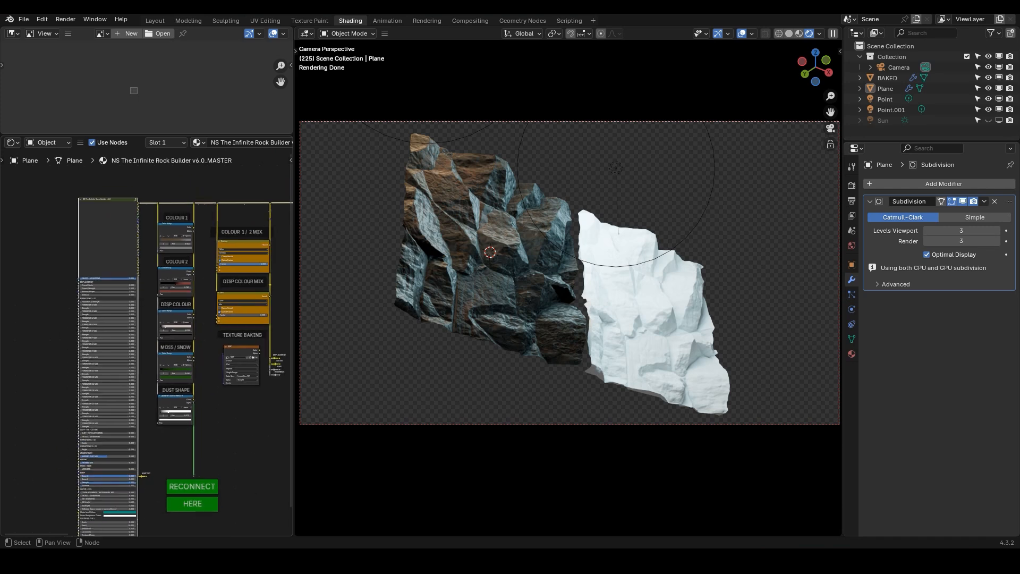
{"action": "middle_click_drag", "start_coordinate": [186, 340], "coordinate": [174, 323]}
{"action": "scroll", "coordinate": [174, 322], "scroll_direction": "down", "scroll_amount": 2}
{"action": "scroll", "coordinate": [174, 323], "scroll_direction": "up", "scroll_amount": 2}
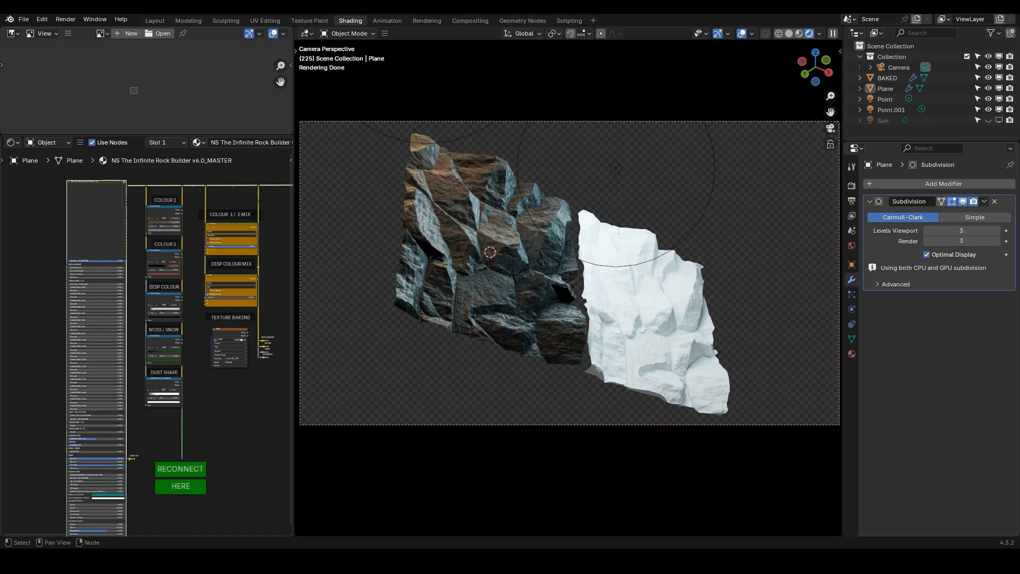
{"action": "scroll", "coordinate": [186, 295], "scroll_direction": "down", "scroll_amount": 1}
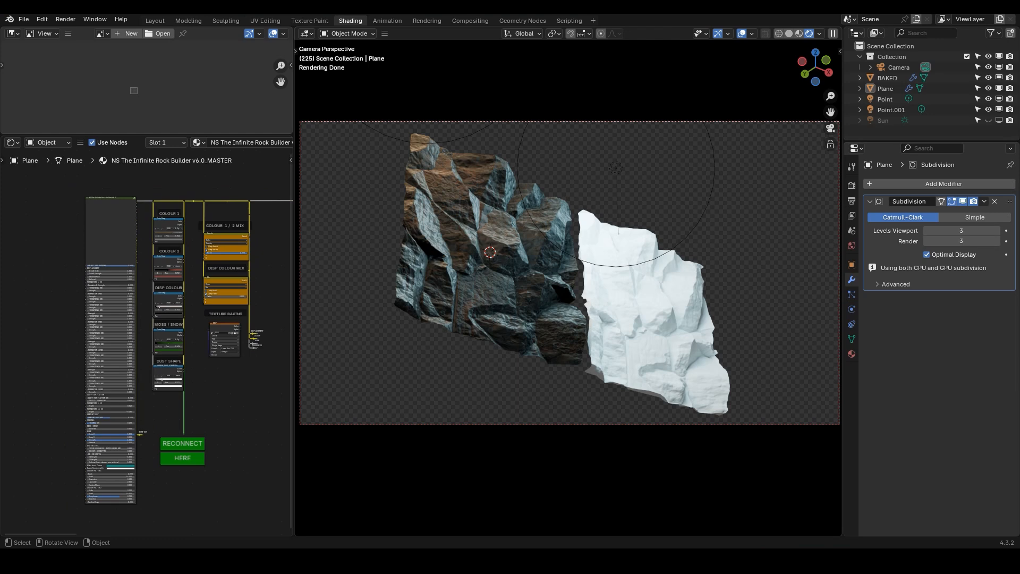
Compare the rock plane and the baked mesh by selecting each and viewing them in solid shading from another angle
{"action": "left_click", "coordinate": [486, 255]}
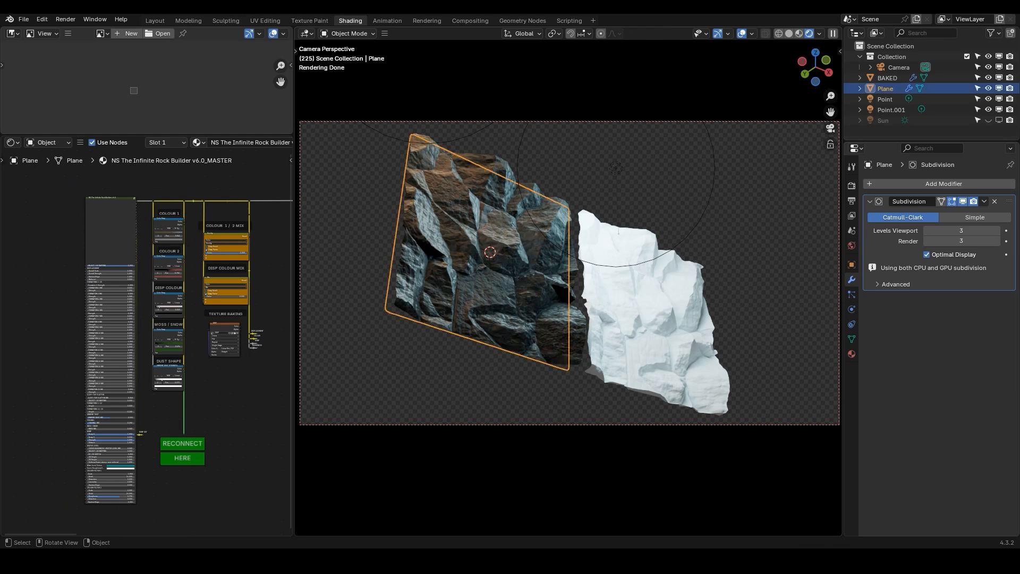
{"action": "left_click", "coordinate": [641, 297]}
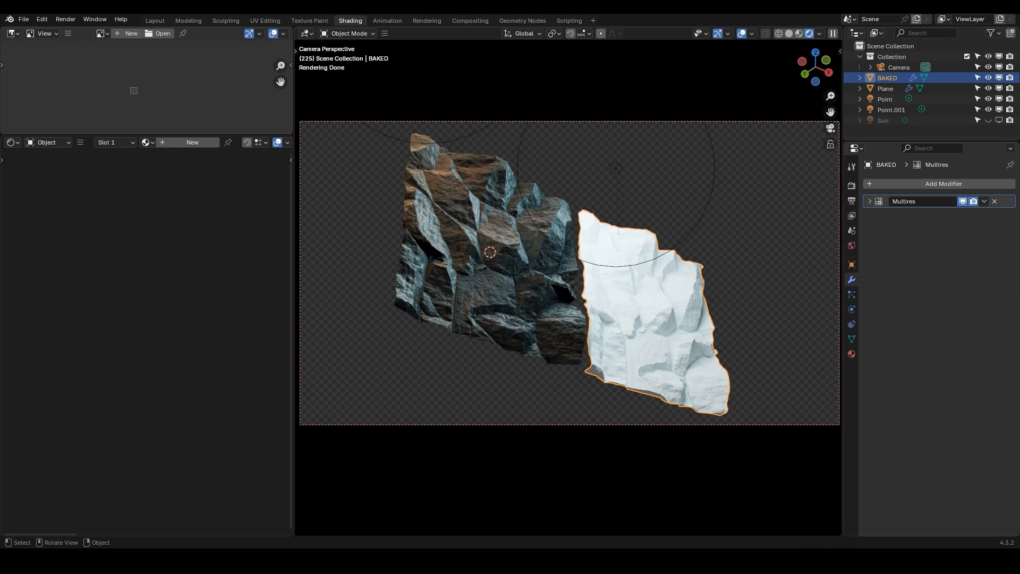
{"action": "left_click", "coordinate": [494, 256]}
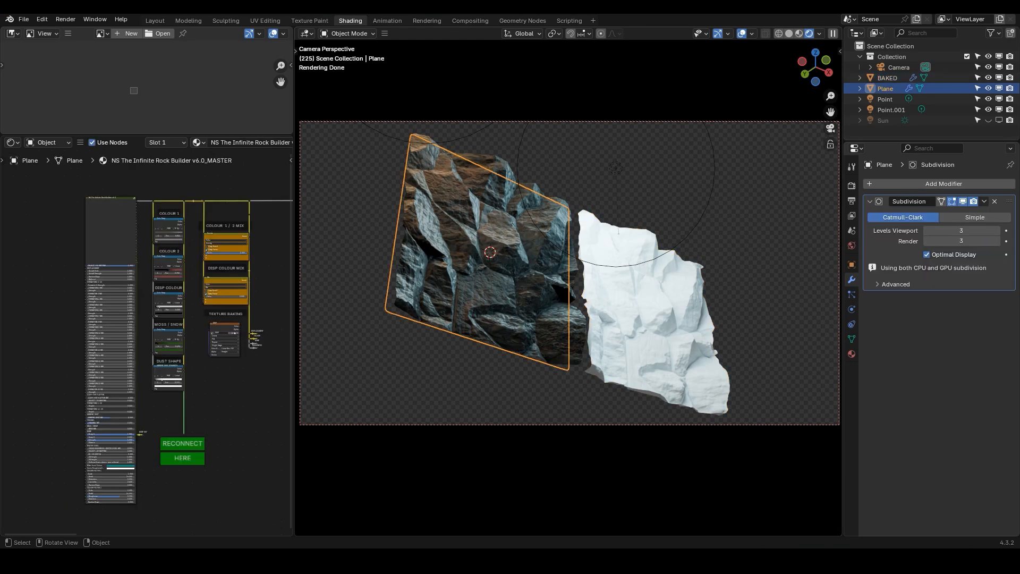
{"action": "left_click", "coordinate": [643, 305]}
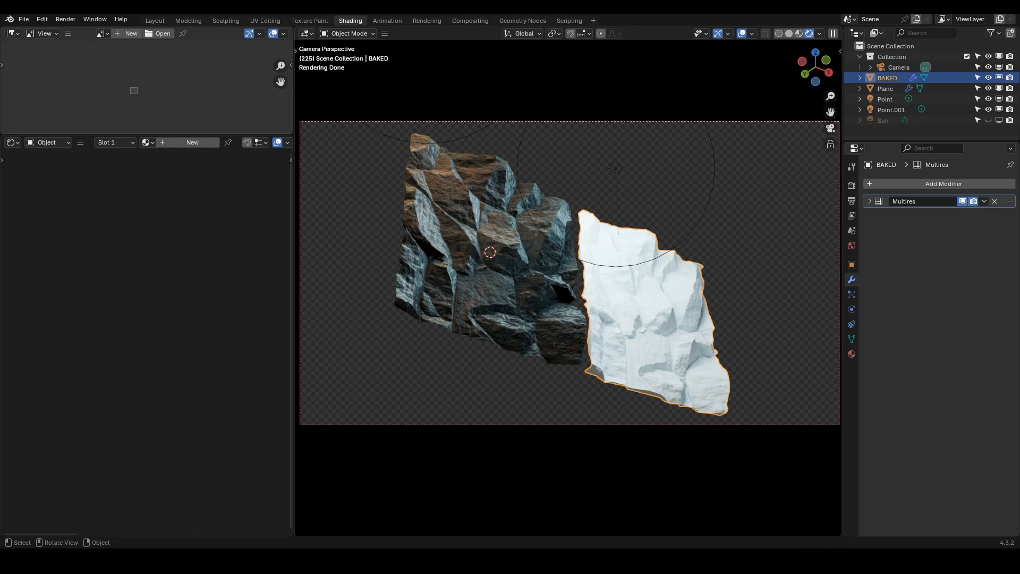
{"action": "left_click", "coordinate": [789, 34]}
{"action": "middle_click_drag", "start_coordinate": [688, 258], "coordinate": [677, 295]}
{"action": "scroll", "coordinate": [616, 312], "scroll_direction": "up", "scroll_amount": 6}
{"action": "scroll", "coordinate": [553, 239], "scroll_direction": "down", "scroll_amount": 2}
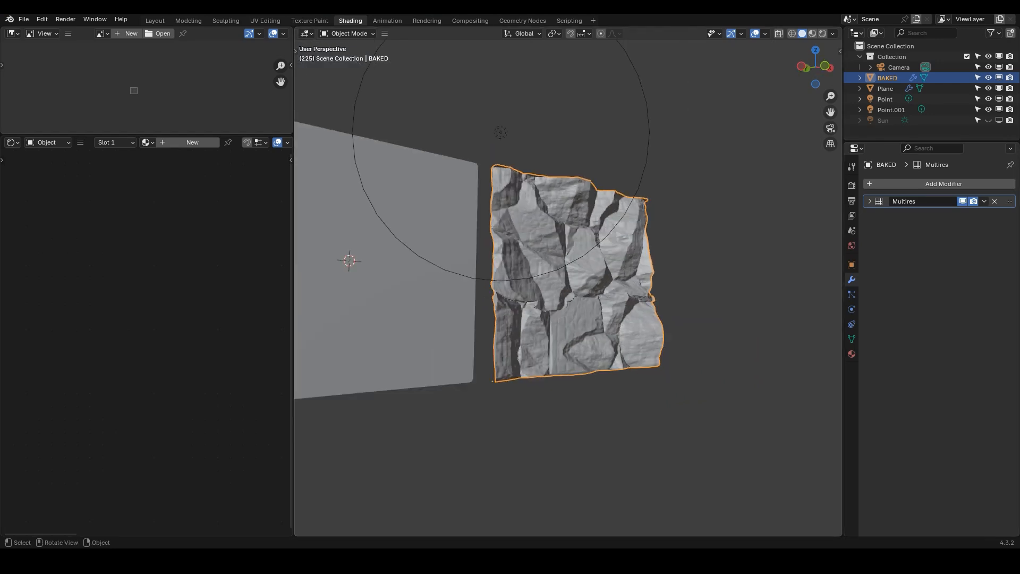
Switch back to rendered shading and inspect the rock plane beside the baked mesh from the front
{"action": "left_click", "coordinate": [441, 249]}
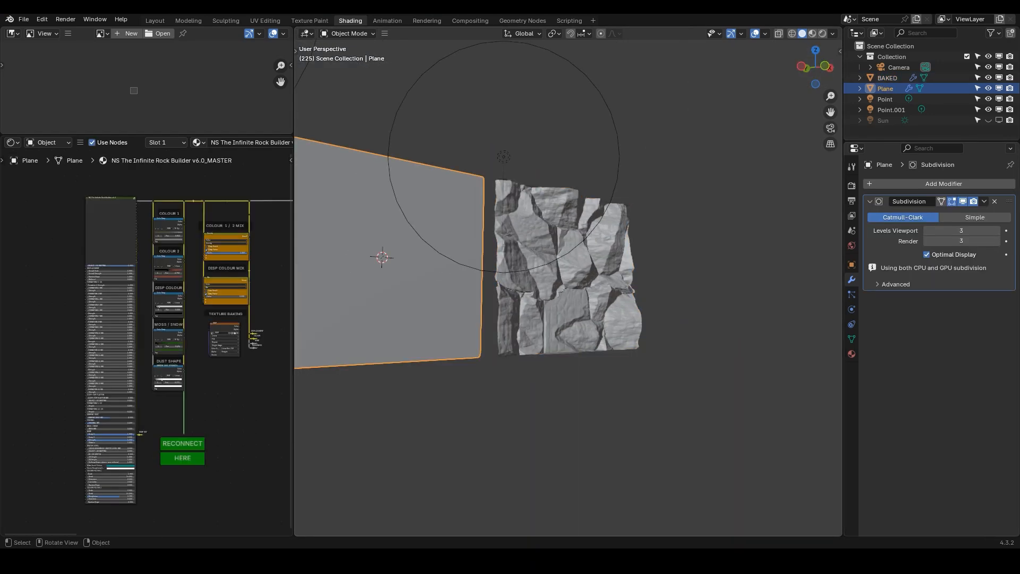
{"action": "left_click", "coordinate": [822, 33]}
{"action": "mouse_move", "coordinate": [627, 218]}
{"action": "middle_mouse_down"}
{"action": "mouse_move", "coordinate": [585, 247]}
{"action": "mouse_move", "coordinate": [624, 225]}
{"action": "middle_mouse_up"}
{"action": "left_click", "coordinate": [585, 247]}
{"action": "scroll", "coordinate": [585, 247], "scroll_direction": "down", "scroll_amount": 2}
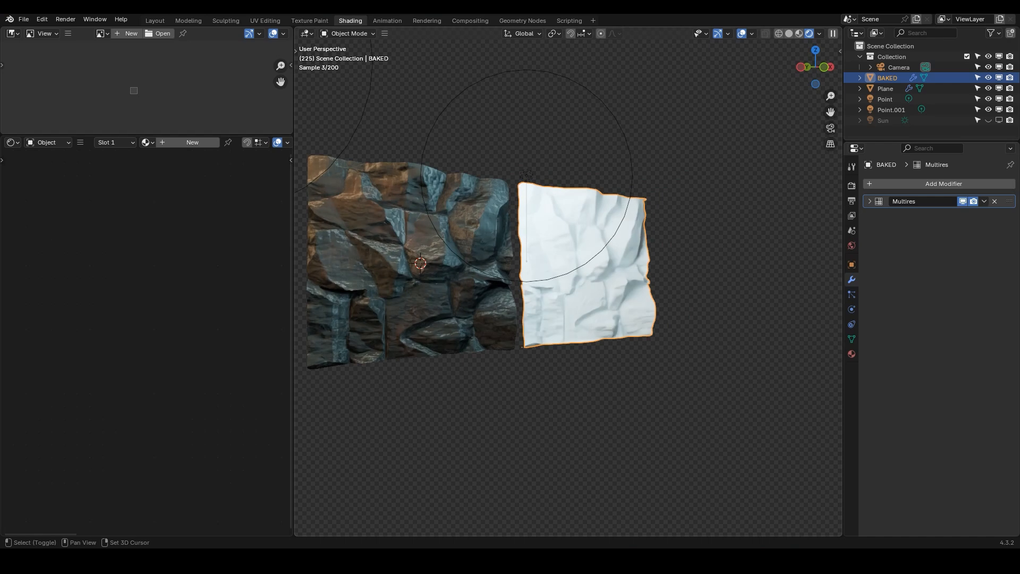
{"action": "middle_click_drag", "start_coordinate": [526, 174], "coordinate": [609, 170], "text": "shift"}
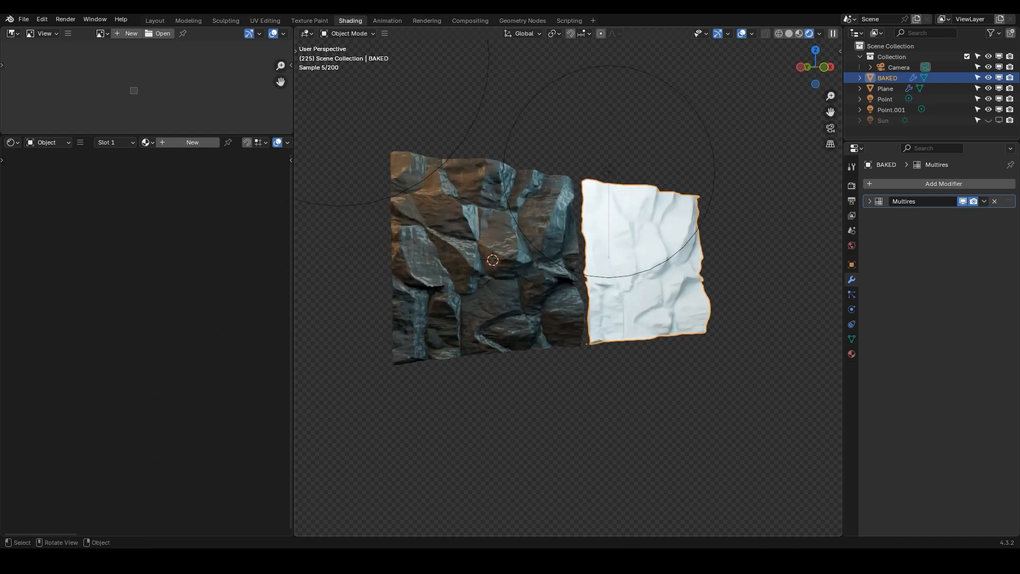
Select the rock plane and enlarge the node editor to show the rock builder node's input list
{"action": "left_click", "coordinate": [500, 239]}
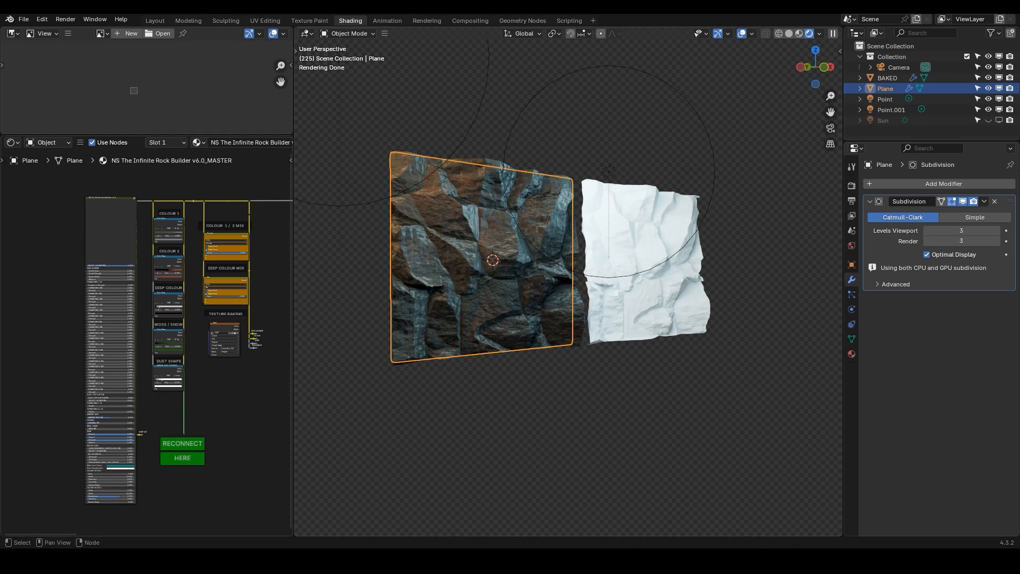
{"action": "left_click_drag", "start_coordinate": [294, 265], "coordinate": [371, 265]}
{"action": "scroll", "coordinate": [166, 287], "scroll_direction": "up", "scroll_amount": 1}
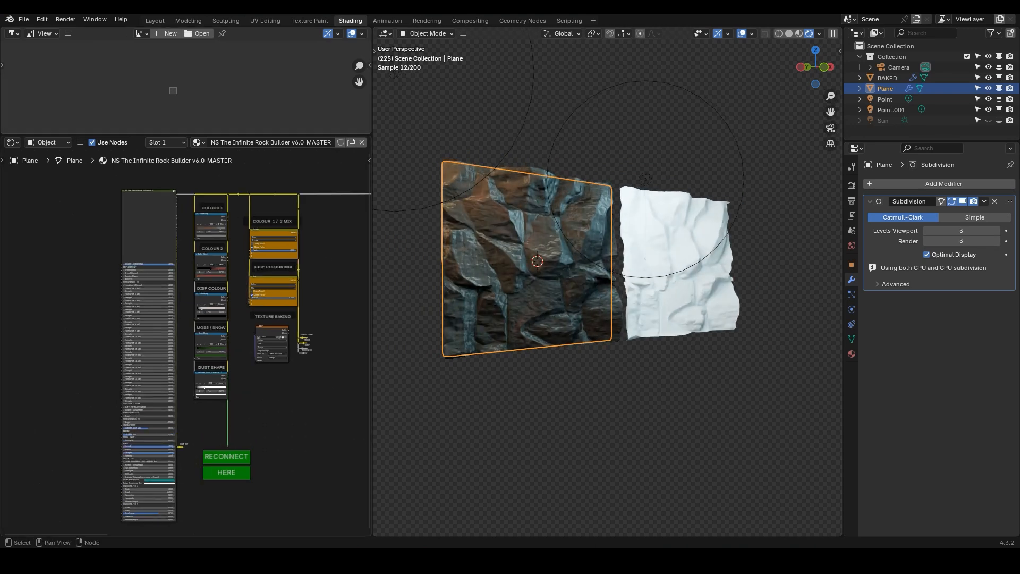
{"action": "left_click", "coordinate": [149, 229]}
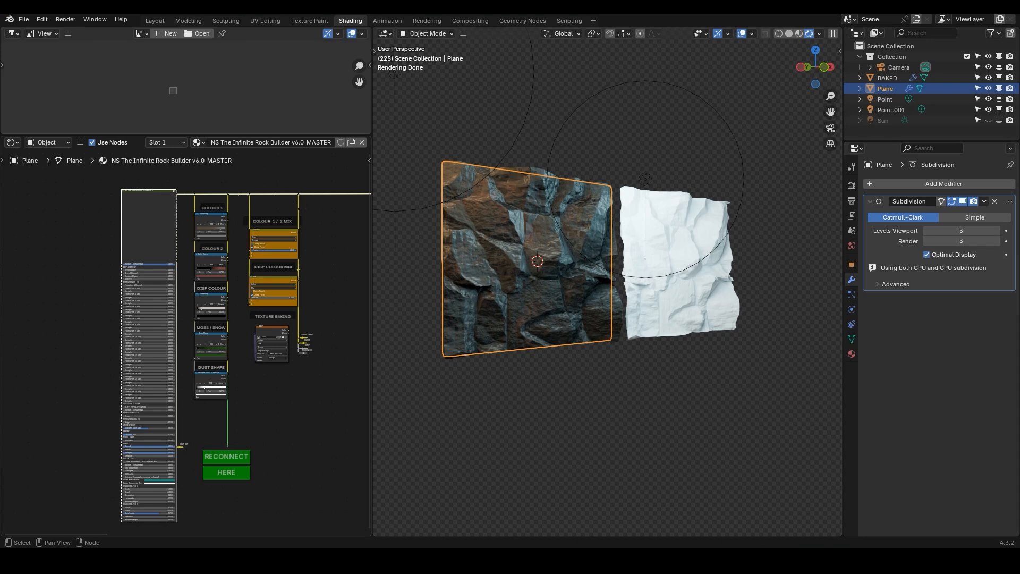
{"action": "scroll", "coordinate": [138, 219], "scroll_direction": "up", "scroll_amount": 7}
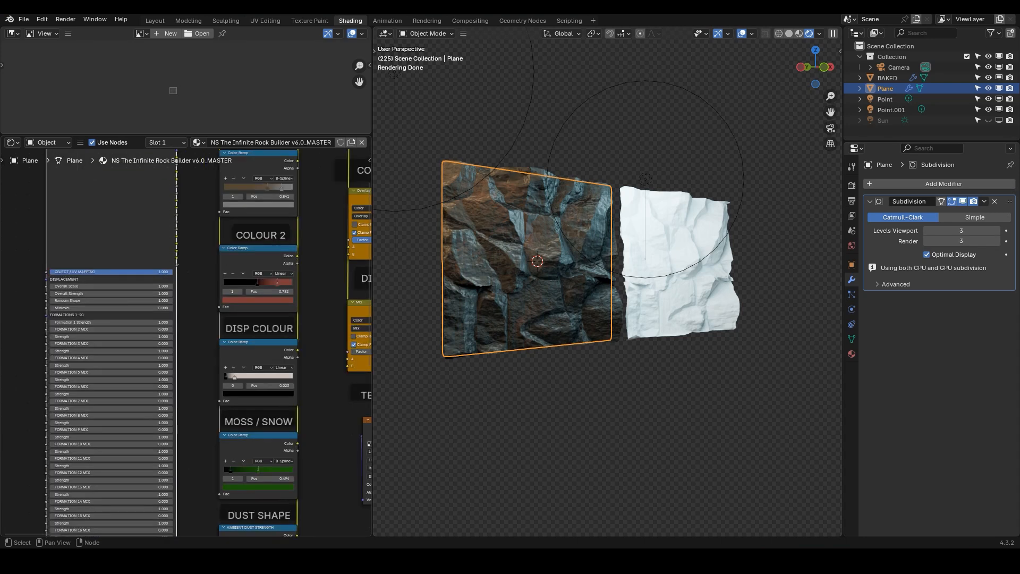
{"action": "scroll", "coordinate": [138, 219], "scroll_direction": "up", "scroll_amount": 4}
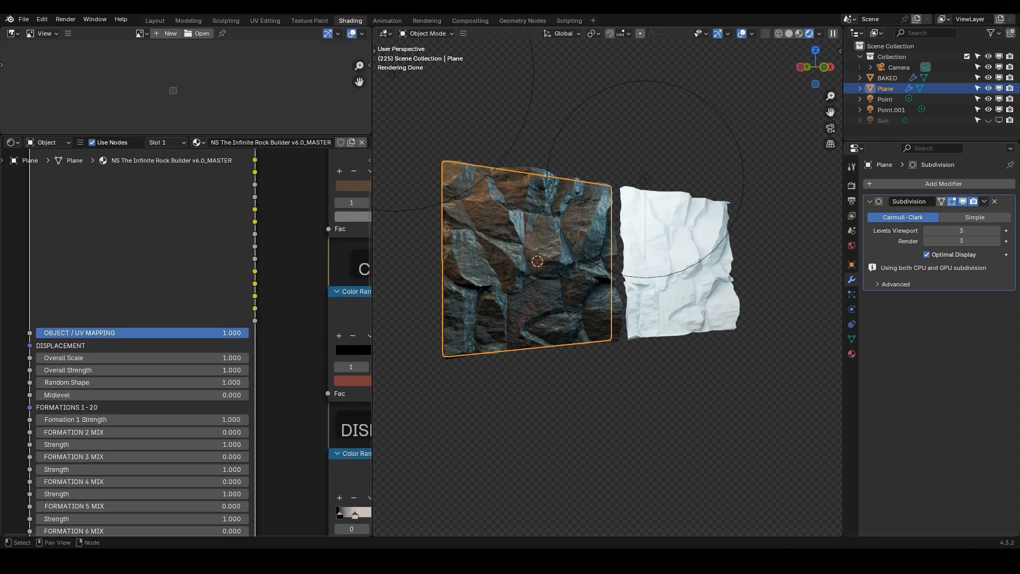
Switch the Object / UV Mapping input to 0 and then restore it to 1
{"action": "left_click", "coordinate": [78, 334]}
{"action": "key", "text": "Return"}
{"action": "left_click", "coordinate": [78, 333]}
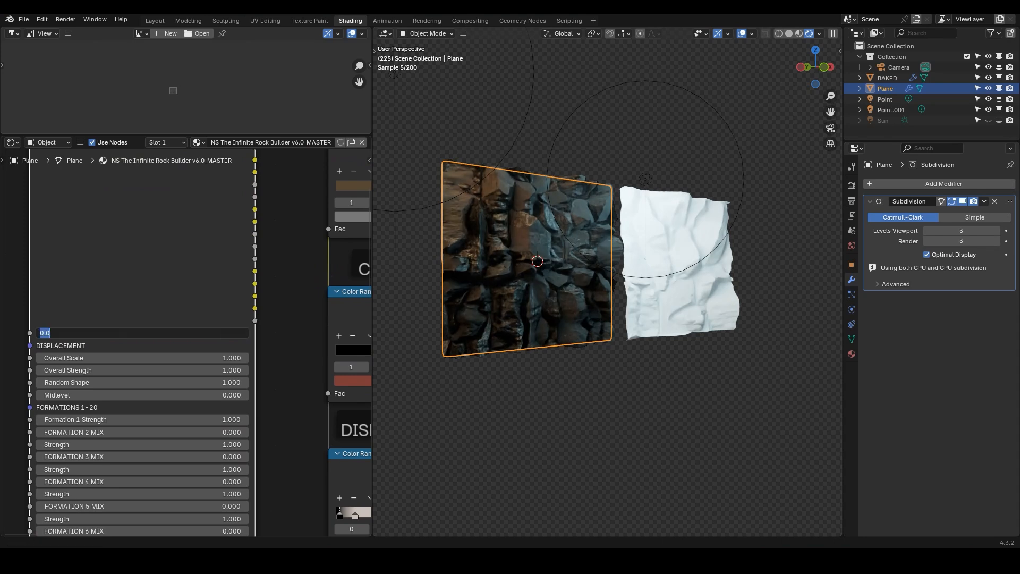
{"action": "type", "text": "1"}
{"action": "key", "text": "Return"}
Set the rock builder's Overall Scale to 1.5
{"action": "middle_click_drag", "start_coordinate": [133, 357], "coordinate": [135, 274]}
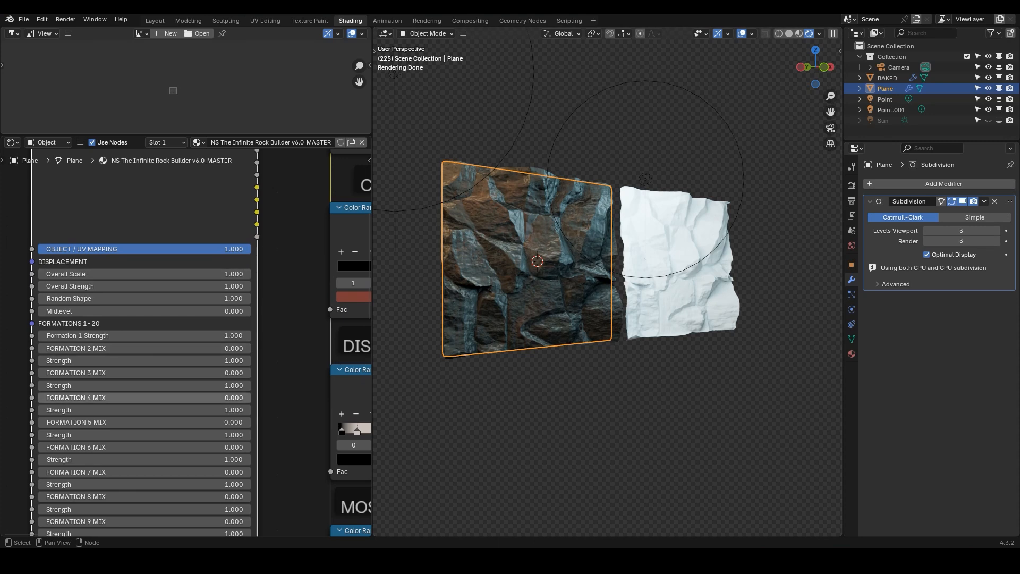
{"action": "left_click", "coordinate": [145, 274]}
{"action": "type", "text": "1.5"}
{"action": "key", "text": "Return"}
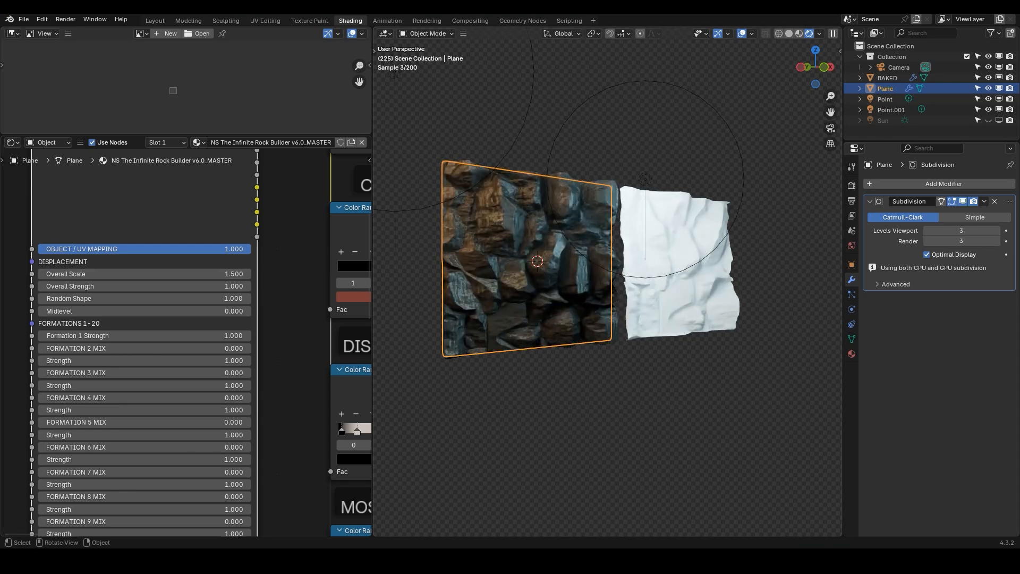
Set Overall Strength to 1.5 and re-enter the Random Shape value
{"action": "scroll", "coordinate": [601, 265], "scroll_direction": "up", "scroll_amount": 1}
{"action": "left_click", "coordinate": [144, 286]}
{"action": "type", "text": "1.5"}
{"action": "key", "text": "Return"}
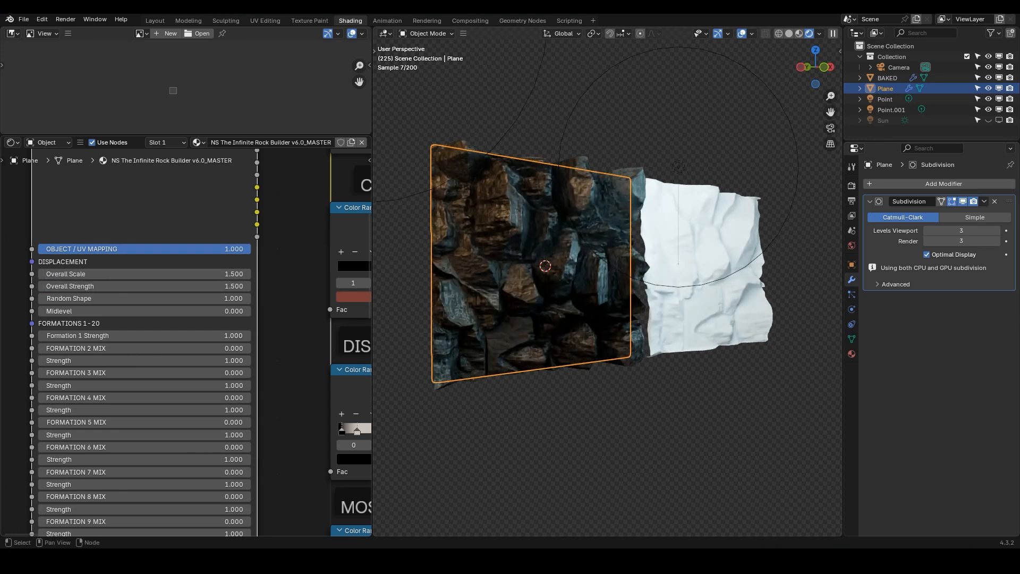
{"action": "left_click", "coordinate": [145, 299]}
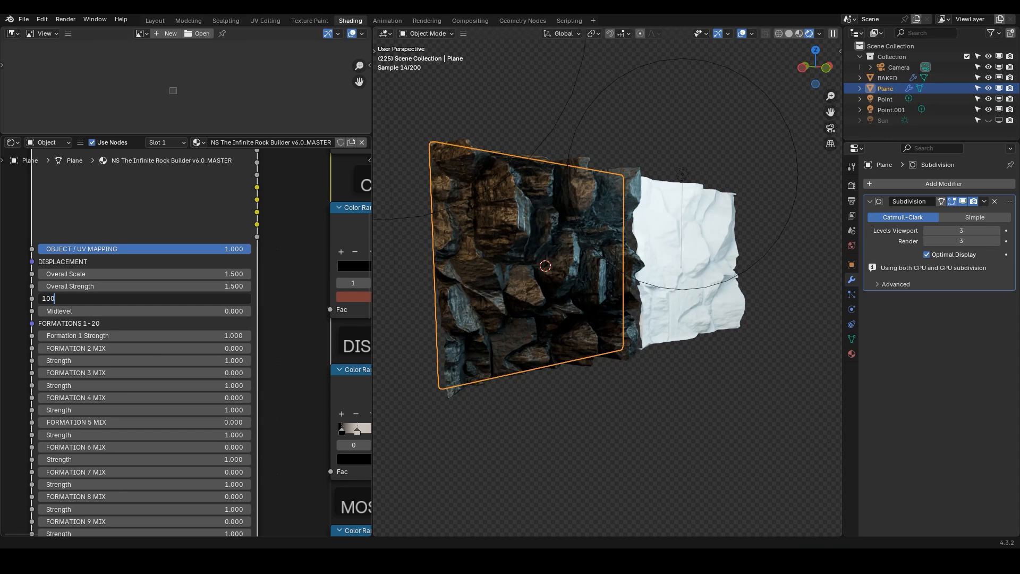
{"action": "key", "text": "Return"}
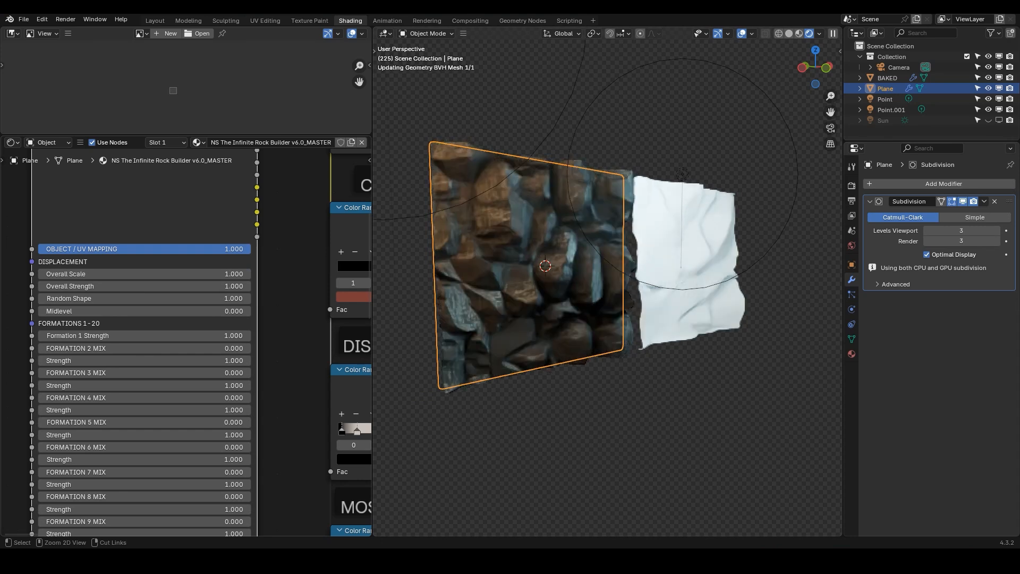
Browse the rock builder node's Formation inputs in the node editor
{"action": "scroll", "coordinate": [113, 168], "scroll_direction": "down", "scroll_amount": 1}
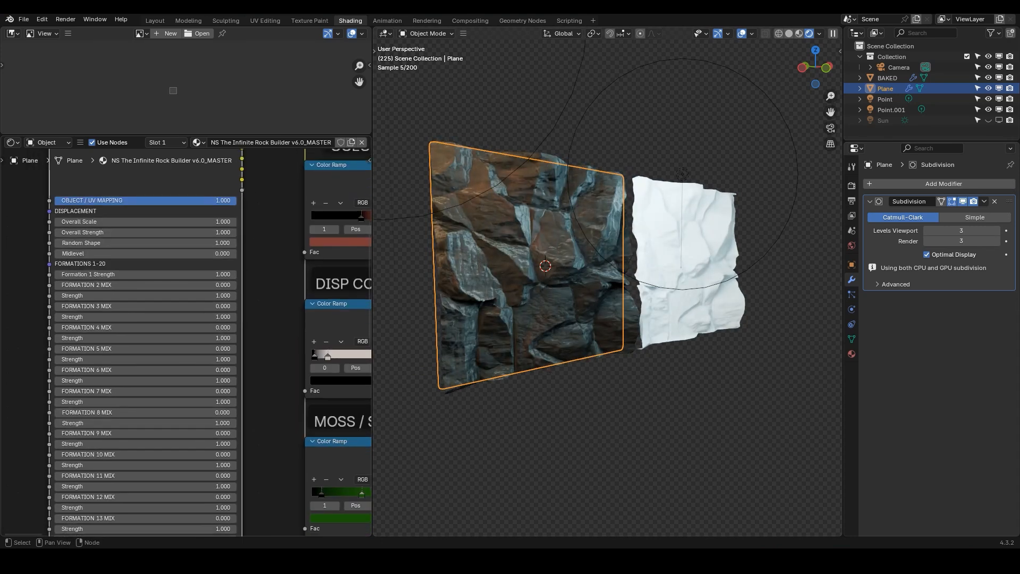
{"action": "scroll", "coordinate": [133, 253], "scroll_direction": "up", "scroll_amount": 1}
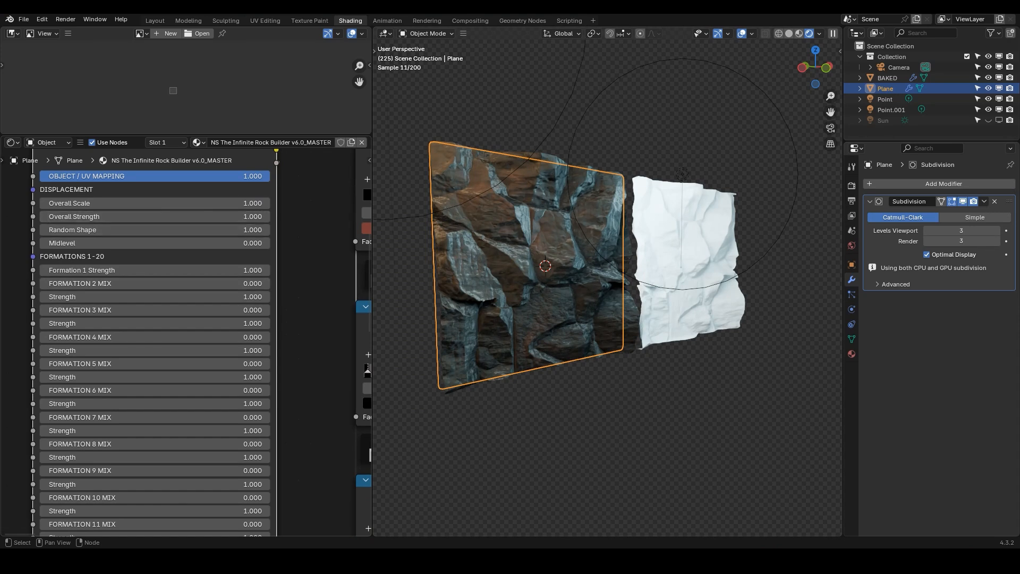
{"action": "middle_click_drag", "start_coordinate": [94, 297], "coordinate": [98, 241]}
{"action": "scroll", "coordinate": [89, 274], "scroll_direction": "down", "scroll_amount": 4}
{"action": "scroll", "coordinate": [102, 281], "scroll_direction": "down", "scroll_amount": 2}
{"action": "scroll", "coordinate": [102, 281], "scroll_direction": "down", "scroll_amount": 1}
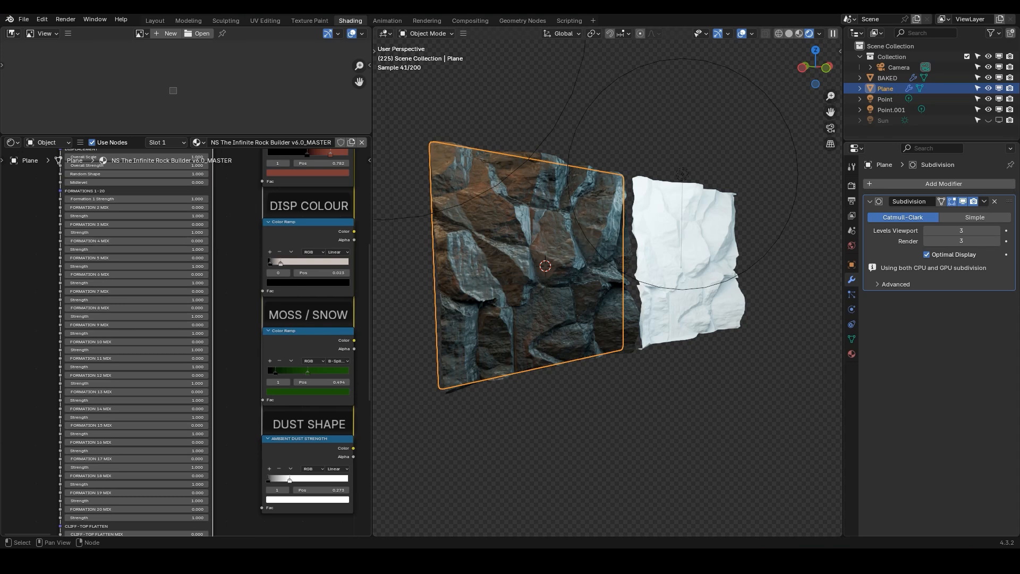
{"action": "middle_click_drag", "start_coordinate": [99, 242], "coordinate": [95, 303]}
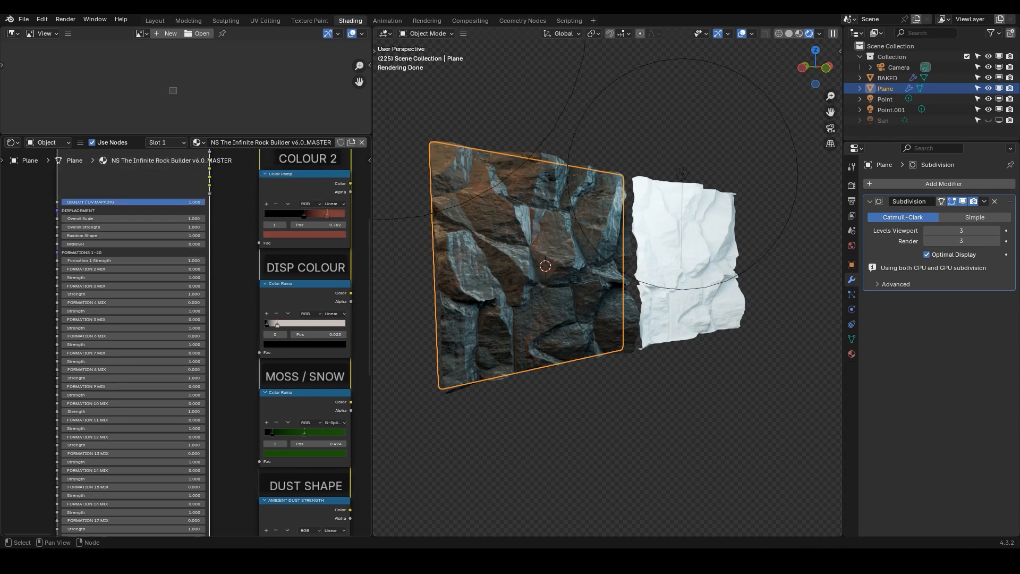
{"action": "middle_click_drag", "start_coordinate": [96, 378], "coordinate": [105, 336]}
{"action": "scroll", "coordinate": [105, 336], "scroll_direction": "up", "scroll_amount": 1}
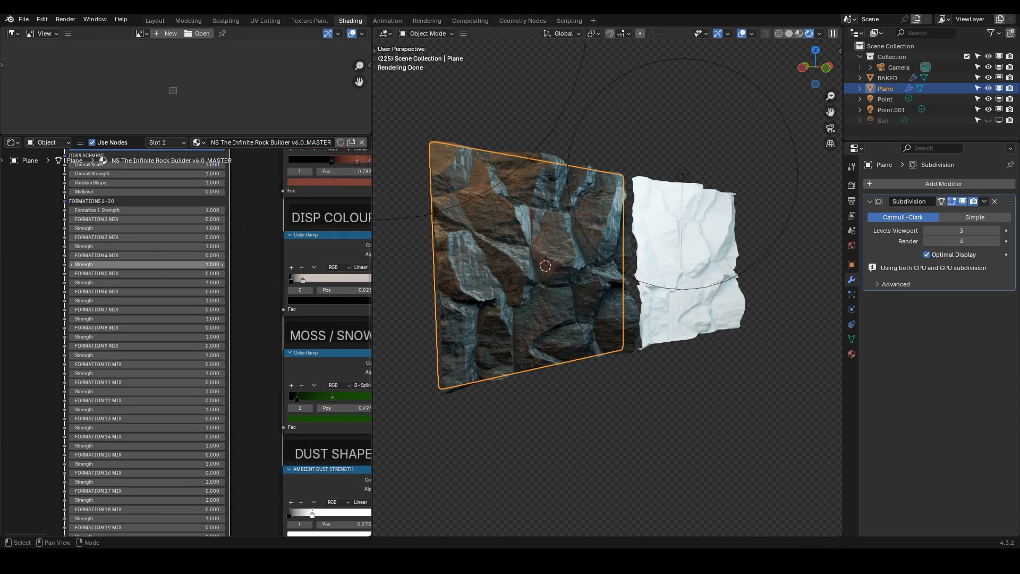
{"action": "scroll", "coordinate": [140, 319], "scroll_direction": "down", "scroll_amount": 1}
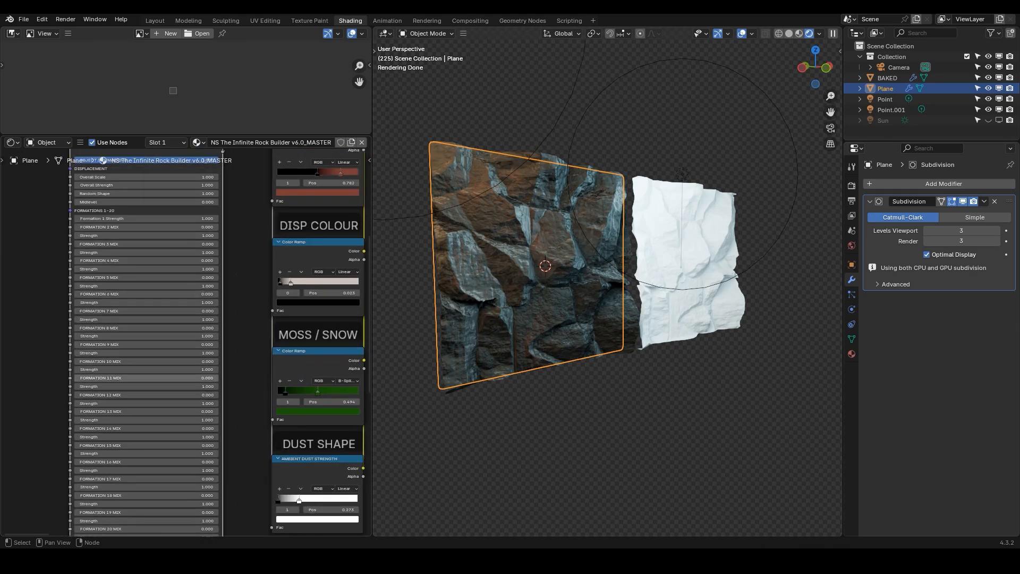
{"action": "middle_click_drag", "start_coordinate": [132, 362], "coordinate": [129, 346]}
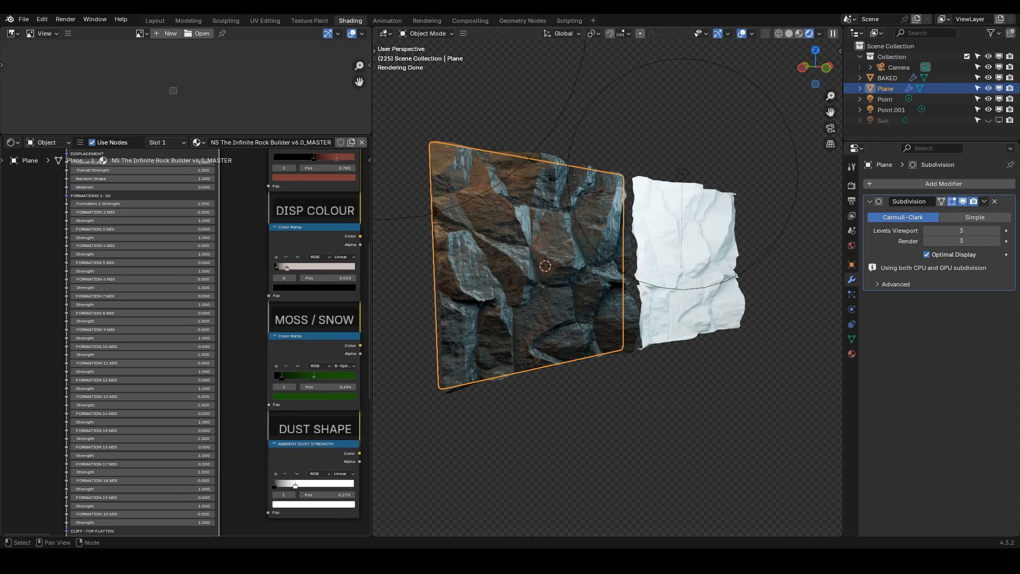
{"action": "middle_click_drag", "start_coordinate": [138, 272], "coordinate": [141, 260]}
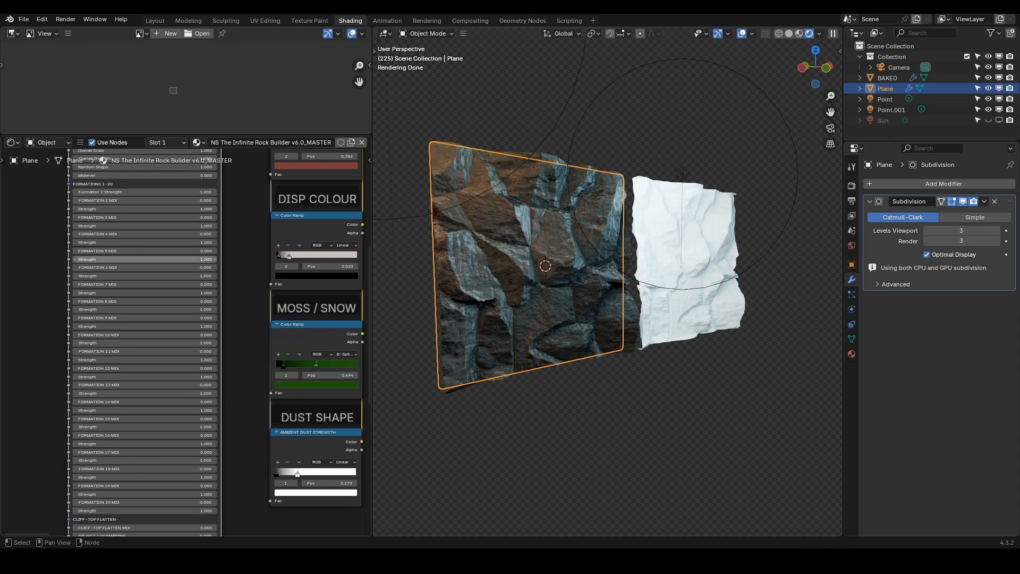
{"action": "scroll", "coordinate": [133, 218], "scroll_direction": "up", "scroll_amount": 2}
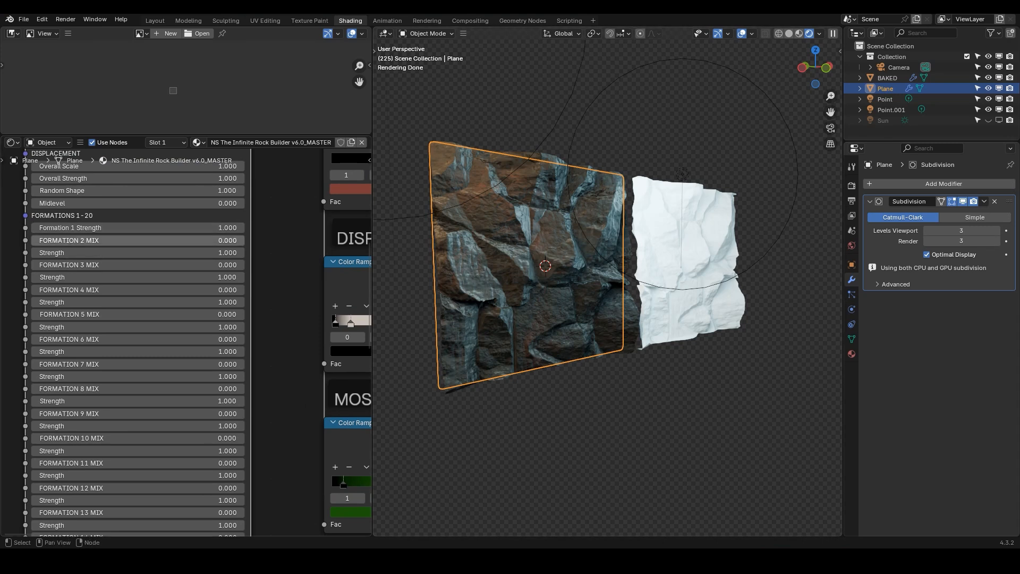
Set Formation 1 Strength to 1.5, then return it to 1
{"action": "left_click", "coordinate": [69, 228]}
{"action": "type", "text": "1.5"}
{"action": "key", "text": "Return"}
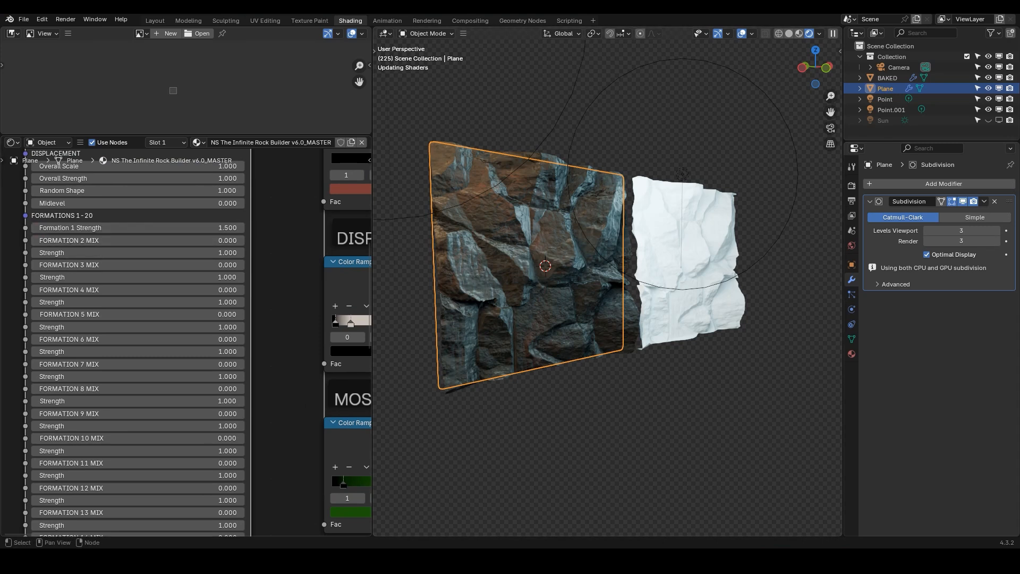
{"action": "left_click", "coordinate": [69, 228]}
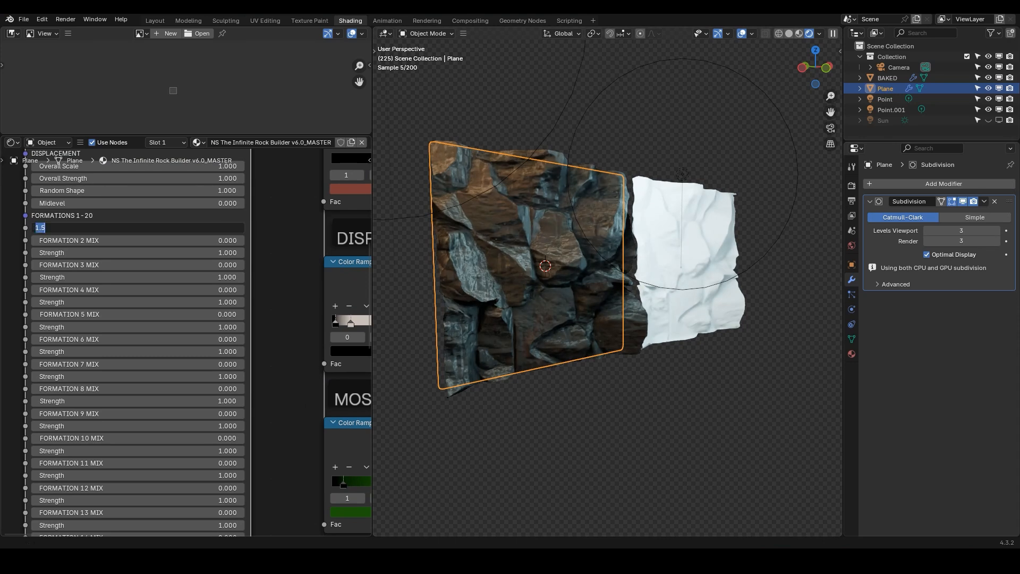
{"action": "type", "text": "1"}
{"action": "key", "text": "Return"}
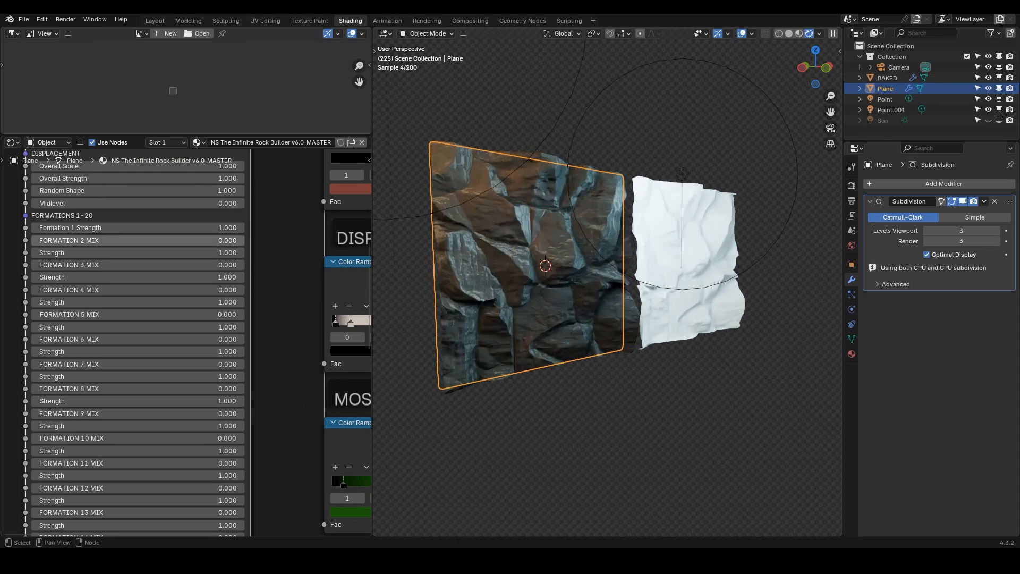
Set Formation 4 Mix to 1
{"action": "left_click", "coordinate": [69, 289]}
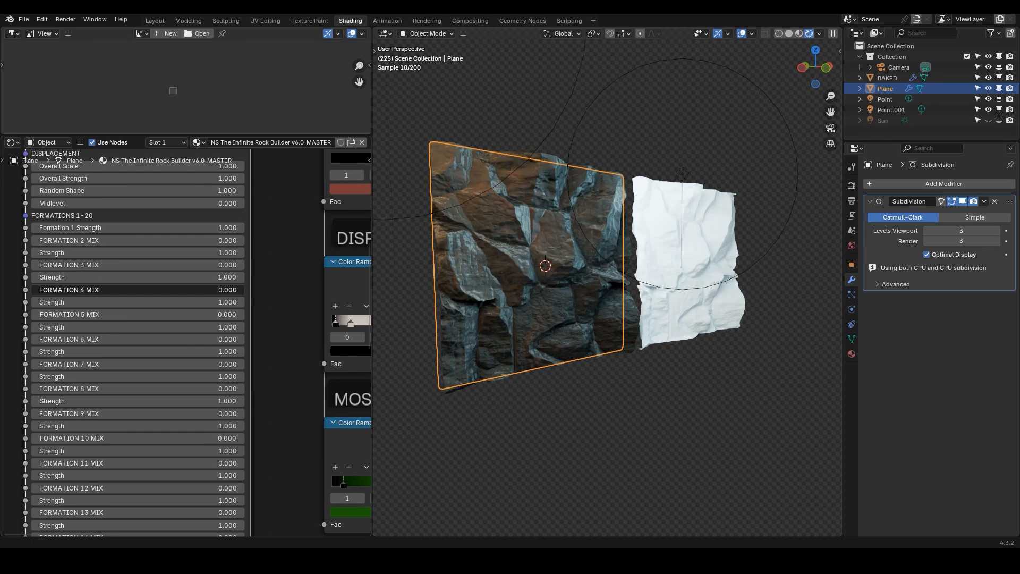
{"action": "type", "text": "1"}
{"action": "key", "text": "Return"}
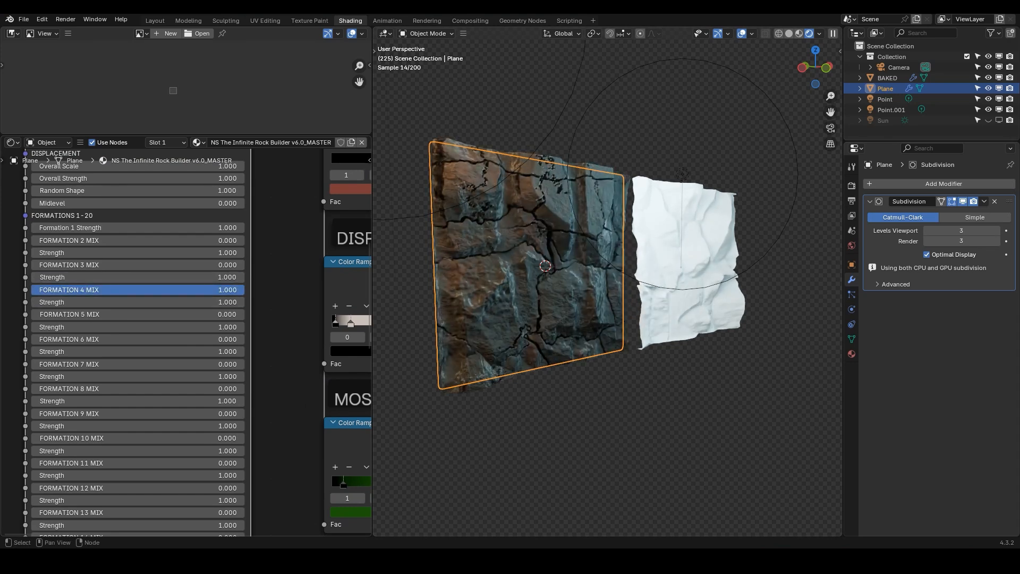
Set Overall Scale to 2, then undo the change
{"action": "scroll", "coordinate": [133, 276], "scroll_direction": "up", "scroll_amount": 2}
{"action": "left_click", "coordinate": [137, 188]}
{"action": "type", "text": "2"}
{"action": "key", "text": "Return"}
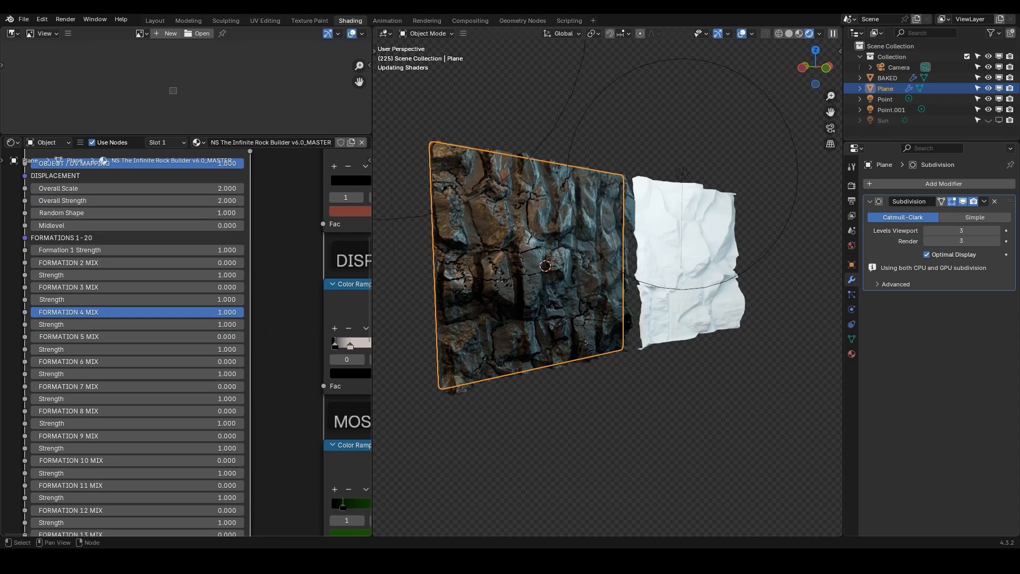
{"action": "key", "text": "ctrl+z"}
Set Formation 4 Mix back to 0 and drag Formation 7 Mix up to 1
{"action": "middle_click_drag", "start_coordinate": [138, 325], "coordinate": [152, 259]}
{"action": "left_click", "coordinate": [152, 246]}
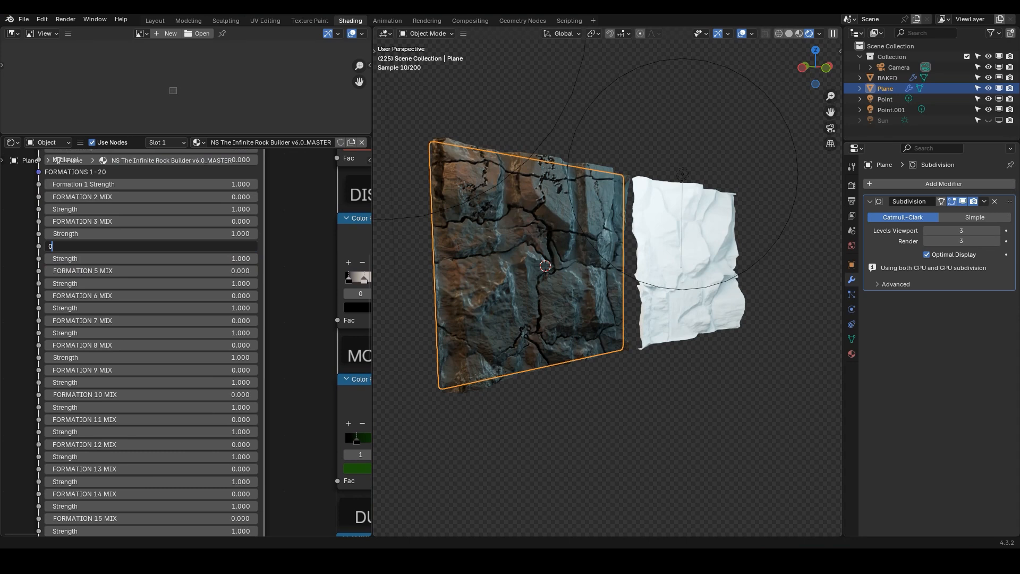
{"action": "type", "text": "0"}
{"action": "key", "text": "Return"}
{"action": "left_click_drag", "start_coordinate": [152, 321], "coordinate": [365, 320]}
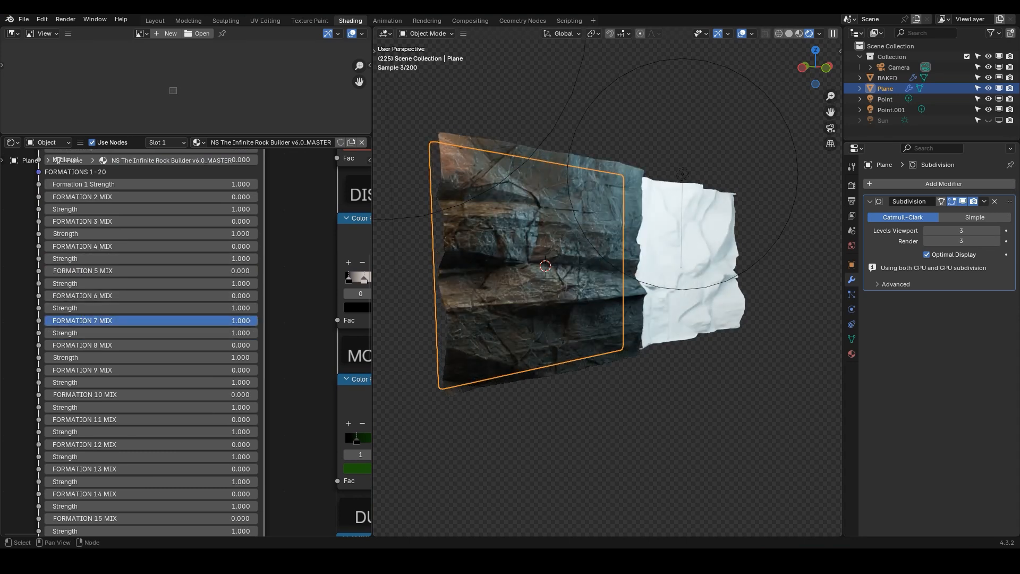
Set Formation 20 Mix to 1
{"action": "middle_click_drag", "start_coordinate": [478, 281], "coordinate": [454, 292]}
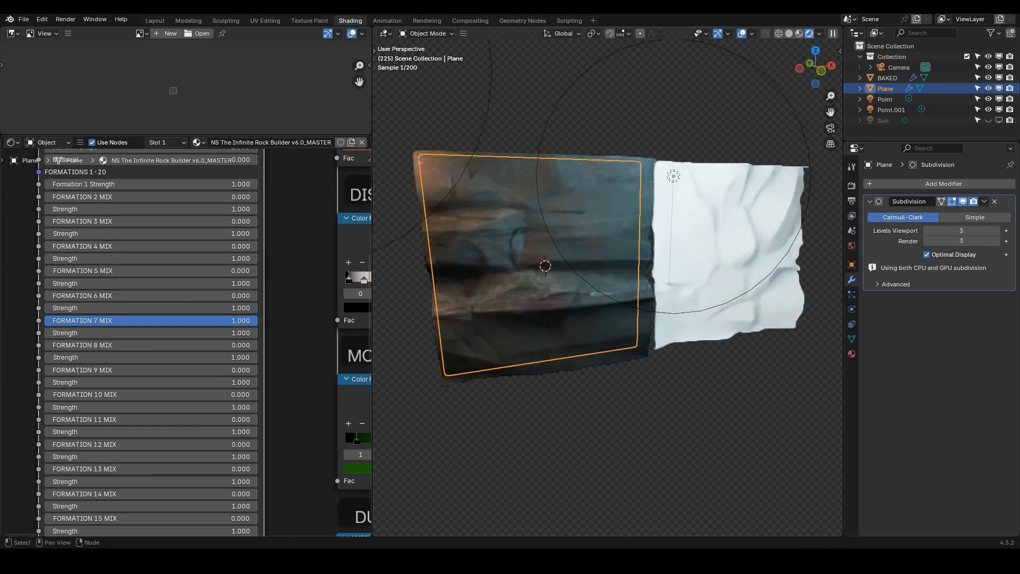
{"action": "scroll", "coordinate": [118, 320], "scroll_direction": "down", "scroll_amount": 2}
{"action": "middle_click_drag", "start_coordinate": [148, 273], "coordinate": [151, 215]}
{"action": "middle_click_drag", "start_coordinate": [150, 374], "coordinate": [156, 354]}
{"action": "scroll", "coordinate": [193, 348], "scroll_direction": "down", "scroll_amount": 2}
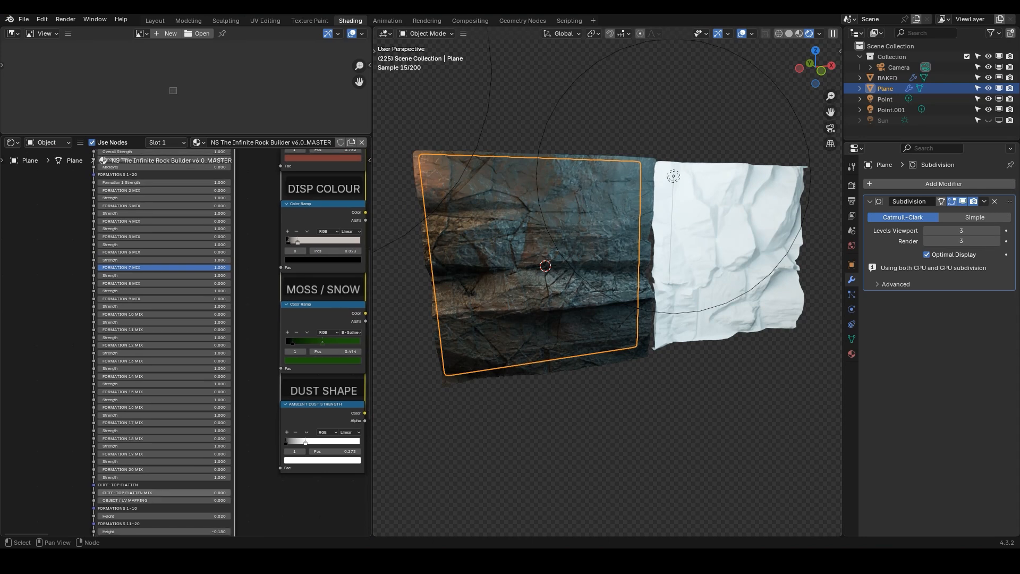
{"action": "middle_click_drag", "start_coordinate": [126, 467], "coordinate": [130, 404]}
{"action": "scroll", "coordinate": [130, 405], "scroll_direction": "up", "scroll_amount": 3}
{"action": "left_click_drag", "start_coordinate": [132, 407], "coordinate": [304, 407]}
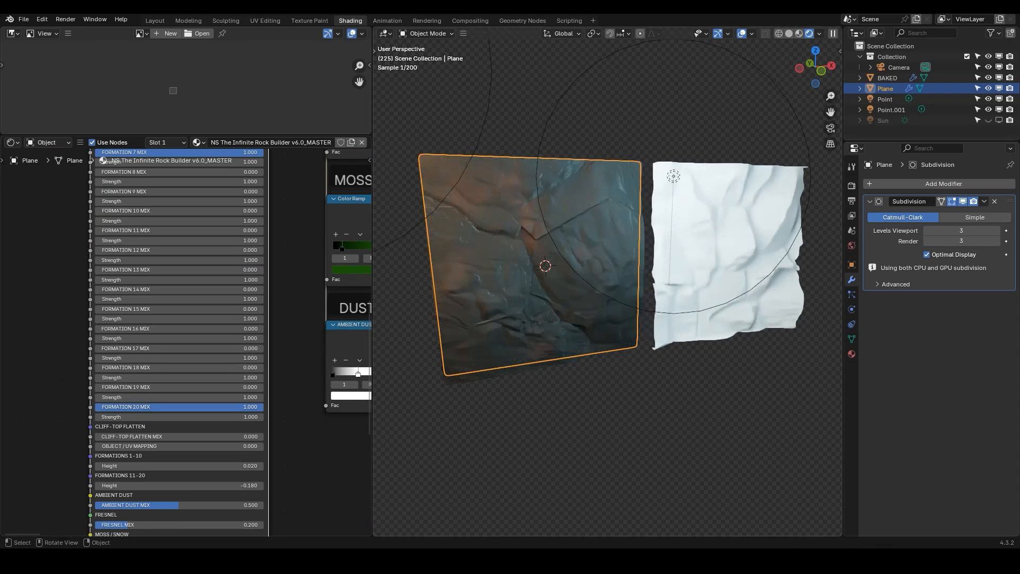
Set Formation 20 Mix back to 0
{"action": "middle_click_drag", "start_coordinate": [159, 240], "coordinate": [172, 338]}
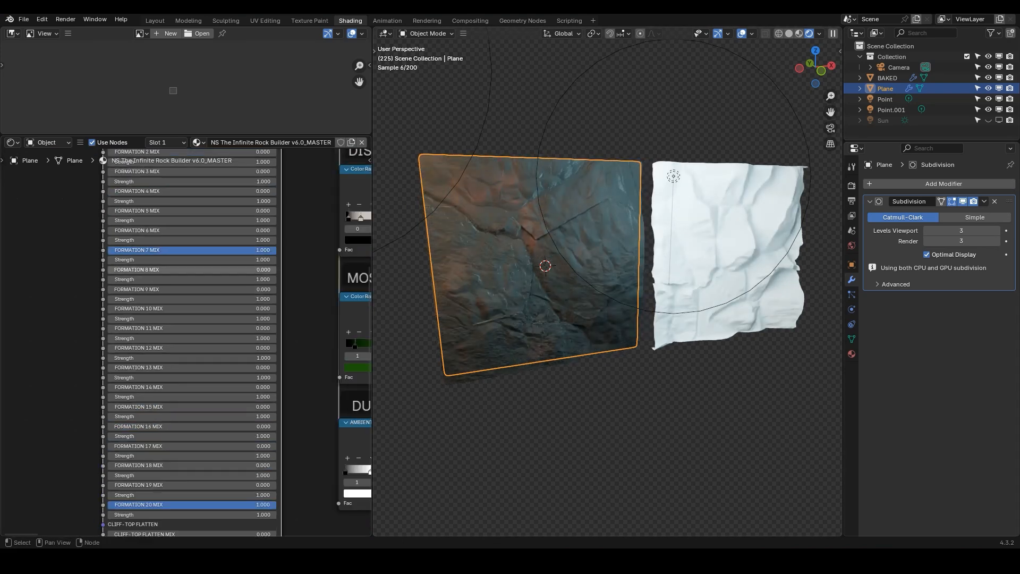
{"action": "scroll", "coordinate": [170, 402], "scroll_direction": "up", "scroll_amount": 1}
{"action": "middle_click_drag", "start_coordinate": [172, 280], "coordinate": [167, 213]}
{"action": "left_click_drag", "start_coordinate": [223, 425], "coordinate": [109, 425]}
Adjust Formation 6 and 7 Mix, ending with Formation 7 Mix at 1 and Formation 6 Mix at 0
{"action": "middle_click_drag", "start_coordinate": [175, 235], "coordinate": [173, 299]}
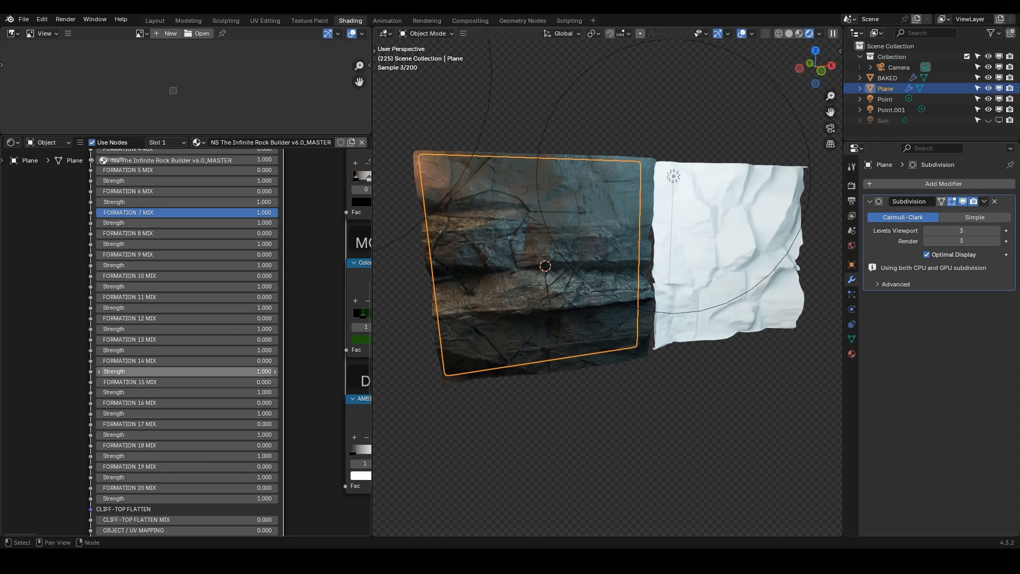
{"action": "middle_click_drag", "start_coordinate": [175, 223], "coordinate": [167, 298]}
{"action": "scroll", "coordinate": [167, 298], "scroll_direction": "up", "scroll_amount": 4}
{"action": "left_click_drag", "start_coordinate": [167, 285], "coordinate": [190, 314]}
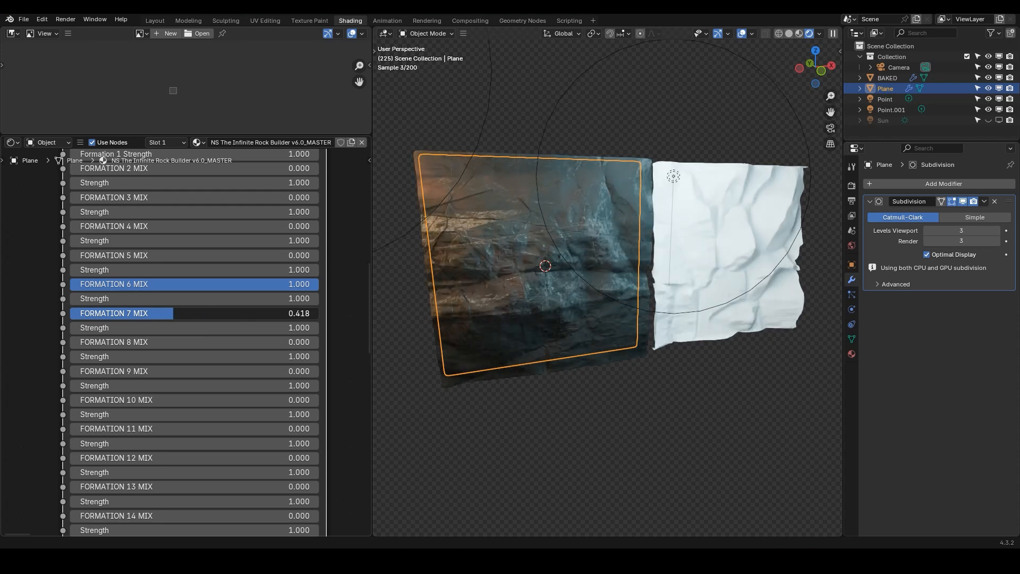
{"action": "left_click", "coordinate": [190, 313]}
{"action": "type", "text": "1"}
{"action": "key", "text": "Return"}
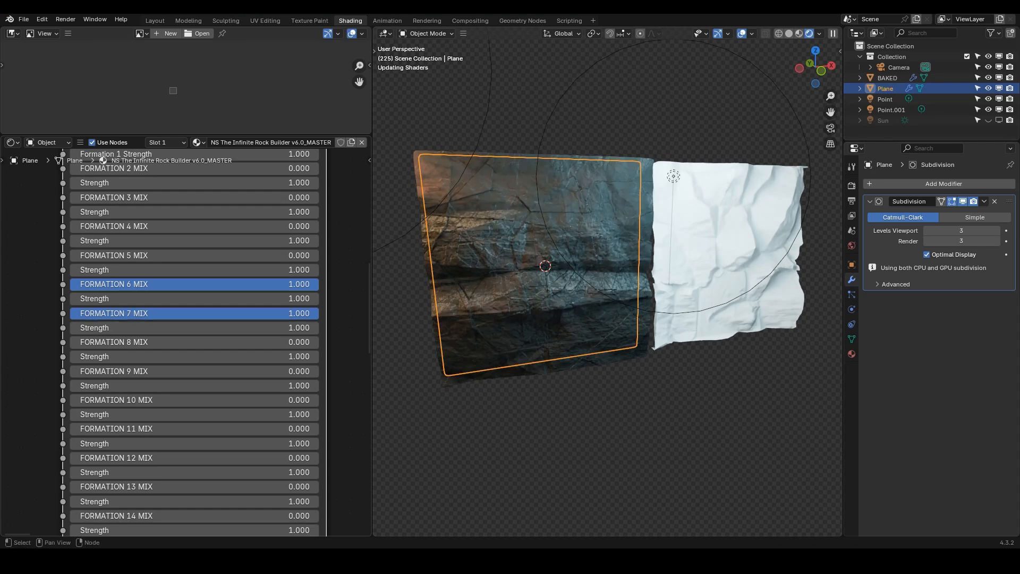
{"action": "type", "text": "0"}
{"action": "key", "text": "Return"}
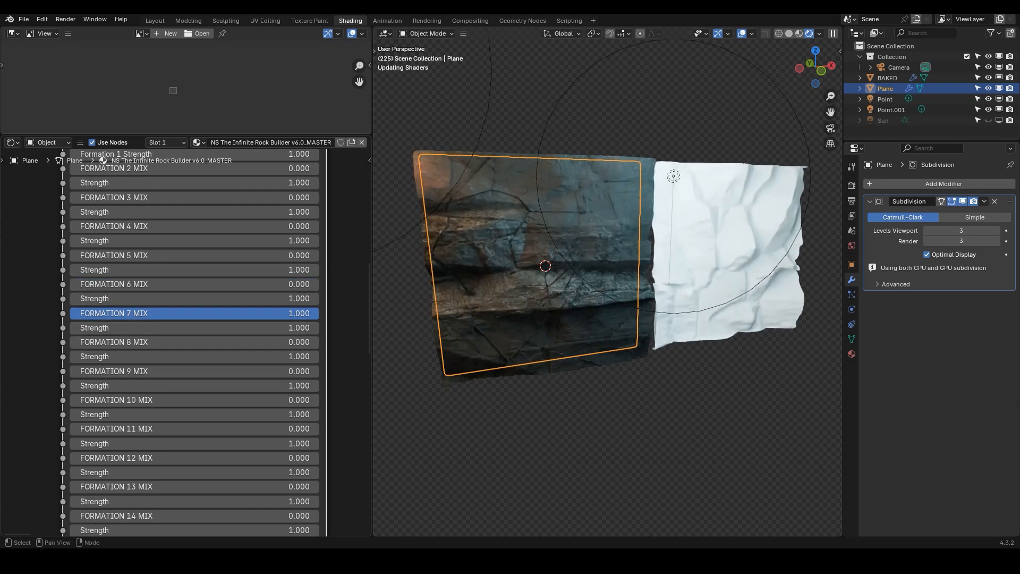
Set Formation 9 Mix to about 0.84 and Formation 12 Mix to about 0.67
{"action": "left_click_drag", "start_coordinate": [159, 370], "coordinate": [320, 371]}
{"action": "left_click_drag", "start_coordinate": [239, 371], "coordinate": [248, 371]}
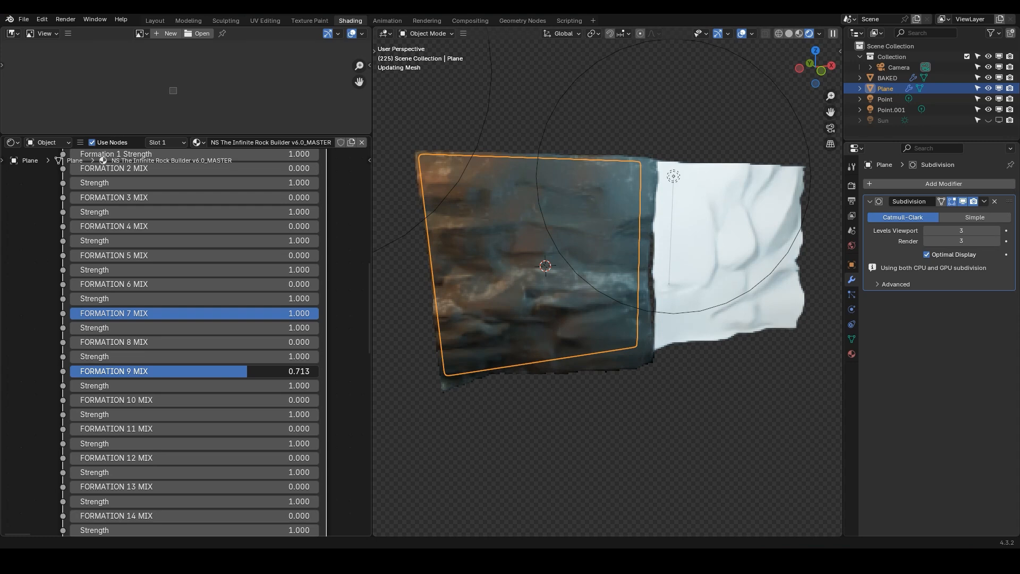
{"action": "left_click_drag", "start_coordinate": [247, 371], "coordinate": [277, 370]}
{"action": "middle_click_drag", "start_coordinate": [277, 371], "coordinate": [251, 284]}
{"action": "scroll", "coordinate": [252, 284], "scroll_direction": "up", "scroll_amount": 1}
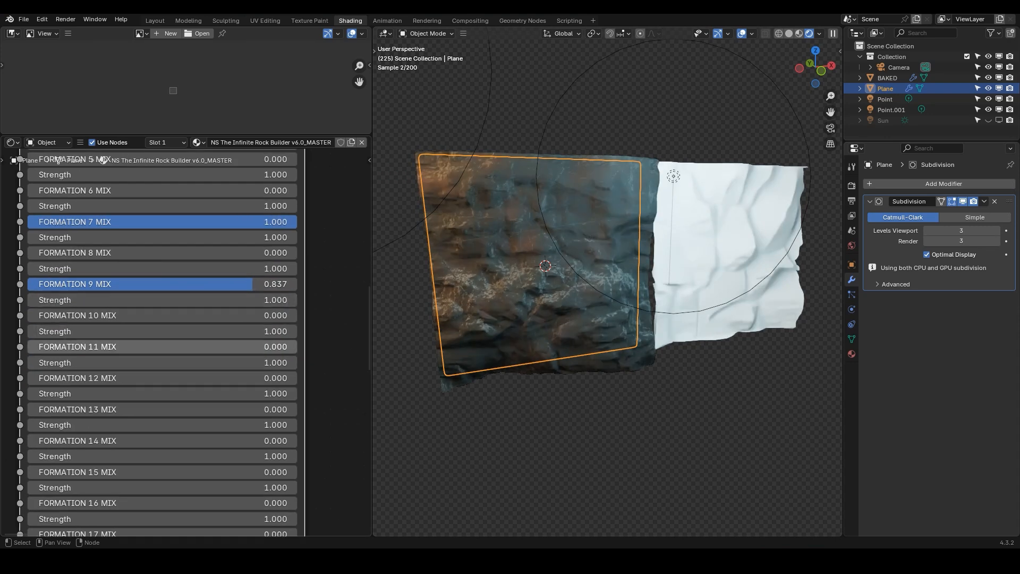
{"action": "left_click_drag", "start_coordinate": [251, 378], "coordinate": [434, 378]}
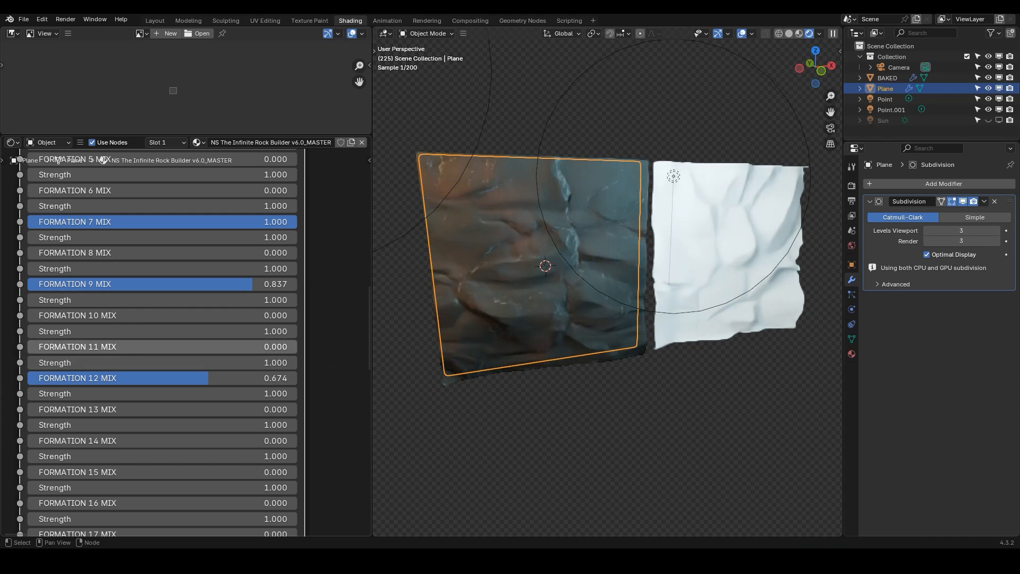
Set Formation 7 Mix back to 0
{"action": "scroll", "coordinate": [114, 281], "scroll_direction": "down", "scroll_amount": 1}
{"action": "middle_click_drag", "start_coordinate": [114, 281], "coordinate": [128, 330]}
{"action": "left_click_drag", "start_coordinate": [270, 283], "coordinate": [60, 283]}
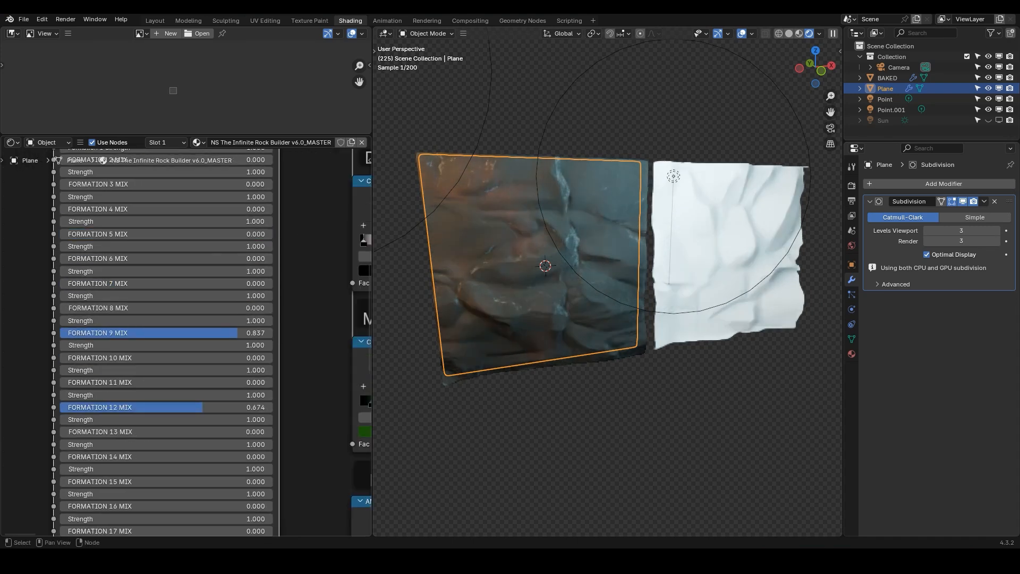
Try Formation 1 Strength values of 3, 5 and 20 in turn
{"action": "middle_click_drag", "start_coordinate": [159, 320], "coordinate": [187, 320]}
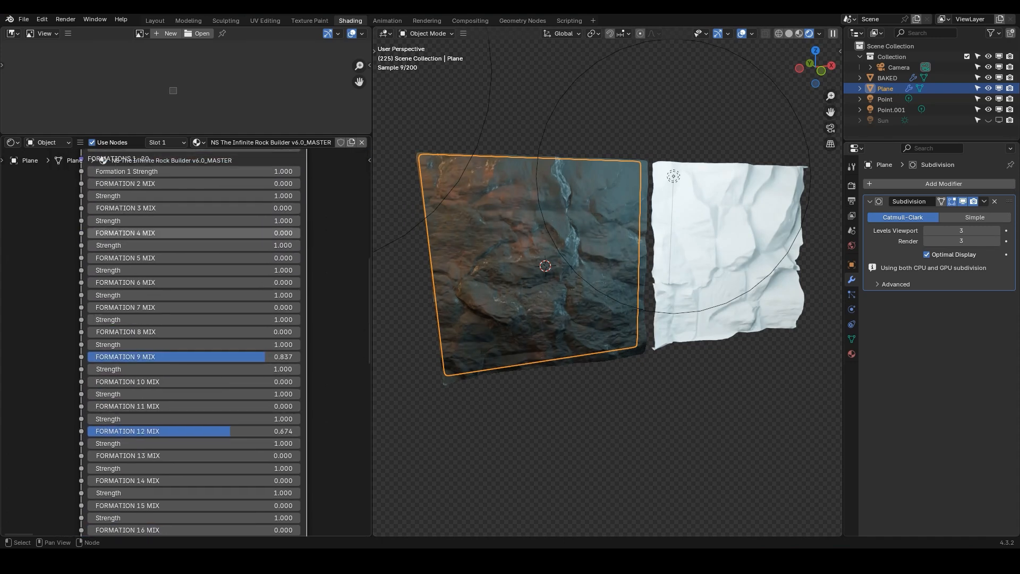
{"action": "middle_click_drag", "start_coordinate": [186, 220], "coordinate": [186, 344]}
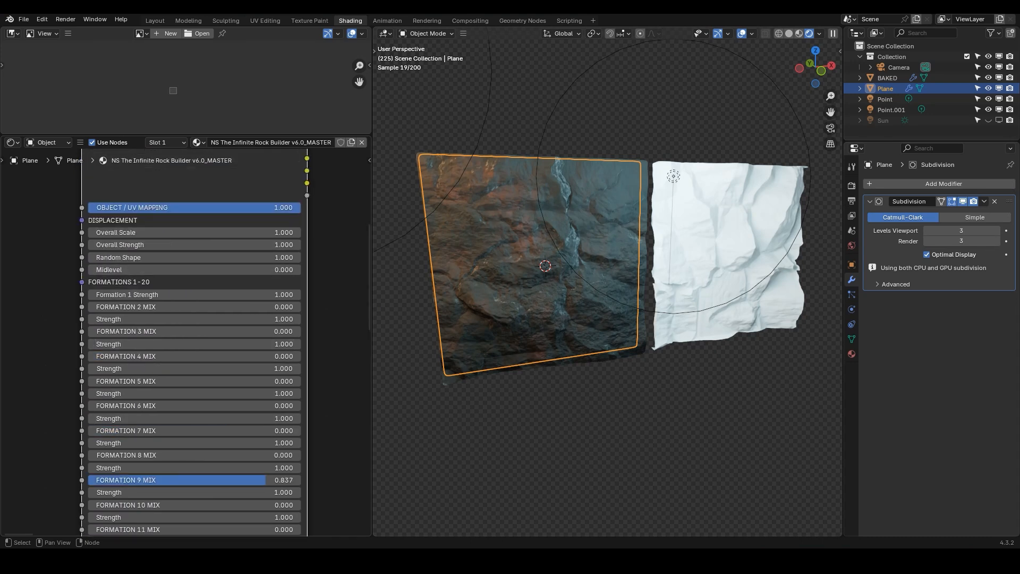
{"action": "scroll", "coordinate": [175, 297], "scroll_direction": "up", "scroll_amount": 1}
{"action": "middle_click_drag", "start_coordinate": [181, 288], "coordinate": [181, 230]}
{"action": "left_click", "coordinate": [181, 230]}
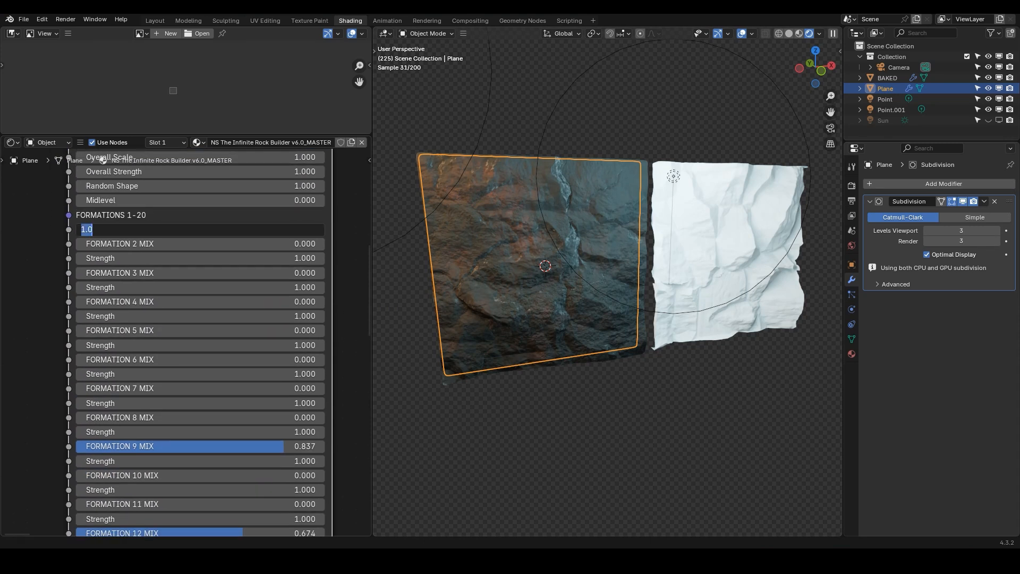
{"action": "type", "text": "3"}
{"action": "key", "text": "Return"}
{"action": "left_click", "coordinate": [180, 230]}
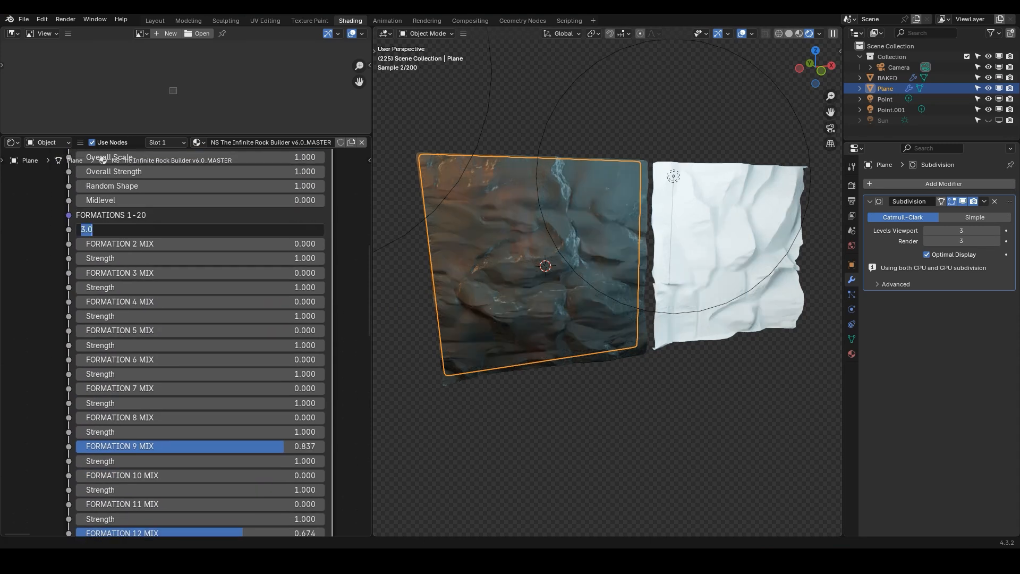
{"action": "type", "text": "5"}
{"action": "key", "text": "Return"}
{"action": "left_click", "coordinate": [181, 229]}
{"action": "type", "text": "20"}
{"action": "key", "text": "Return"}
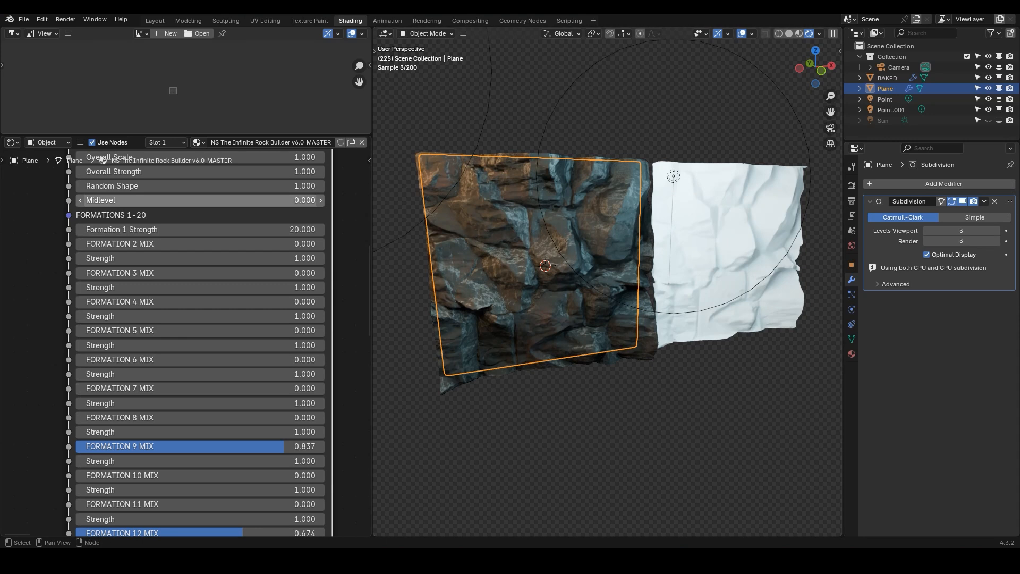
Return Formation 1 Strength to 1
{"action": "middle_click_drag", "start_coordinate": [213, 417], "coordinate": [220, 274]}
{"action": "middle_click_drag", "start_coordinate": [500, 271], "coordinate": [483, 251]}
{"action": "middle_click_drag", "start_coordinate": [213, 217], "coordinate": [215, 272]}
{"action": "middle_click_drag", "start_coordinate": [212, 187], "coordinate": [214, 210]}
{"action": "left_click", "coordinate": [212, 195]}
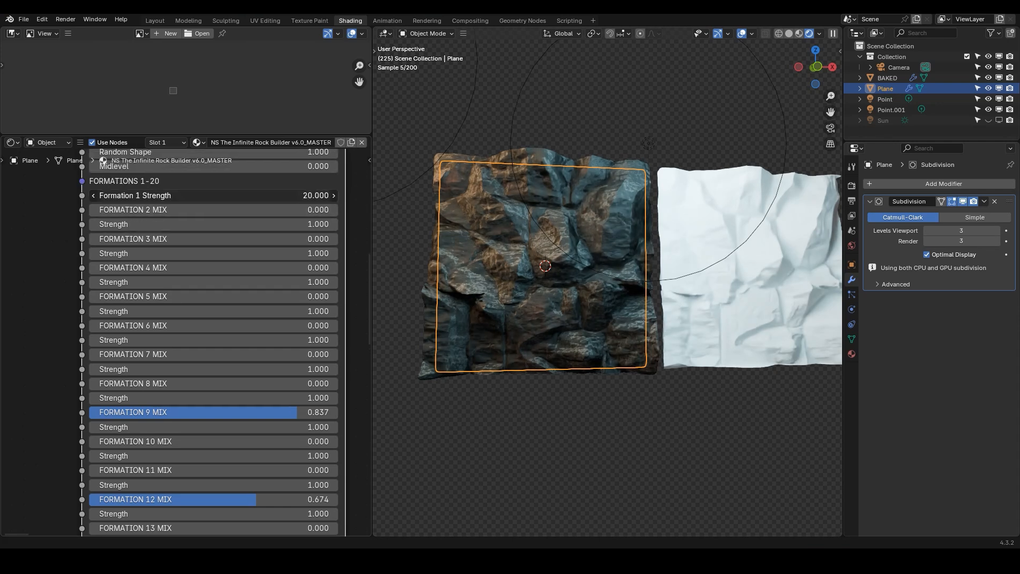
{"action": "type", "text": "1"}
{"action": "key", "text": "Return"}
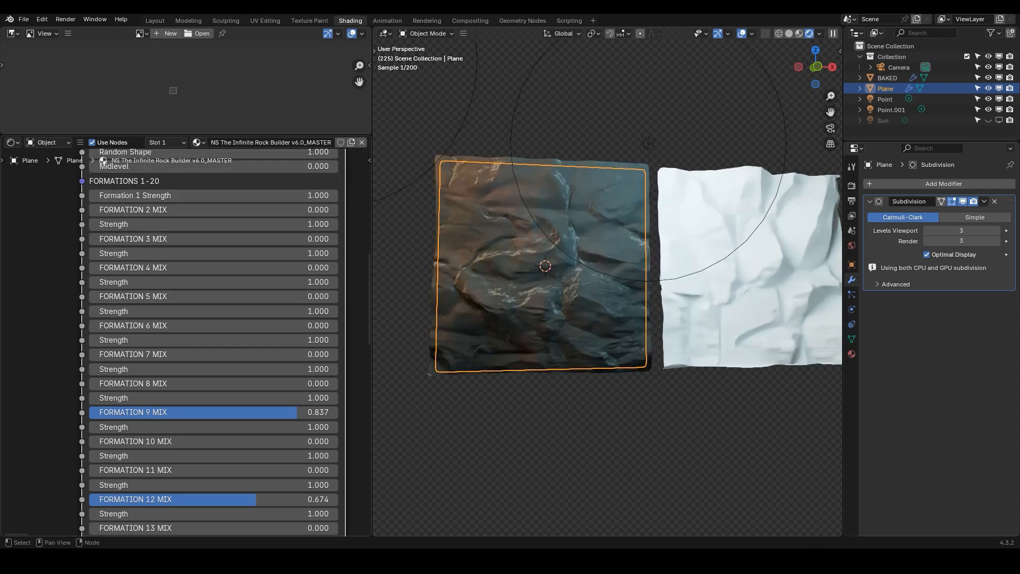
Set Formation 9 Mix and Formation 12 Mix back to 0
{"action": "left_click", "coordinate": [212, 413]}
{"action": "type", "text": "0"}
{"action": "key", "text": "Return"}
{"action": "middle_click_drag", "start_coordinate": [213, 354], "coordinate": [209, 248]}
{"action": "left_click", "coordinate": [210, 393]}
{"action": "type", "text": "0"}
{"action": "key", "text": "Return"}
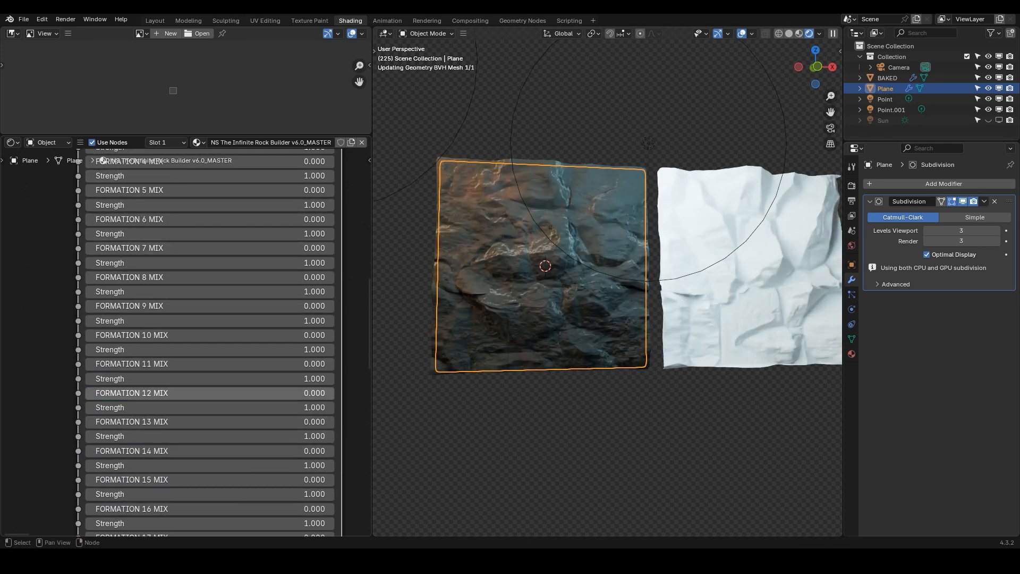
Hide the BAKED object beside the rock plane and switch off viewport overlays
{"action": "scroll", "coordinate": [246, 358], "scroll_direction": "down", "scroll_amount": 5}
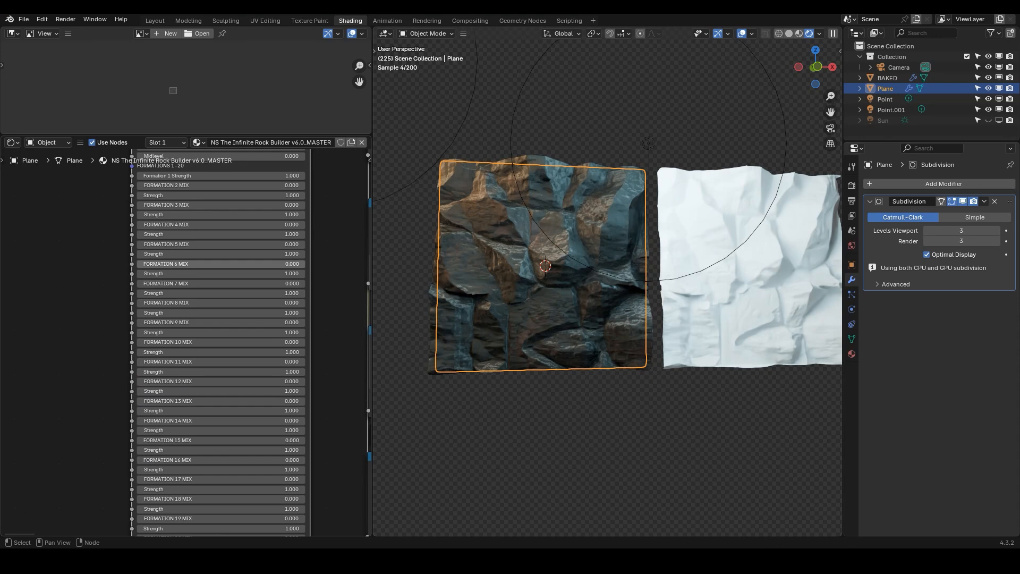
{"action": "scroll", "coordinate": [228, 265], "scroll_direction": "down", "scroll_amount": 4}
{"action": "middle_click_drag", "start_coordinate": [226, 222], "coordinate": [226, 149]}
{"action": "scroll", "coordinate": [226, 357], "scroll_direction": "up", "scroll_amount": 5}
{"action": "middle_click_drag", "start_coordinate": [227, 358], "coordinate": [227, 227]}
{"action": "scroll", "coordinate": [227, 227], "scroll_direction": "up", "scroll_amount": 1}
{"action": "scroll", "coordinate": [232, 307], "scroll_direction": "up", "scroll_amount": 1}
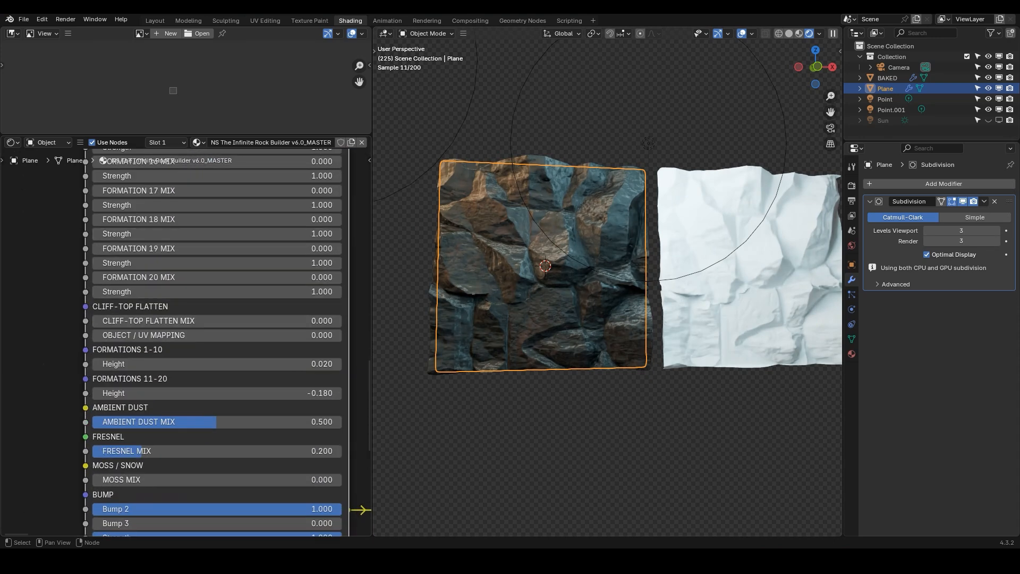
{"action": "middle_click_drag", "start_coordinate": [647, 287], "coordinate": [686, 282]}
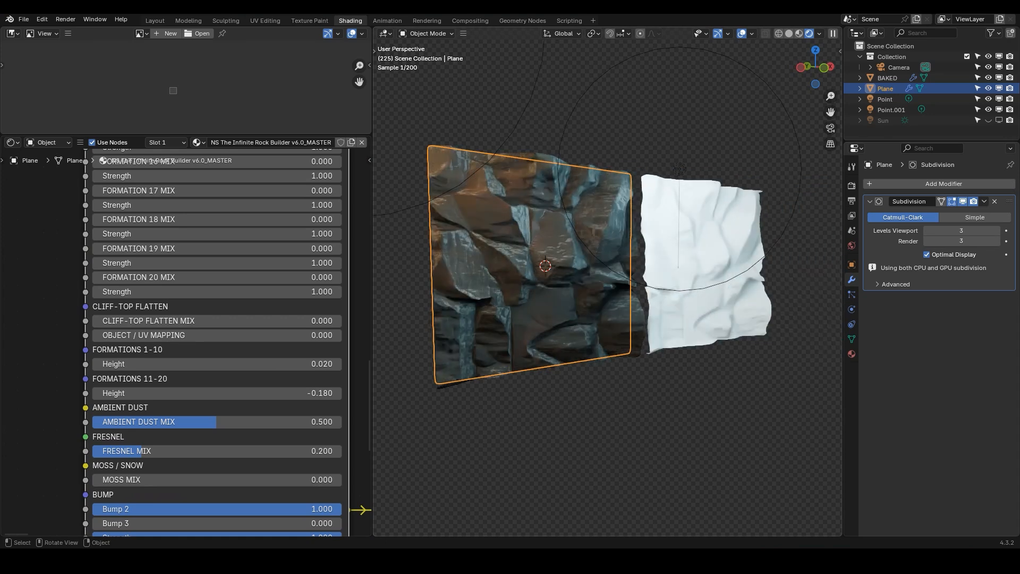
{"action": "left_click", "coordinate": [700, 265]}
{"action": "key", "text": "h"}
{"action": "scroll", "coordinate": [484, 287], "scroll_direction": "up", "scroll_amount": 2}
{"action": "left_click", "coordinate": [483, 287]}
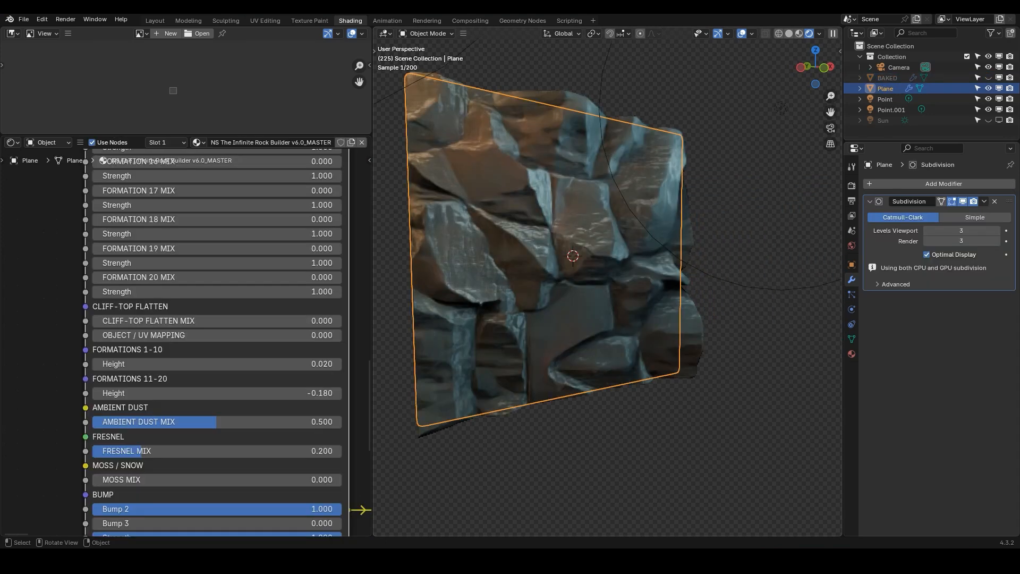
{"action": "key", "text": "shift+alt+z"}
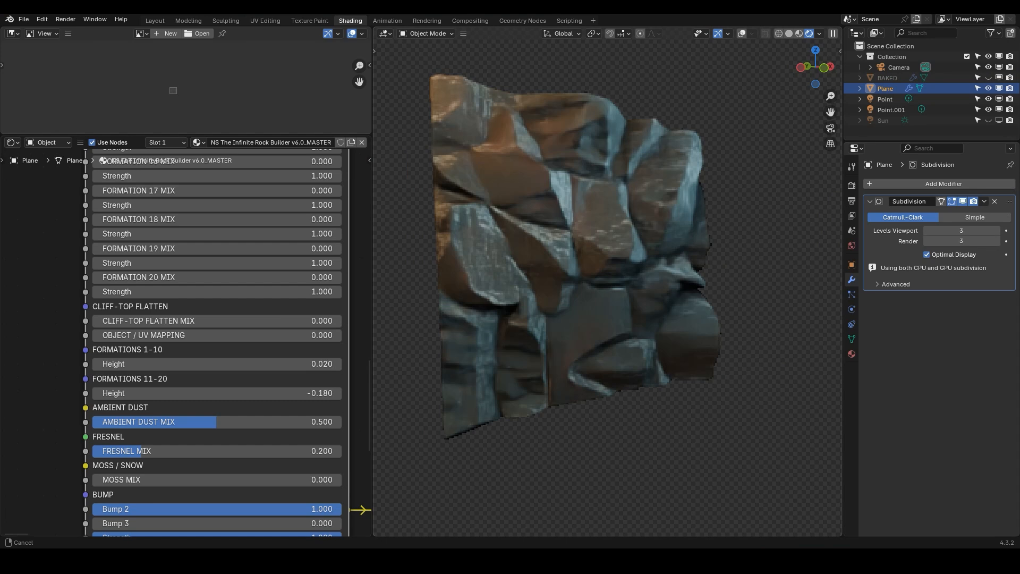
Set Cliff-Top Flatten Mix to 1
{"action": "scroll", "coordinate": [251, 276], "scroll_direction": "down", "scroll_amount": 2}
{"action": "middle_click_drag", "start_coordinate": [134, 315], "coordinate": [117, 297]}
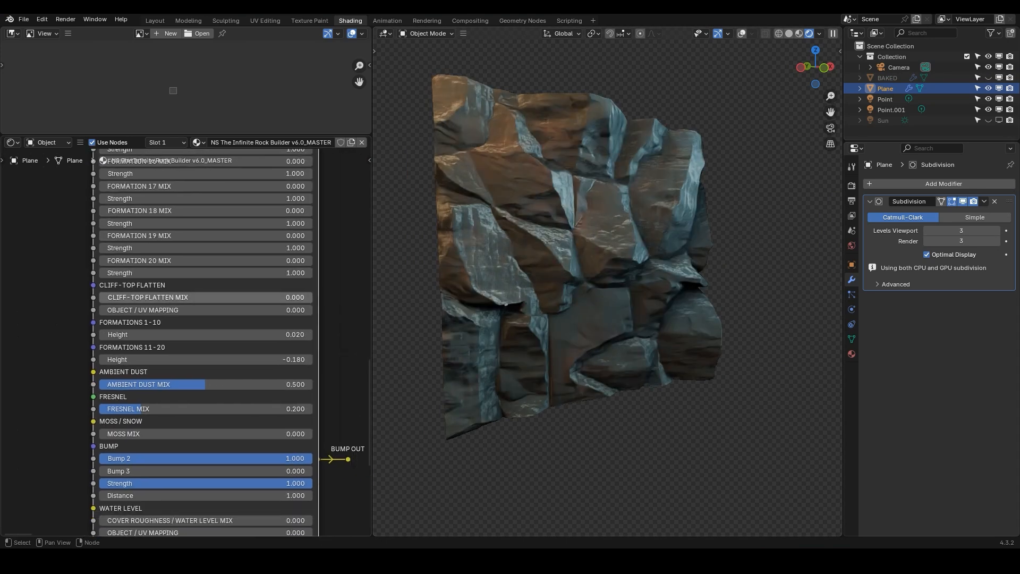
{"action": "left_click_drag", "start_coordinate": [117, 298], "coordinate": [334, 297]}
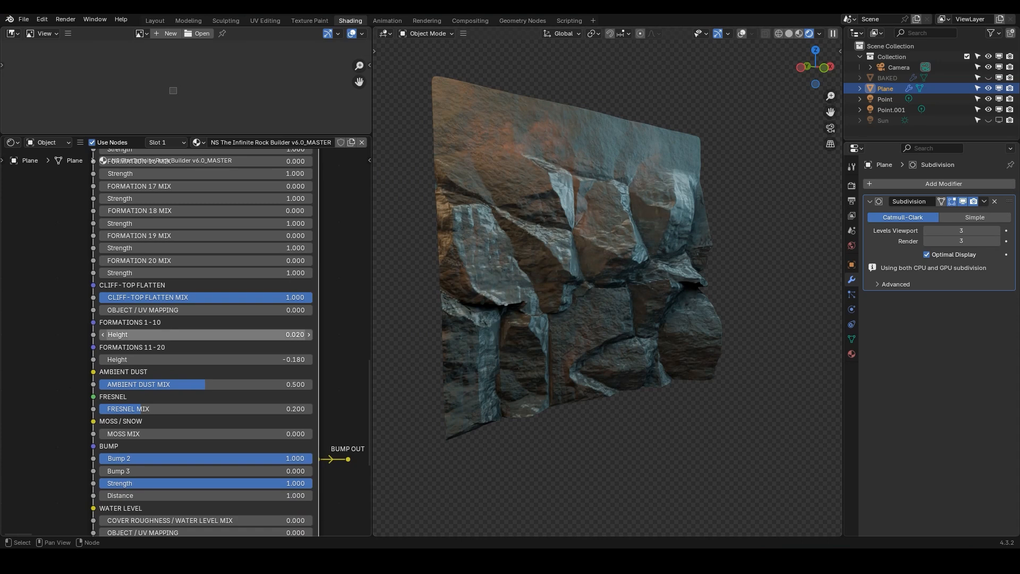
Raise Formations 1-10 Height to 0.7, then set it back to 0.02 and Cliff-Top Flatten Mix to 0
{"action": "left_click_drag", "start_coordinate": [206, 335], "coordinate": [242, 335]}
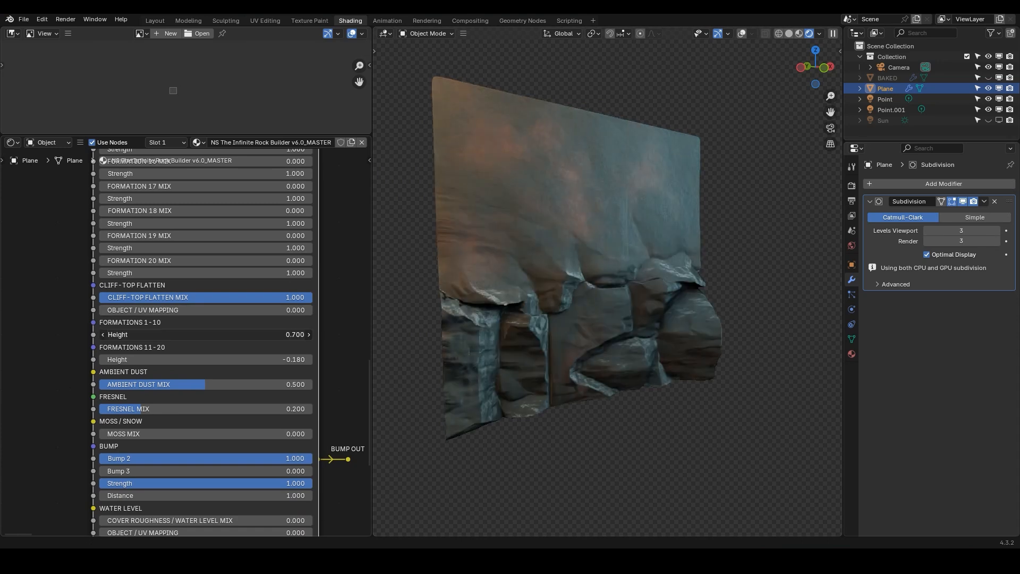
{"action": "left_click_drag", "start_coordinate": [242, 334], "coordinate": [206, 334]}
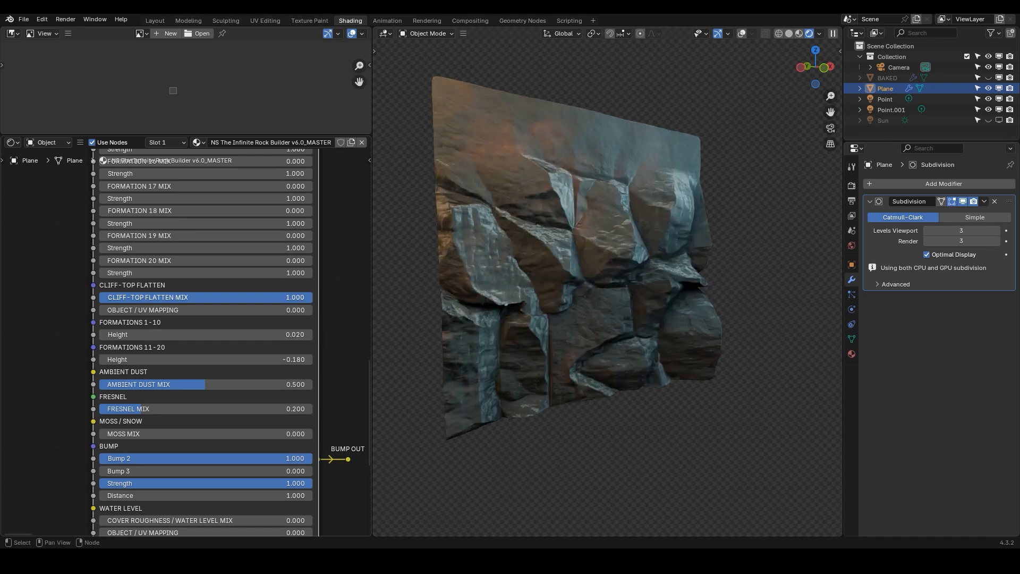
{"action": "left_click_drag", "start_coordinate": [255, 298], "coordinate": [99, 298]}
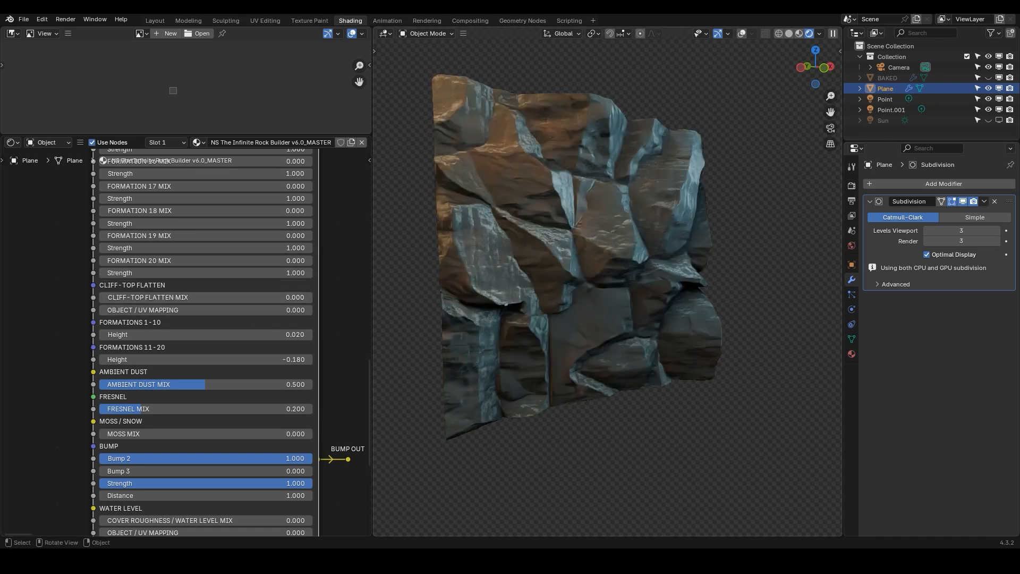
Raise the Ambient Dust Mix input of the rock builder group to 1
{"action": "scroll", "coordinate": [207, 319], "scroll_direction": "down", "scroll_amount": 6}
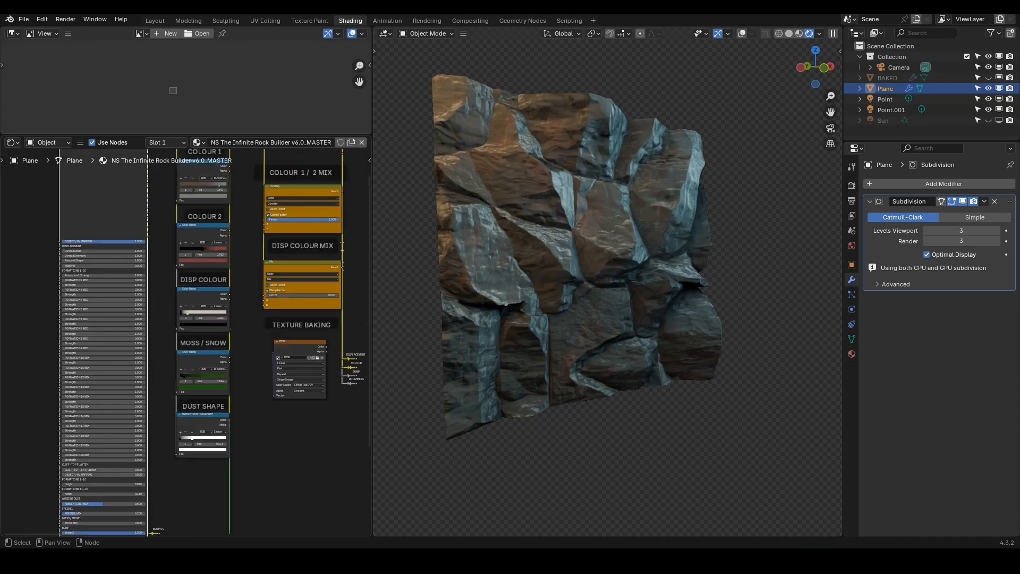
{"action": "left_click_drag", "start_coordinate": [305, 242], "coordinate": [228, 242]}
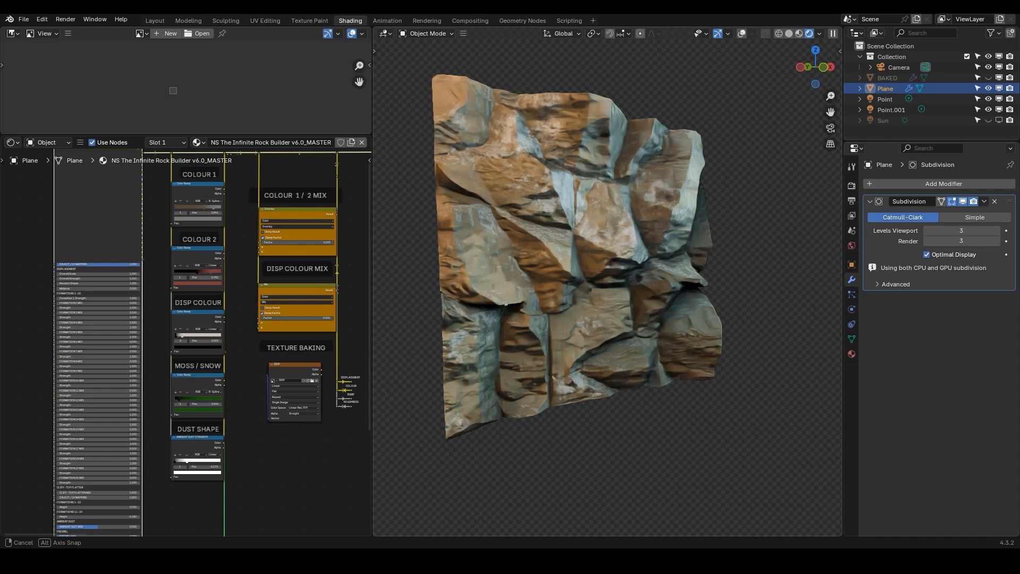
{"action": "middle_click_drag", "start_coordinate": [584, 298], "coordinate": [562, 285]}
{"action": "scroll", "coordinate": [98, 429], "scroll_direction": "down", "scroll_amount": 2}
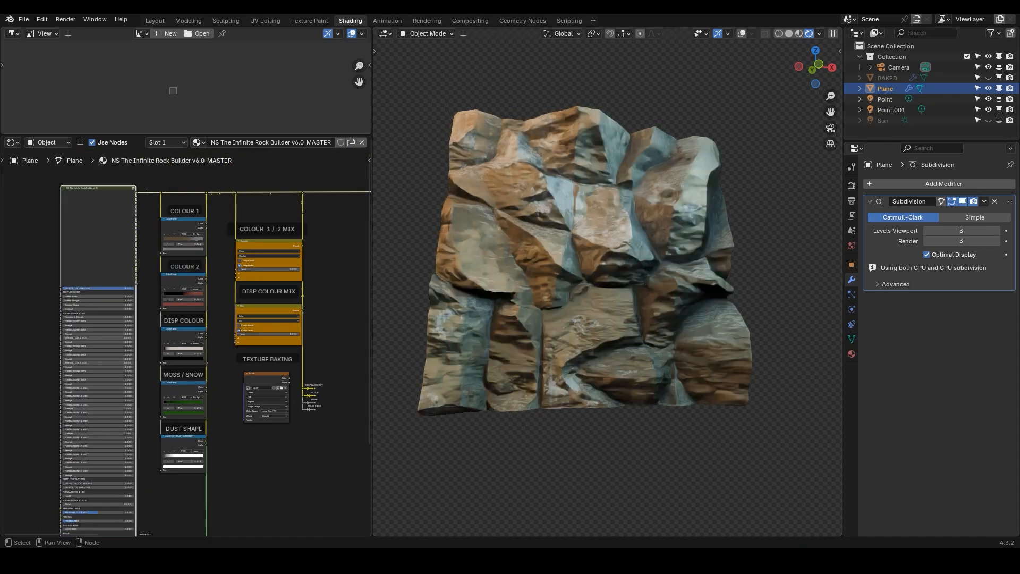
{"action": "middle_click_drag", "start_coordinate": [194, 260], "coordinate": [200, 329]}
{"action": "scroll", "coordinate": [200, 329], "scroll_direction": "up", "scroll_amount": 12}
{"action": "scroll", "coordinate": [161, 382], "scroll_direction": "down", "scroll_amount": 5}
{"action": "middle_click_drag", "start_coordinate": [161, 383], "coordinate": [252, 208]}
{"action": "middle_click_drag", "start_coordinate": [109, 532], "coordinate": [167, 248]}
{"action": "scroll", "coordinate": [165, 250], "scroll_direction": "up", "scroll_amount": 1}
{"action": "scroll", "coordinate": [132, 377], "scroll_direction": "up", "scroll_amount": 3}
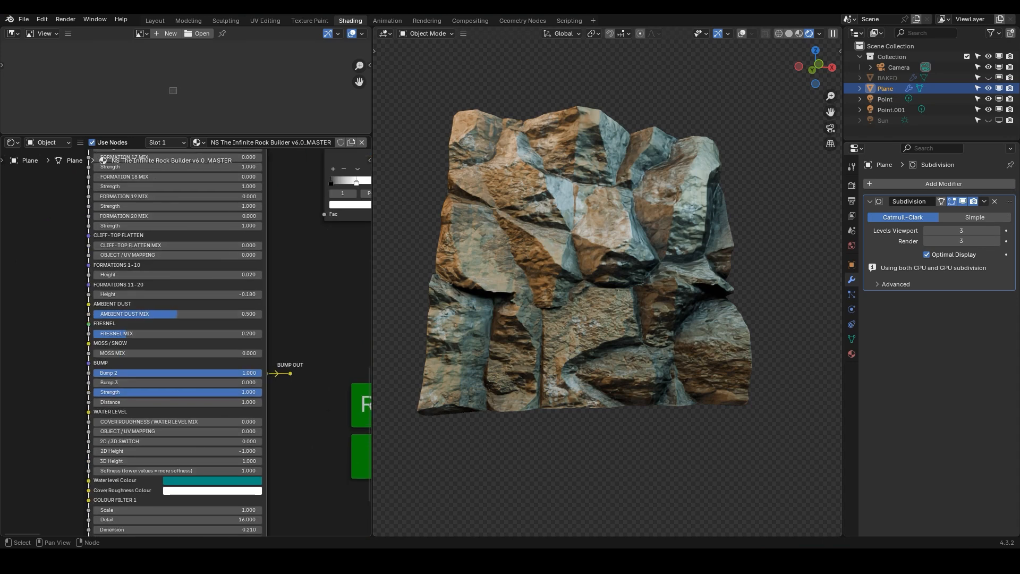
{"action": "middle_click_drag", "start_coordinate": [216, 387], "coordinate": [213, 363]}
{"action": "scroll", "coordinate": [213, 364], "scroll_direction": "up", "scroll_amount": 2}
{"action": "left_click_drag", "start_coordinate": [196, 277], "coordinate": [303, 277]}
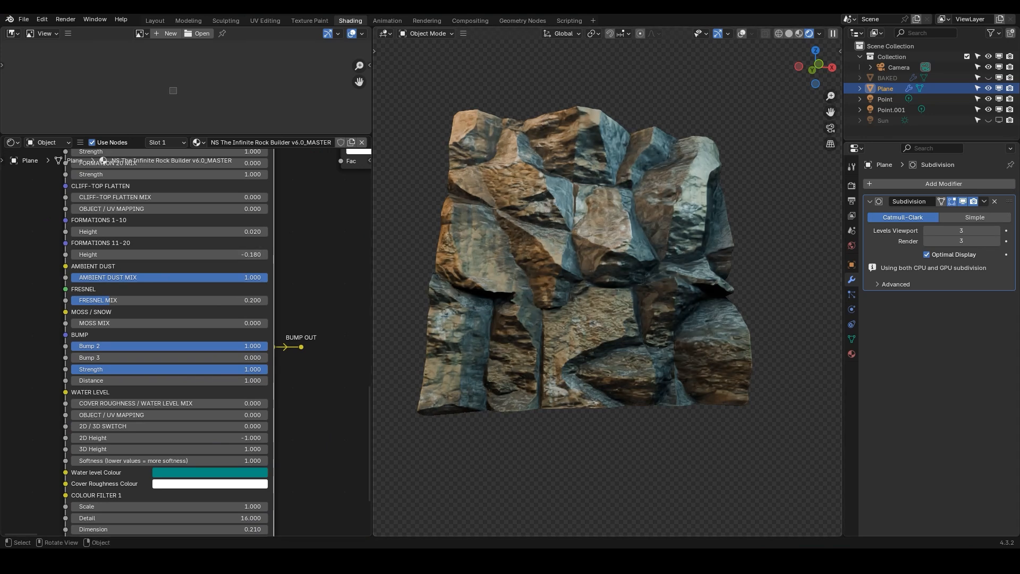
Preview the Ambient Dust Strength colour ramp on the rock and move its black stop to position 0.041
{"action": "middle_click_drag", "start_coordinate": [287, 245], "coordinate": [93, 427]}
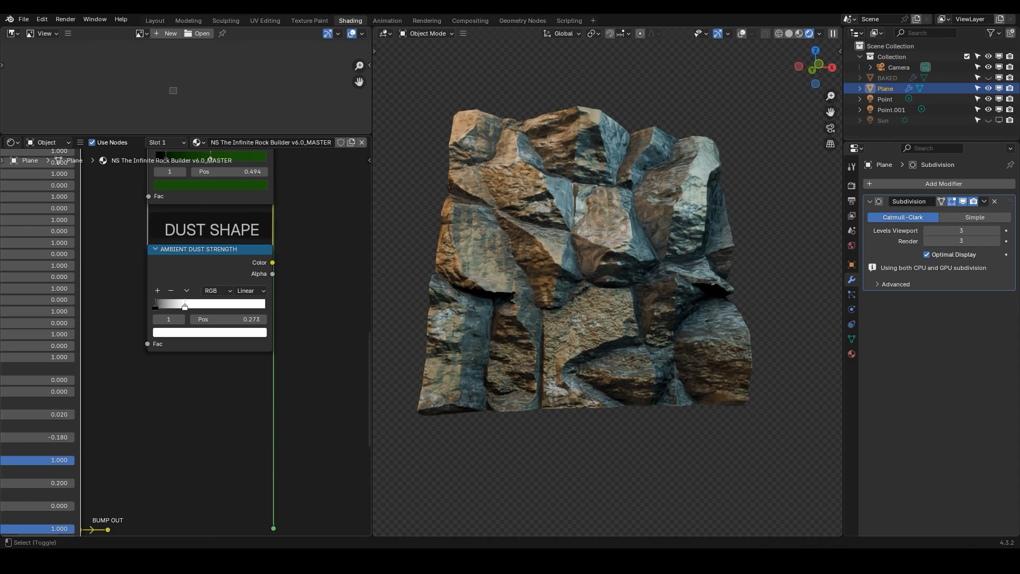
{"action": "left_click", "coordinate": [210, 249], "text": "ctrl+shift"}
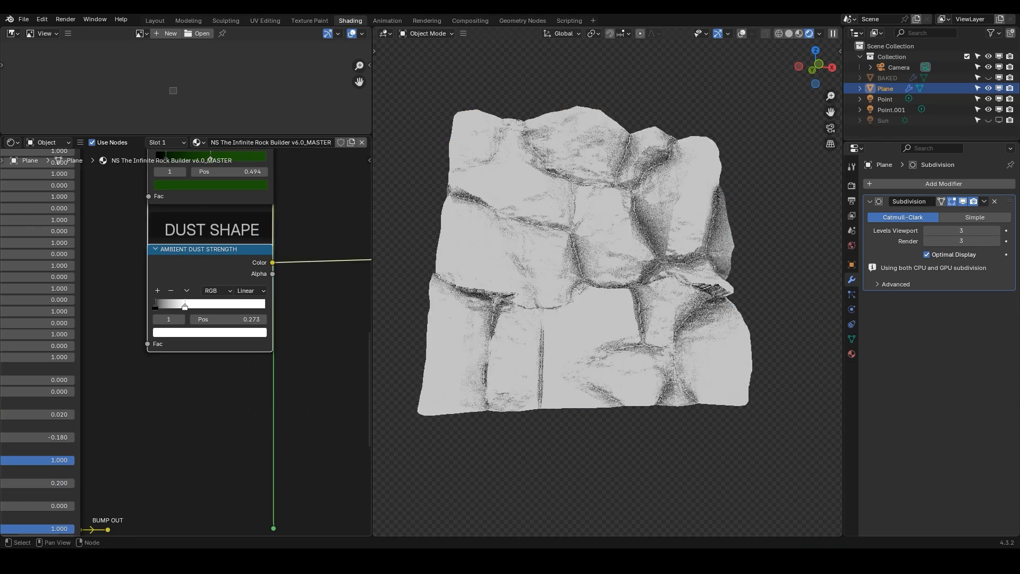
{"action": "left_click", "coordinate": [155, 307]}
{"action": "left_click_drag", "start_coordinate": [157, 306], "coordinate": [160, 307]}
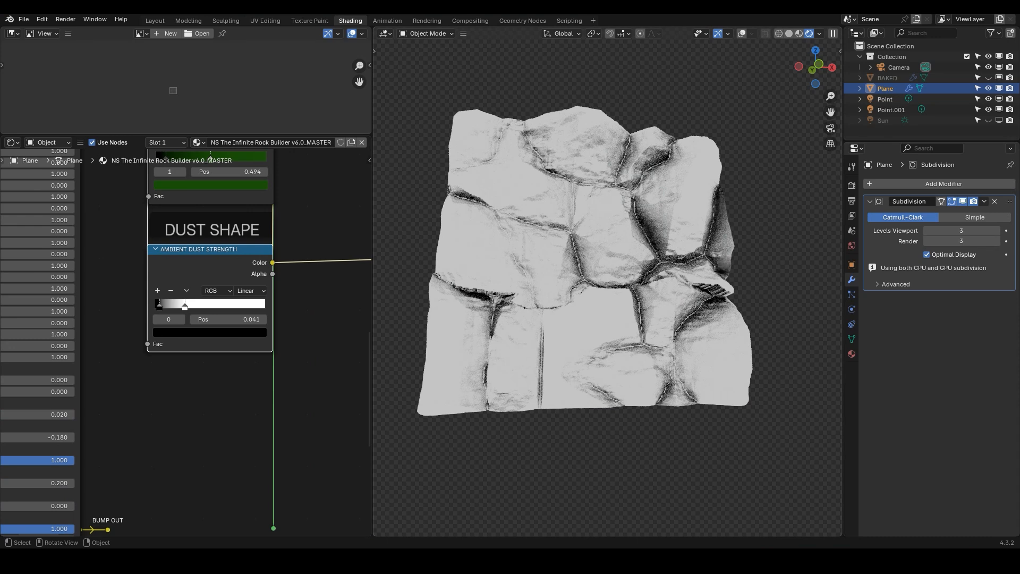
Reconnect the BUMP OUT output to the RECONNECT HERE node to restore the normal material
{"action": "scroll", "coordinate": [189, 312], "scroll_direction": "down", "scroll_amount": 3}
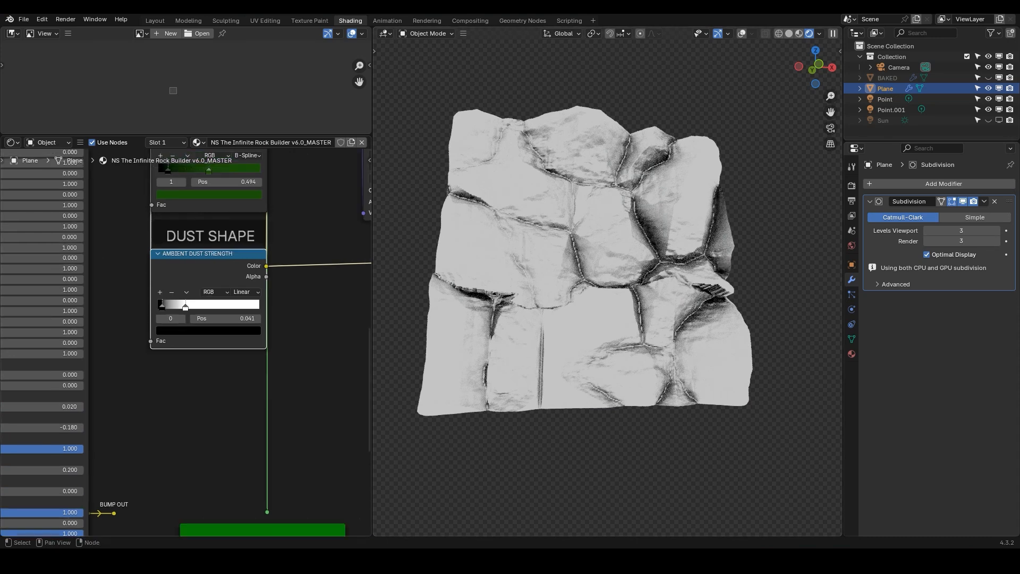
{"action": "scroll", "coordinate": [234, 279], "scroll_direction": "up", "scroll_amount": 2}
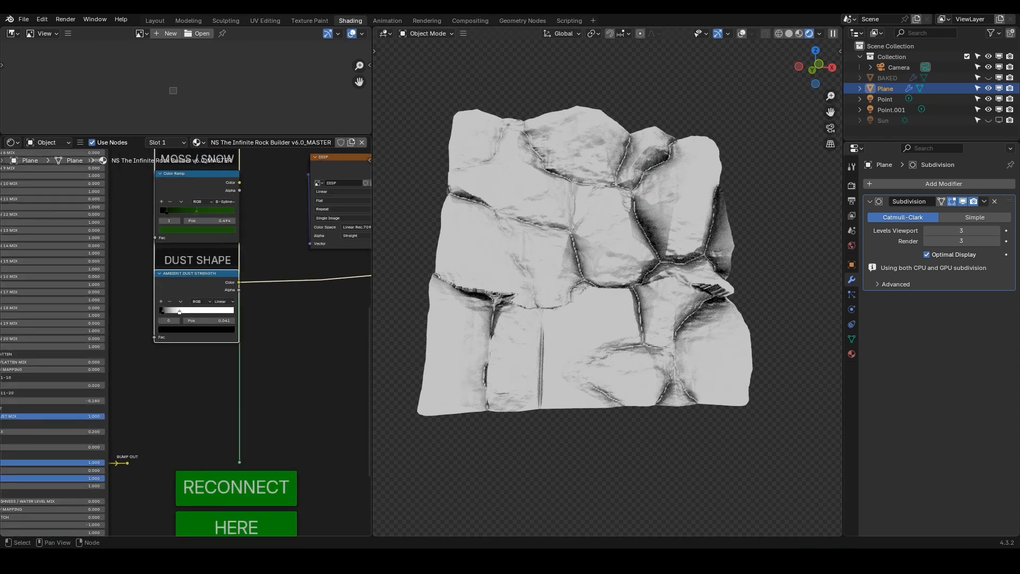
{"action": "middle_click_drag", "start_coordinate": [239, 452], "coordinate": [225, 347]}
{"action": "scroll", "coordinate": [224, 348], "scroll_direction": "up", "scroll_amount": 4}
{"action": "left_click", "coordinate": [224, 364], "text": "ctrl+shift"}
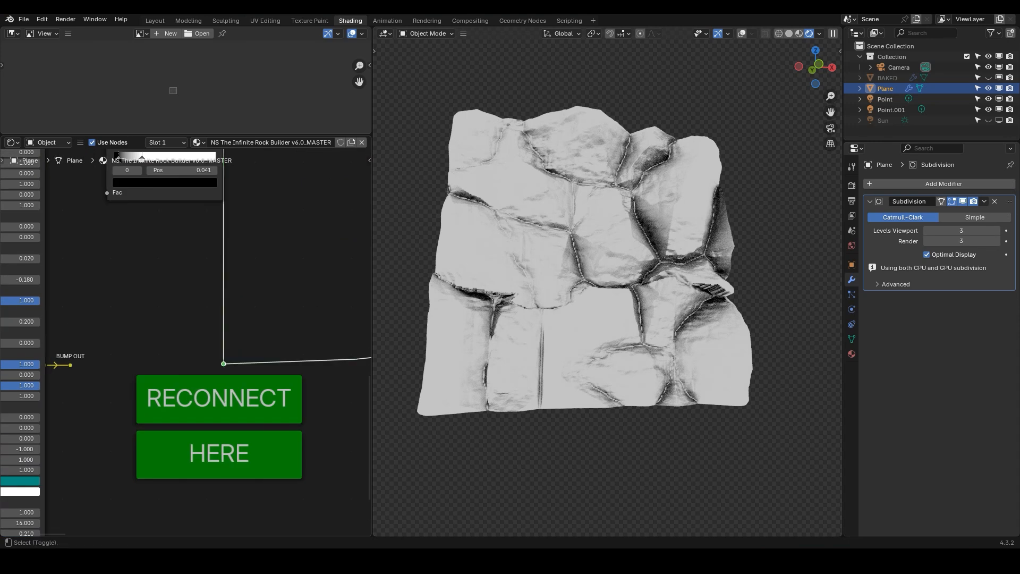
{"action": "scroll", "coordinate": [193, 336], "scroll_direction": "down", "scroll_amount": 3}
{"action": "middle_click_drag", "start_coordinate": [77, 382], "coordinate": [238, 316]}
{"action": "scroll", "coordinate": [250, 303], "scroll_direction": "up", "scroll_amount": 4}
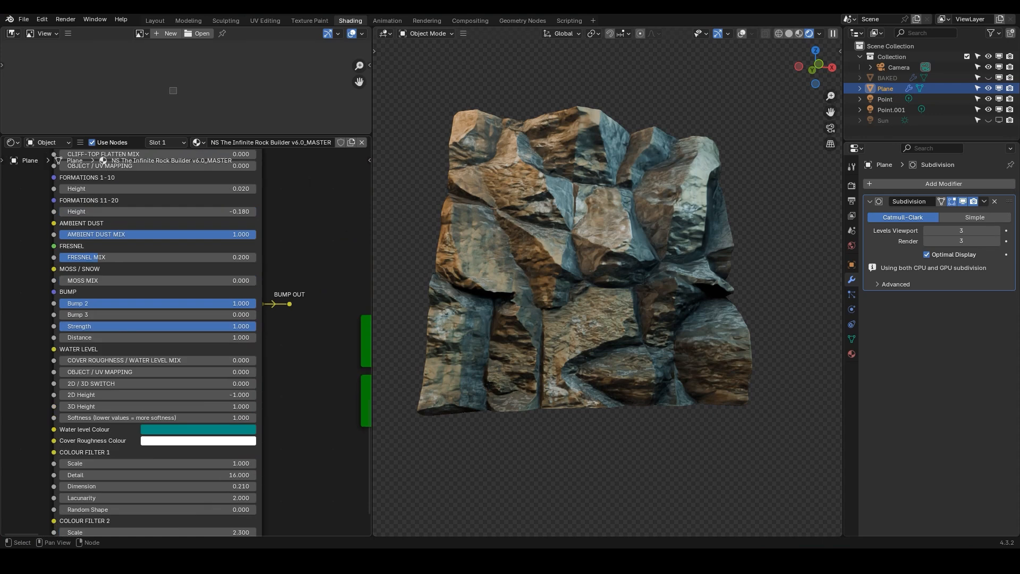
Set Ambient Dust Mix to 0.3
{"action": "left_click_drag", "start_coordinate": [233, 234], "coordinate": [60, 234]}
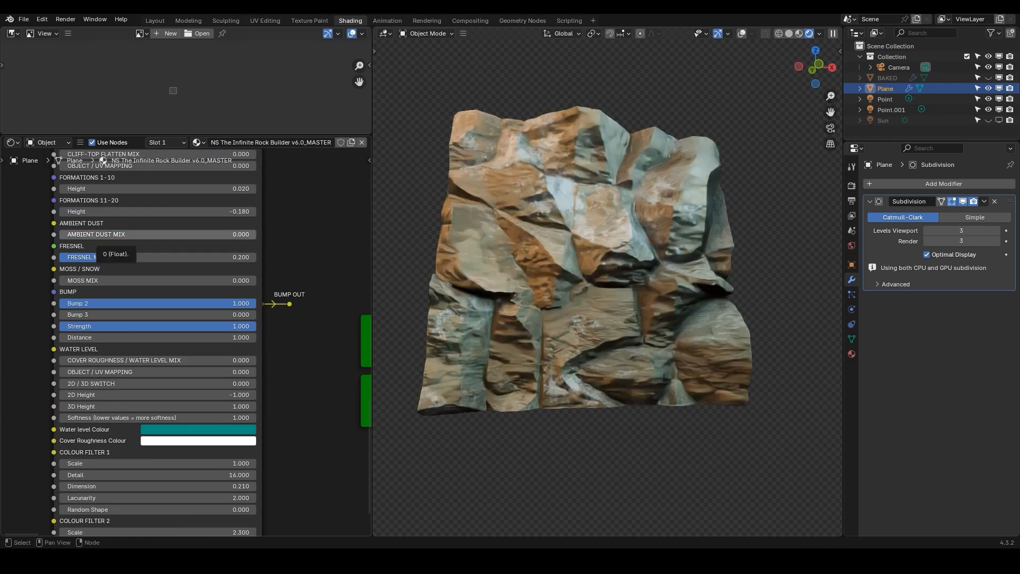
{"action": "left_click", "coordinate": [62, 234]}
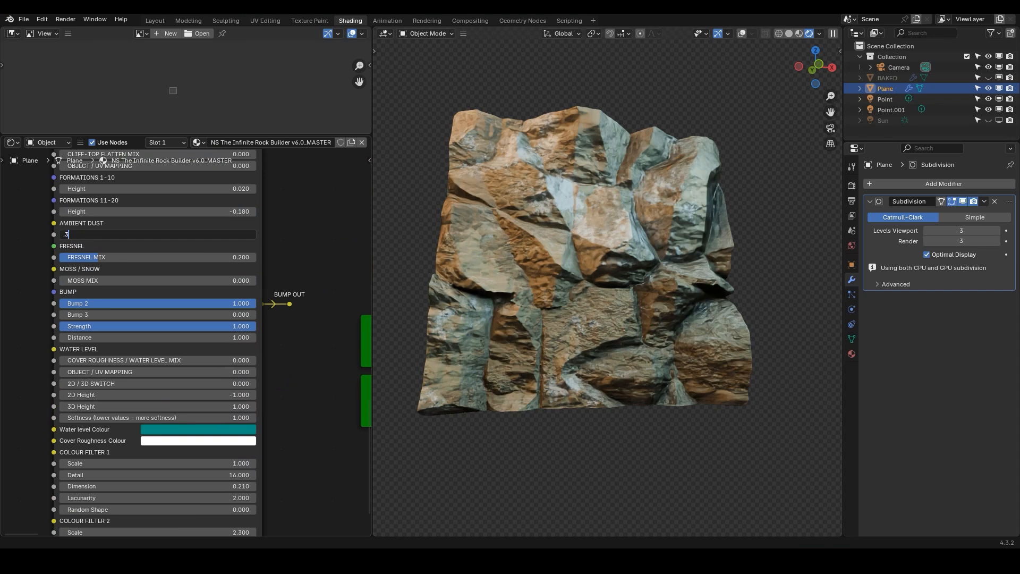
{"action": "type", "text": ".3"}
{"action": "key", "text": "Return"}
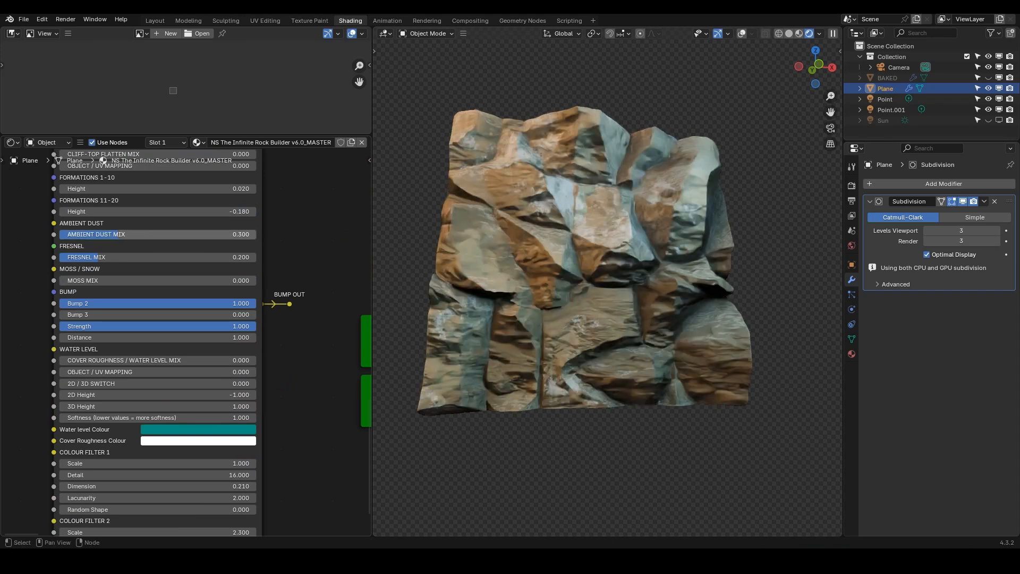
Raise Fresnel Mix to 1, then set it back to 0.2
{"action": "left_click_drag", "start_coordinate": [99, 258], "coordinate": [274, 257]}
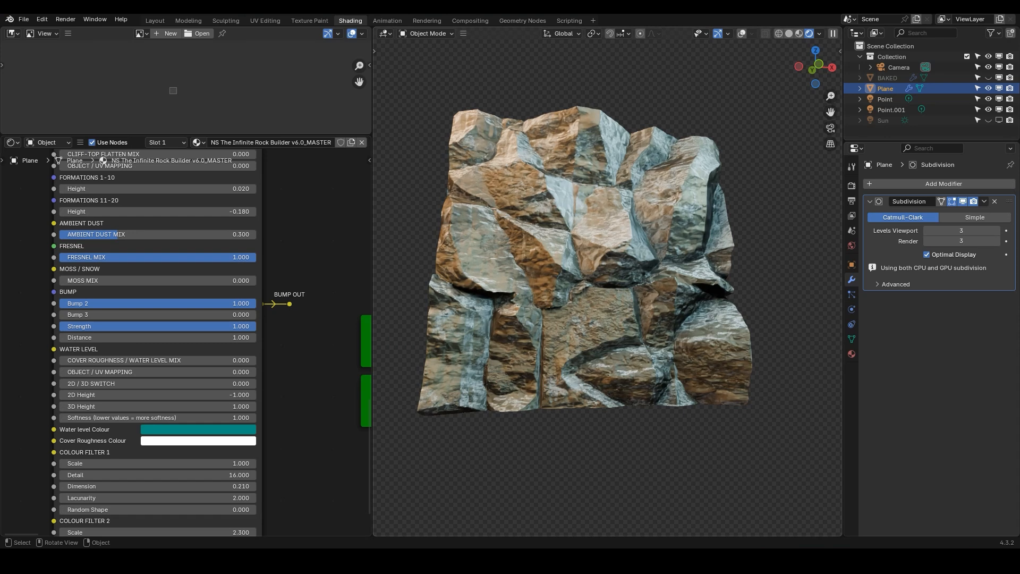
{"action": "middle_click_drag", "start_coordinate": [608, 297], "coordinate": [617, 325]}
{"action": "double_click", "coordinate": [160, 257]}
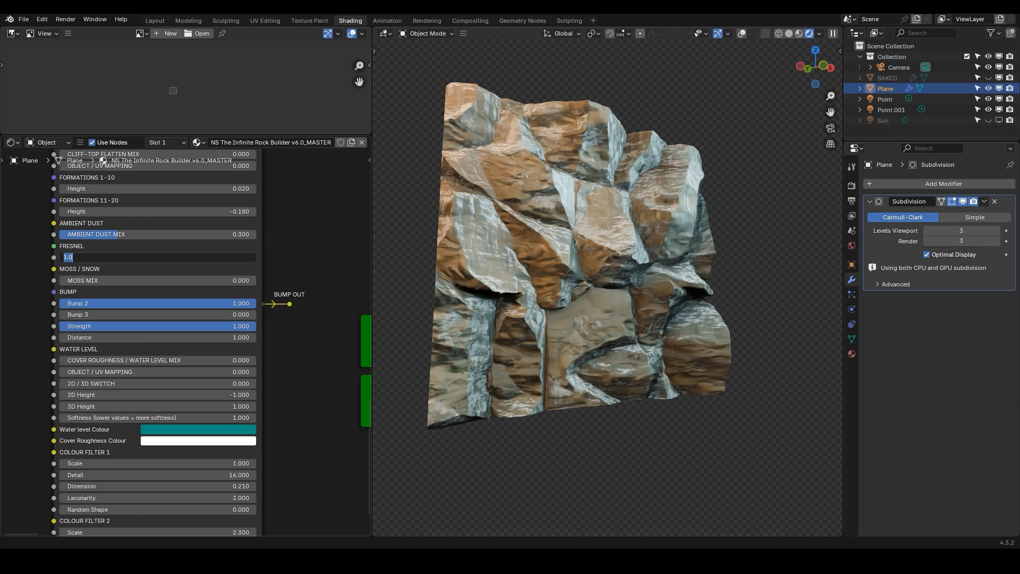
{"action": "type", "text": ".2"}
{"action": "key", "text": "Return"}
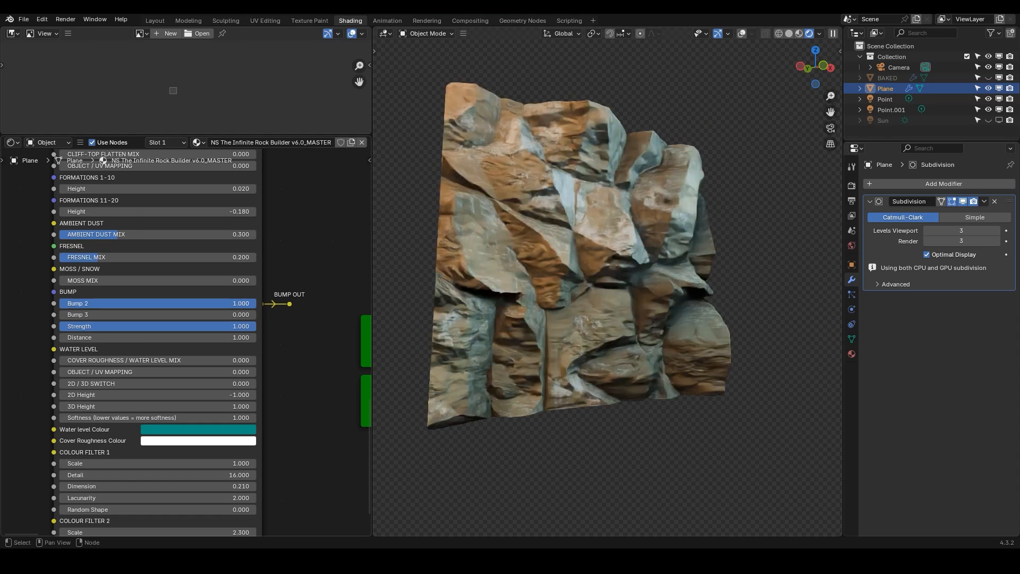
Set Moss Mix to 1
{"action": "left_click_drag", "start_coordinate": [159, 280], "coordinate": [357, 280]}
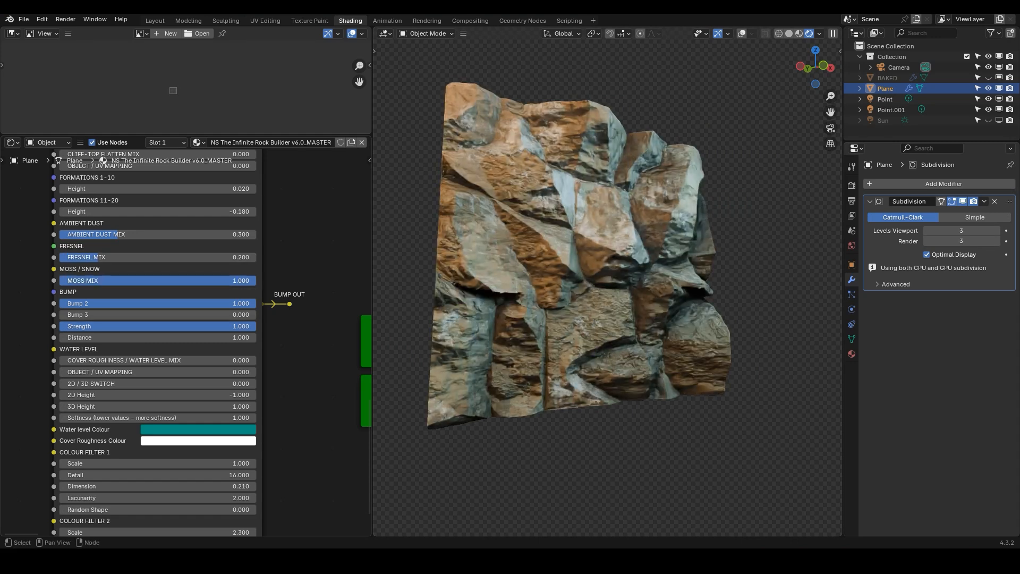
{"action": "middle_click_drag", "start_coordinate": [611, 297], "coordinate": [595, 323]}
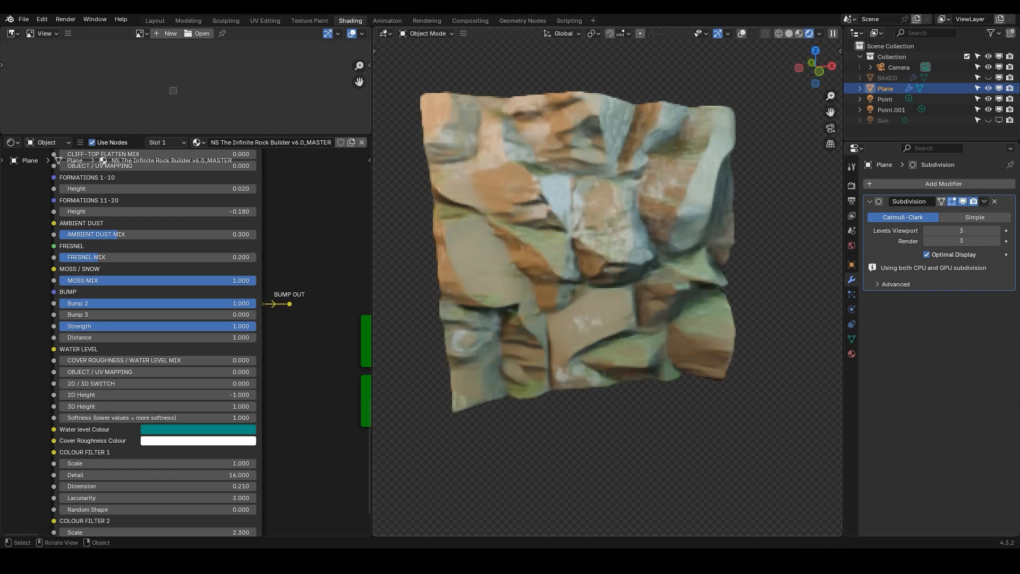
Draw a render region around part of the rock in the viewport
{"action": "scroll", "coordinate": [576, 249], "scroll_direction": "up", "scroll_amount": 2}
{"action": "scroll", "coordinate": [575, 249], "scroll_direction": "up", "scroll_amount": 3}
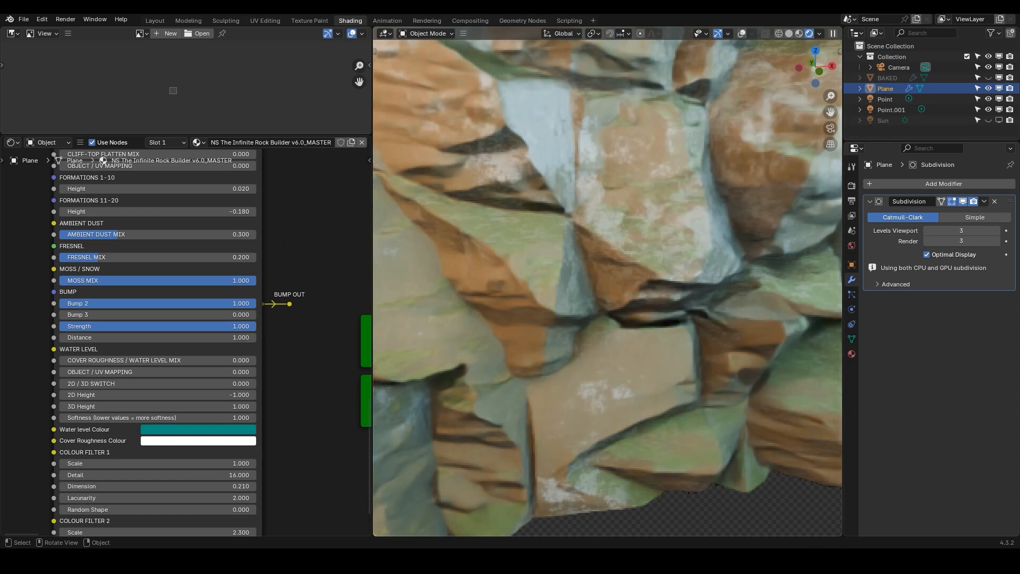
{"action": "key", "text": "ctrl+b"}
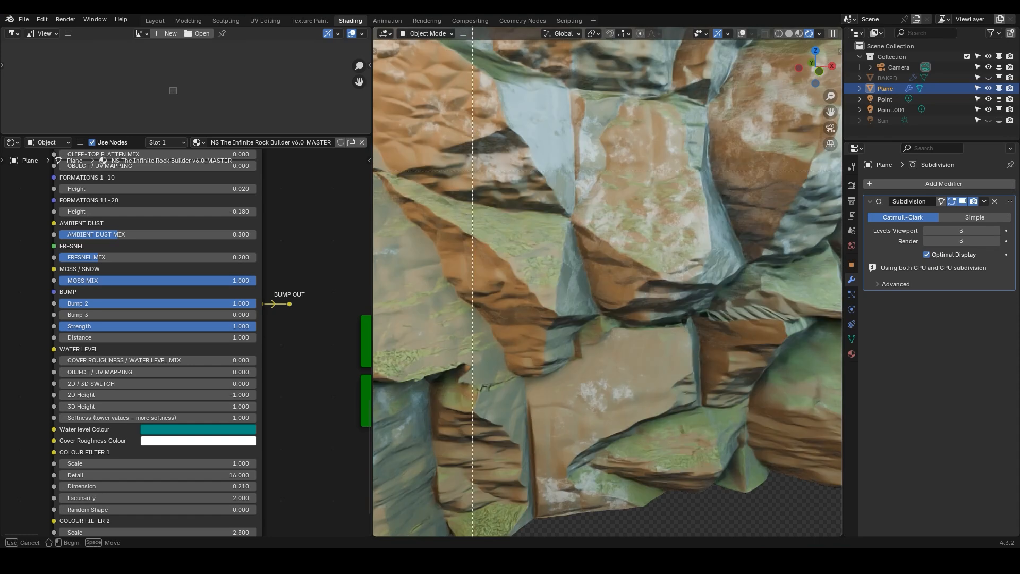
{"action": "left_click_drag", "start_coordinate": [416, 144], "coordinate": [693, 352]}
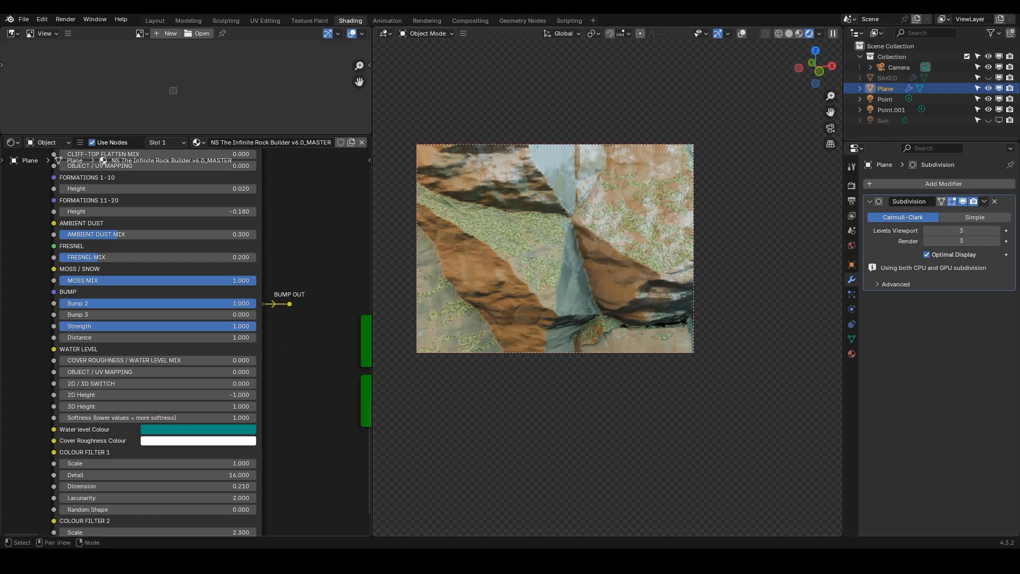
Set Formation 12 Mix to 1
{"action": "scroll", "coordinate": [249, 264], "scroll_direction": "down", "scroll_amount": 6}
{"action": "middle_click_drag", "start_coordinate": [249, 264], "coordinate": [141, 483]}
{"action": "scroll", "coordinate": [217, 332], "scroll_direction": "up", "scroll_amount": 10}
{"action": "scroll", "coordinate": [245, 240], "scroll_direction": "up", "scroll_amount": 1}
{"action": "middle_click_drag", "start_coordinate": [246, 240], "coordinate": [245, 313]}
{"action": "scroll", "coordinate": [245, 313], "scroll_direction": "down", "scroll_amount": 4}
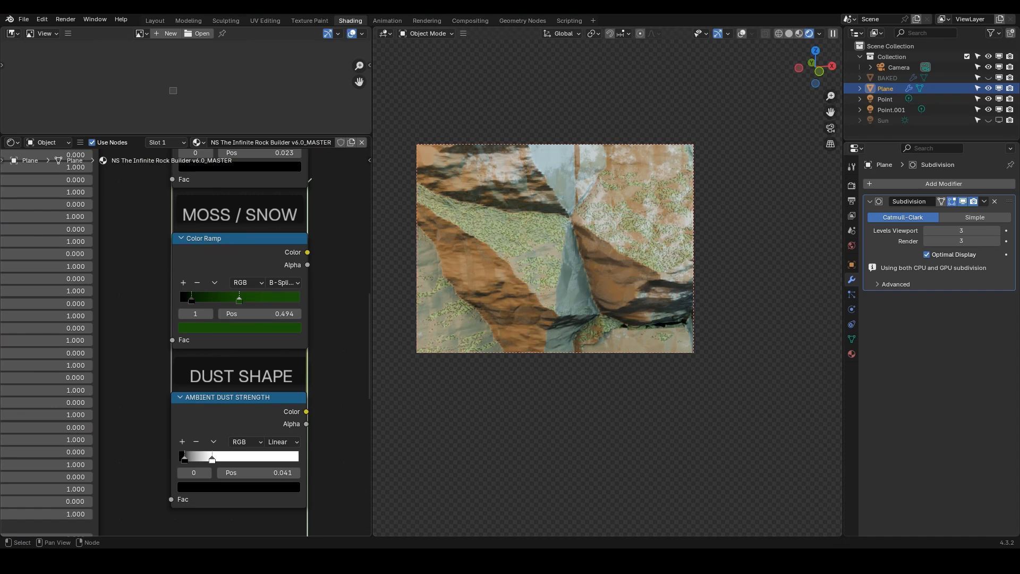
{"action": "scroll", "coordinate": [235, 303], "scroll_direction": "down", "scroll_amount": 3}
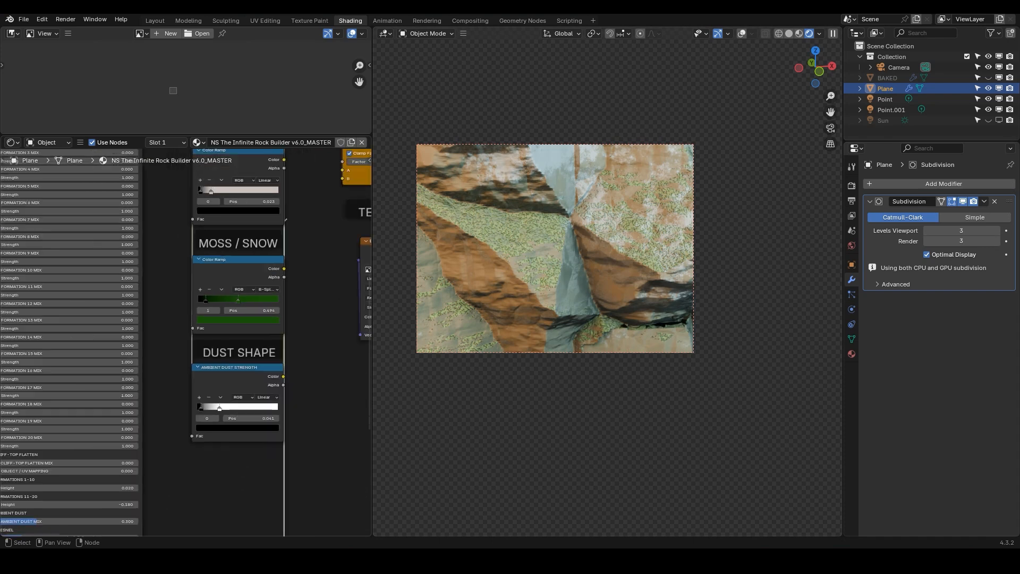
{"action": "scroll", "coordinate": [26, 510], "scroll_direction": "up", "scroll_amount": 3}
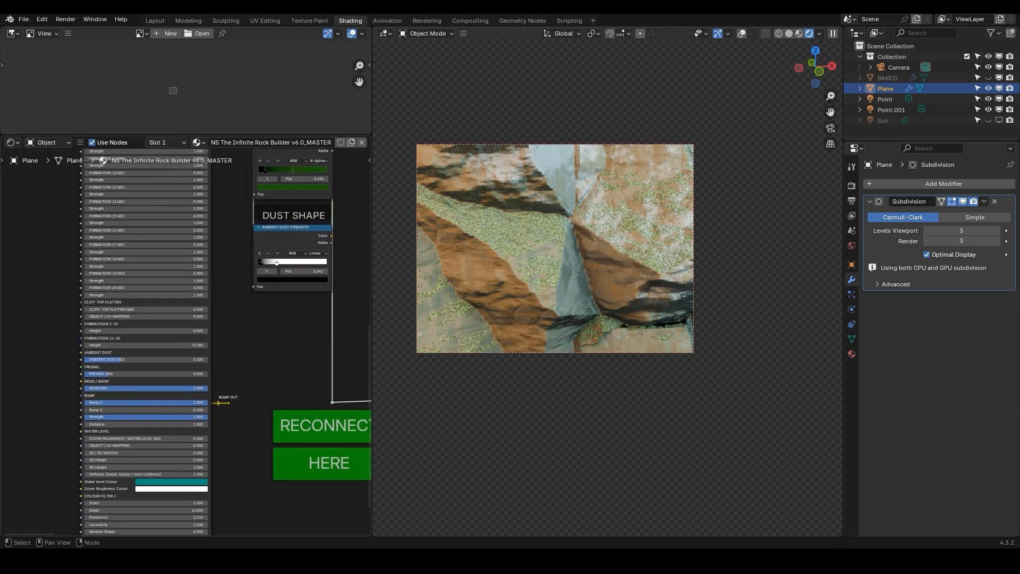
{"action": "middle_click_drag", "start_coordinate": [124, 278], "coordinate": [159, 354]}
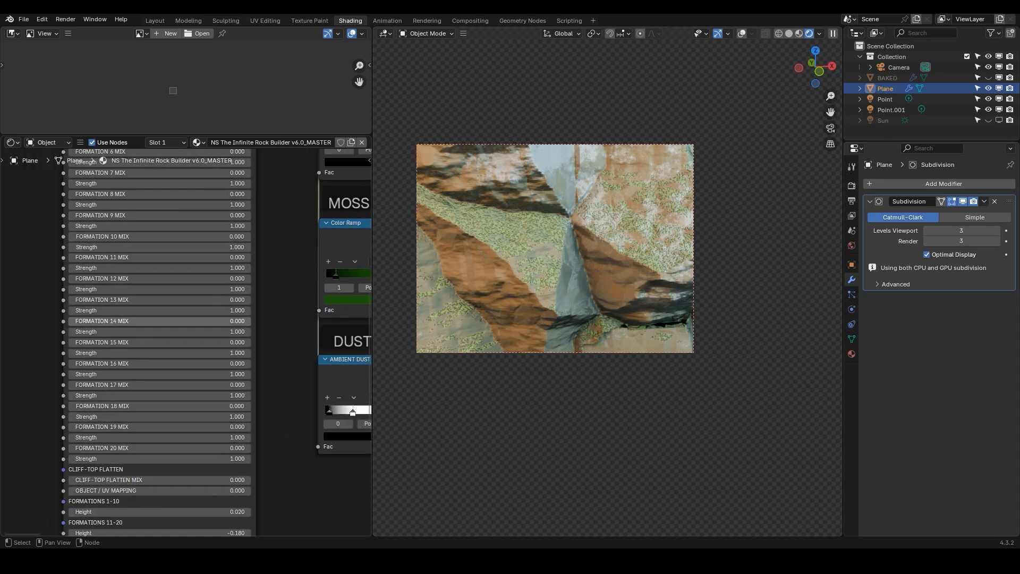
{"action": "type", "text": "1"}
{"action": "key", "text": "Return"}
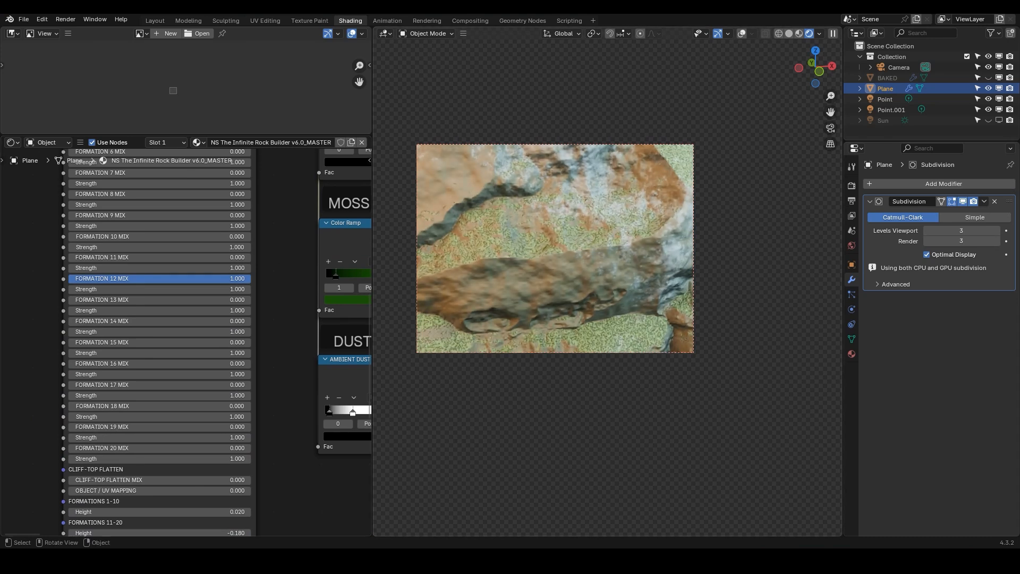
Set Moss Mix back to 0
{"action": "left_click", "coordinate": [254, 284]}
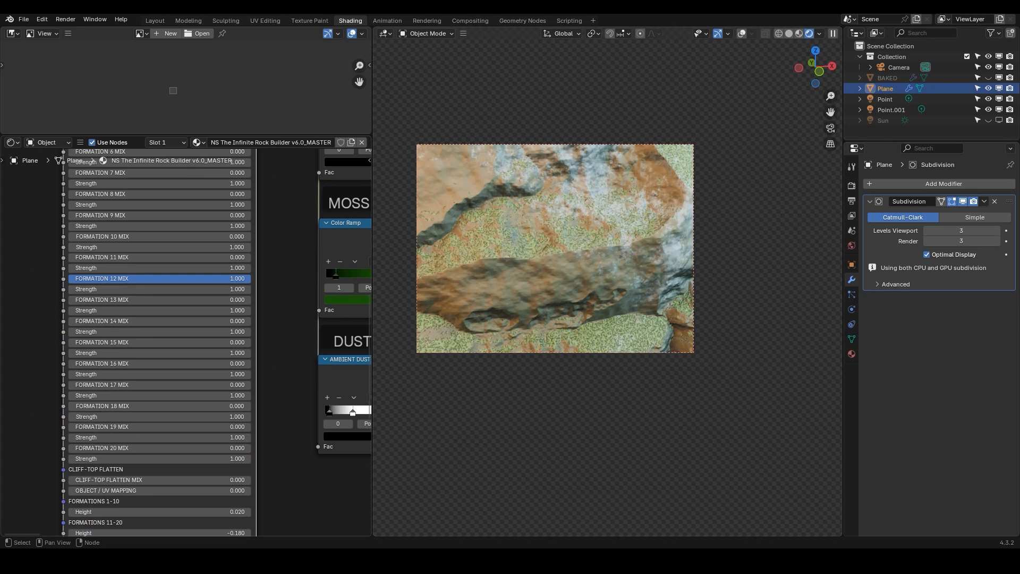
{"action": "middle_click_drag", "start_coordinate": [234, 441], "coordinate": [235, 310]}
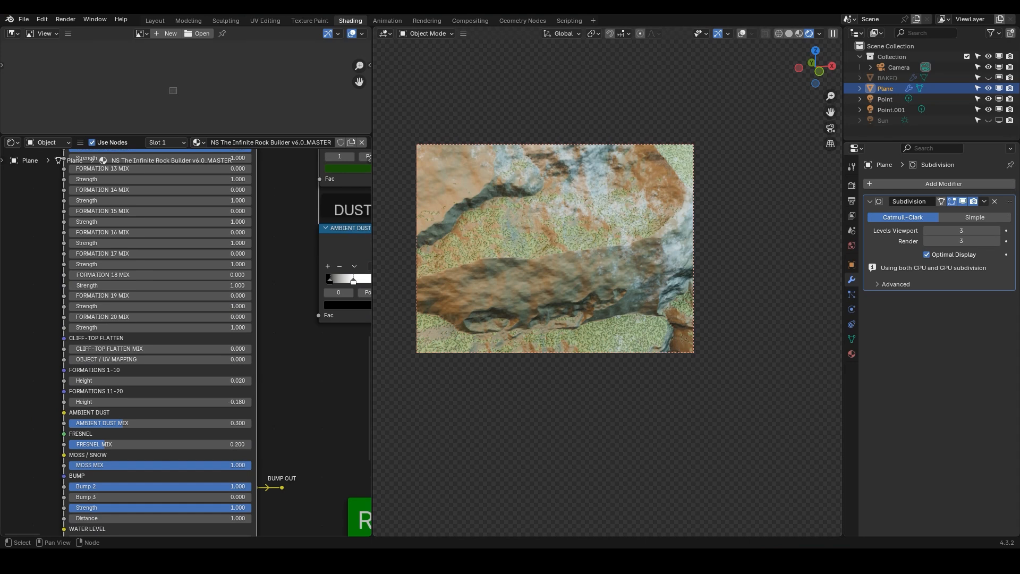
{"action": "left_click", "coordinate": [160, 465]}
{"action": "type", "text": "0"}
{"action": "key", "text": "Return"}
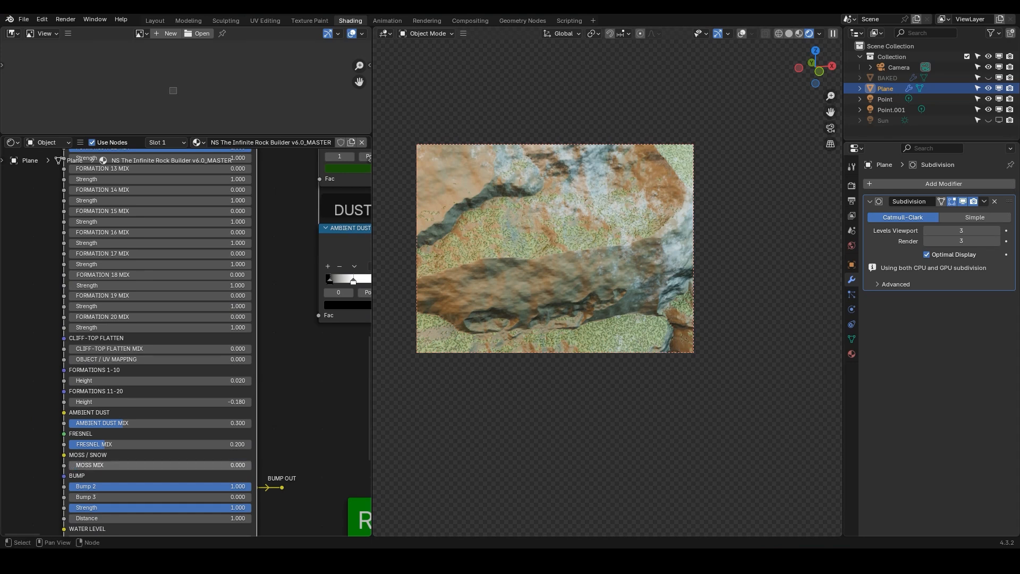
{"action": "scroll", "coordinate": [555, 298], "scroll_direction": "down", "scroll_amount": 1}
{"action": "middle_click_drag", "start_coordinate": [608, 281], "coordinate": [570, 293], "text": "shift"}
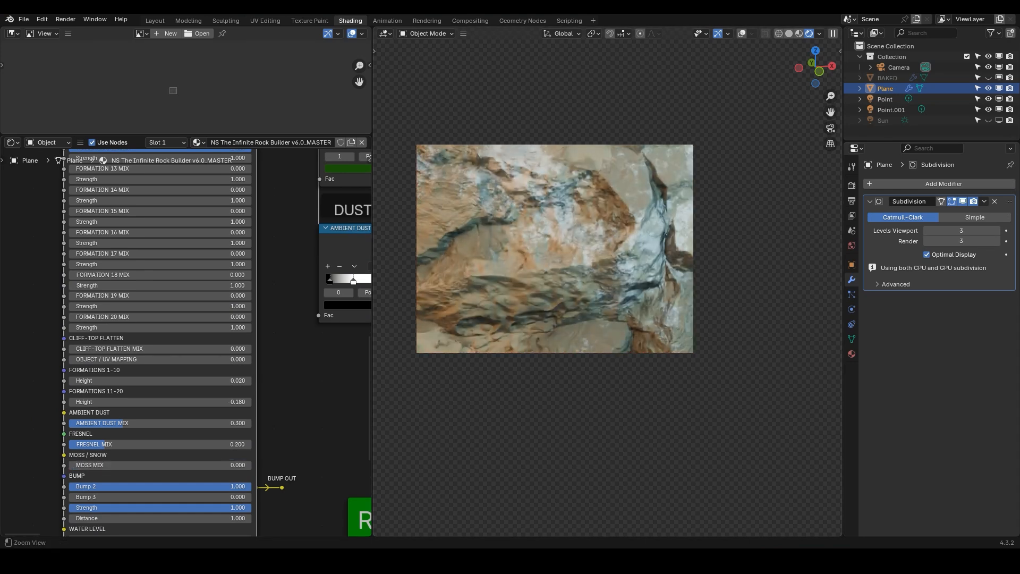
Clear the viewport render region
{"action": "key", "text": "ctrl+alt+b"}
{"action": "scroll", "coordinate": [182, 363], "scroll_direction": "down", "scroll_amount": 4}
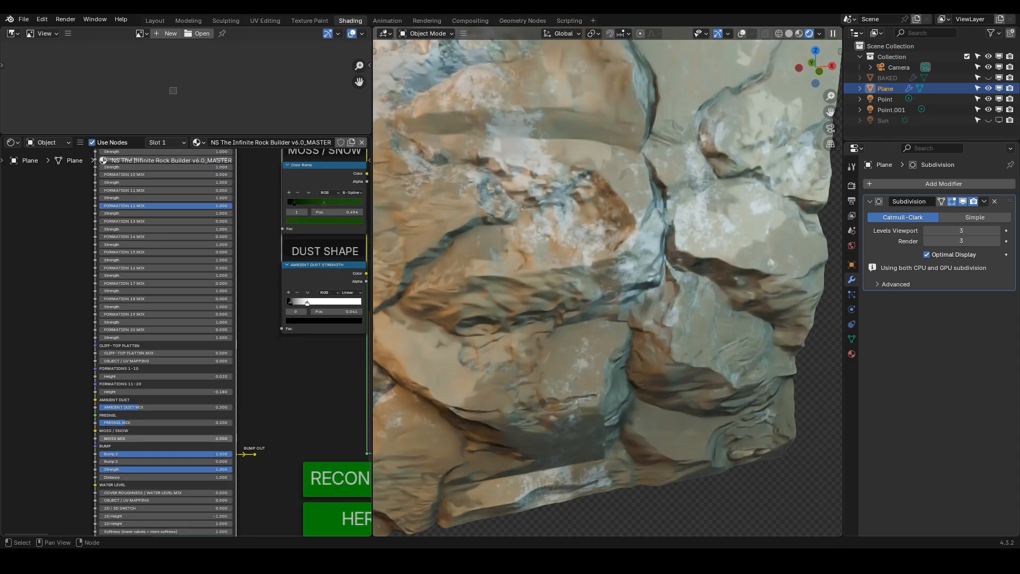
Set the Bump 2 input to 0
{"action": "middle_click_drag", "start_coordinate": [165, 438], "coordinate": [166, 333]}
{"action": "scroll", "coordinate": [166, 333], "scroll_direction": "up", "scroll_amount": 2}
{"action": "scroll", "coordinate": [131, 332], "scroll_direction": "up", "scroll_amount": 5}
{"action": "scroll", "coordinate": [183, 401], "scroll_direction": "up", "scroll_amount": 1}
{"action": "middle_click_drag", "start_coordinate": [183, 400], "coordinate": [175, 295]}
{"action": "scroll", "coordinate": [608, 298], "scroll_direction": "down", "scroll_amount": 3}
{"action": "middle_click_drag", "start_coordinate": [608, 298], "coordinate": [630, 252]}
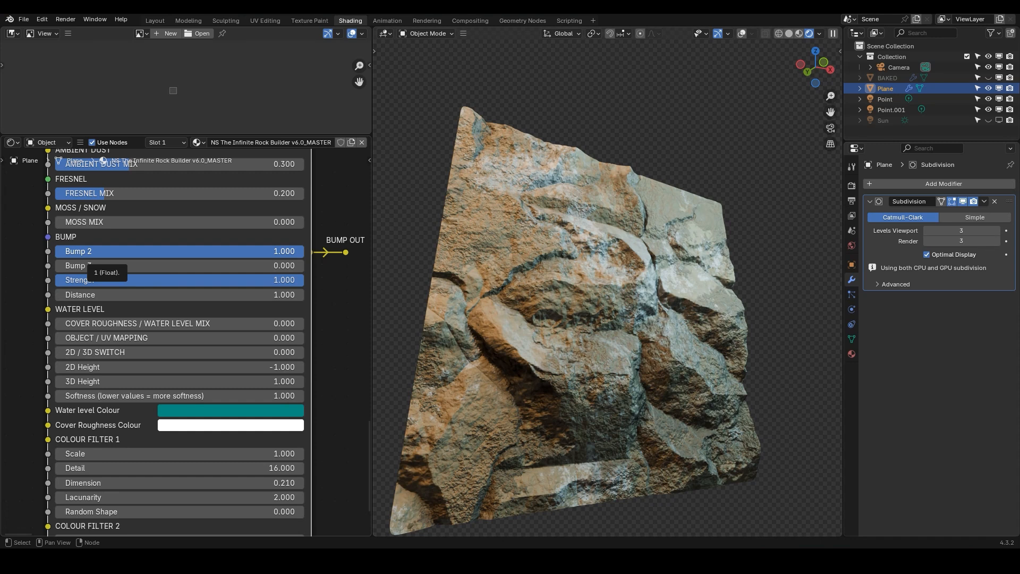
{"action": "left_click_drag", "start_coordinate": [89, 252], "coordinate": [56, 253]}
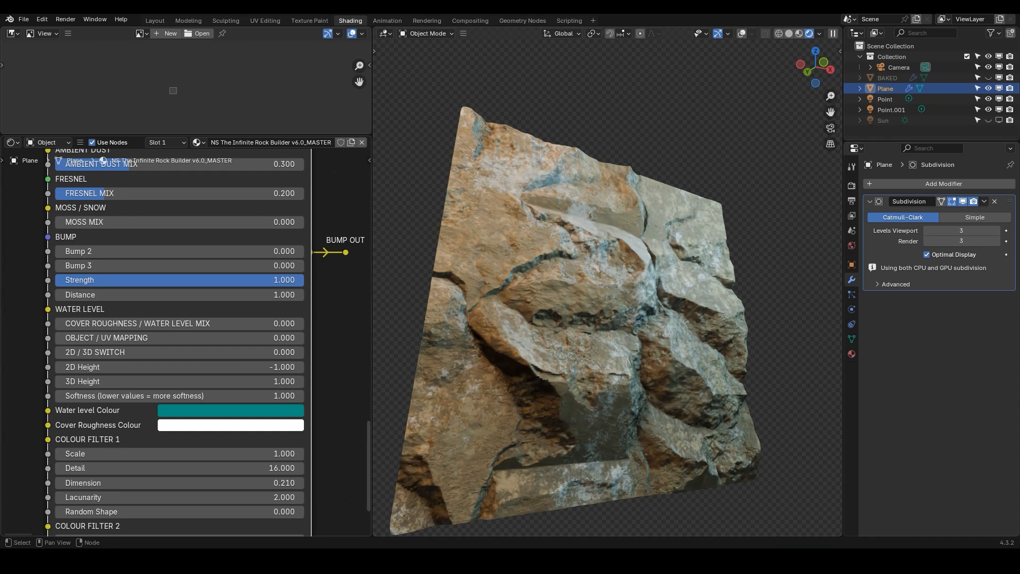
{"action": "middle_click_drag", "start_coordinate": [228, 255], "coordinate": [167, 270]}
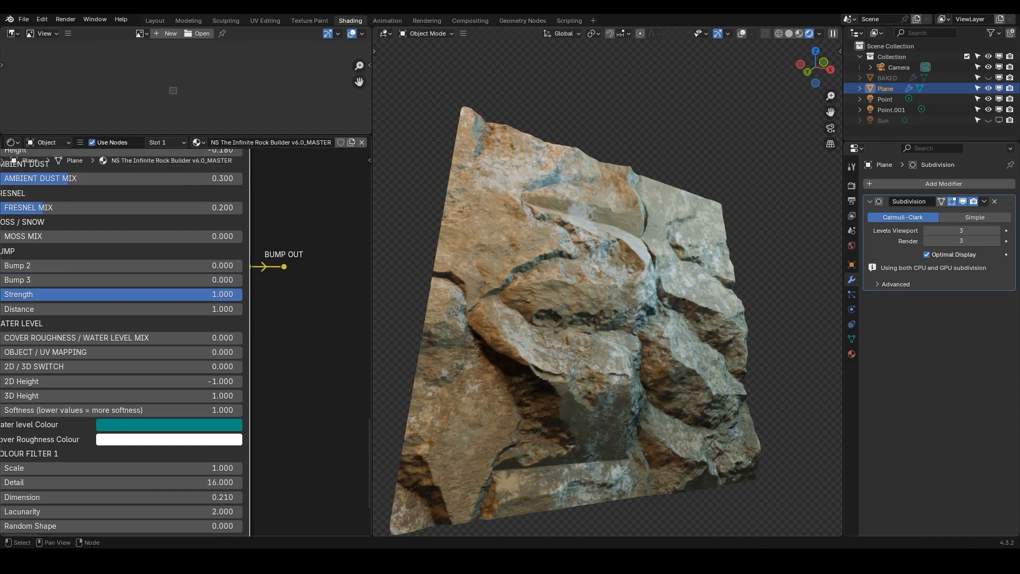
Connect the Bump Out output to preview the bump map on the plane
{"action": "left_click", "coordinate": [283, 268], "text": "ctrl+shift"}
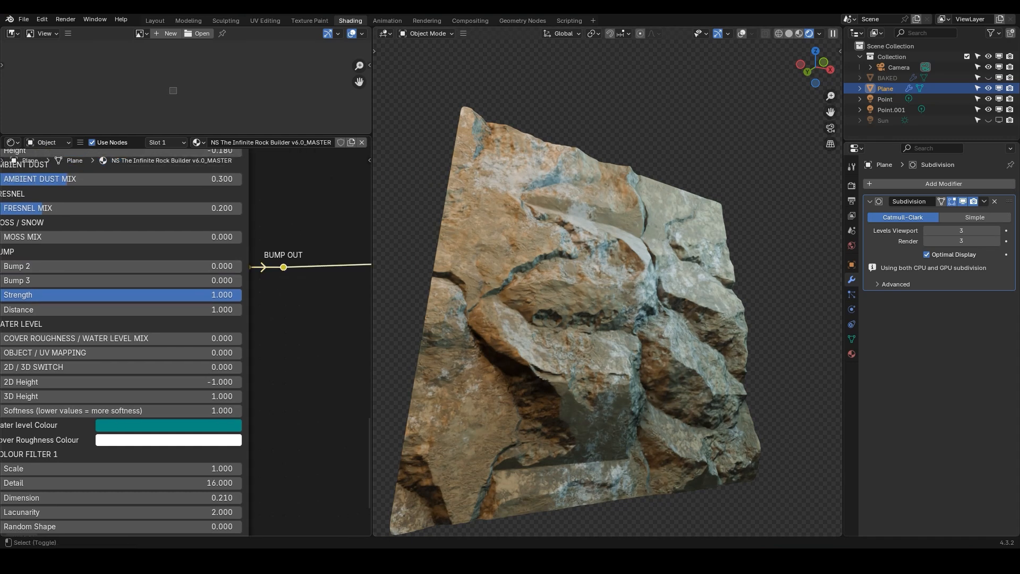
{"action": "middle_click_drag", "start_coordinate": [196, 309], "coordinate": [249, 300]}
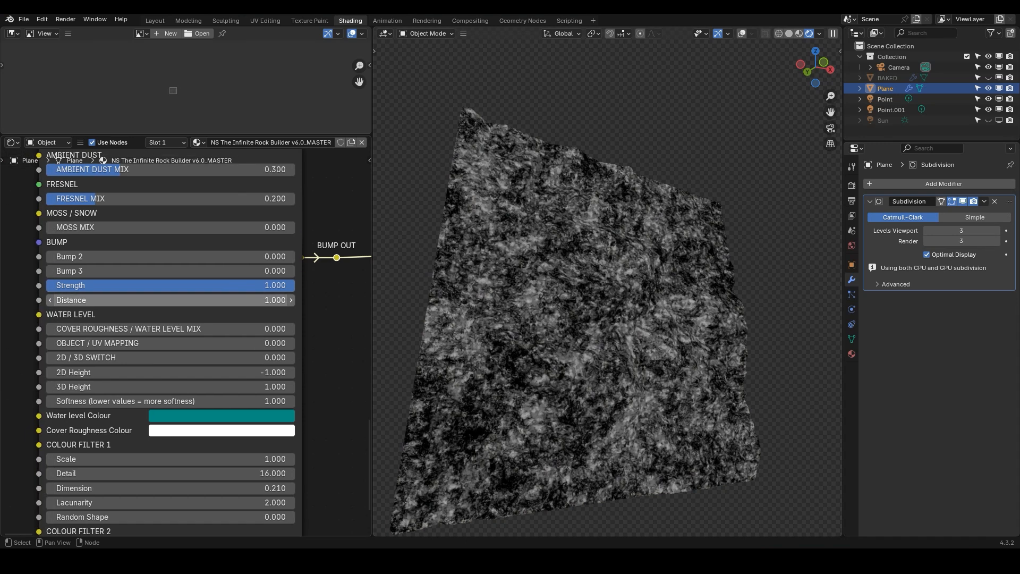
Set the Bump 2 input to 1
{"action": "double_click", "coordinate": [248, 257]}
{"action": "type", "text": "1"}
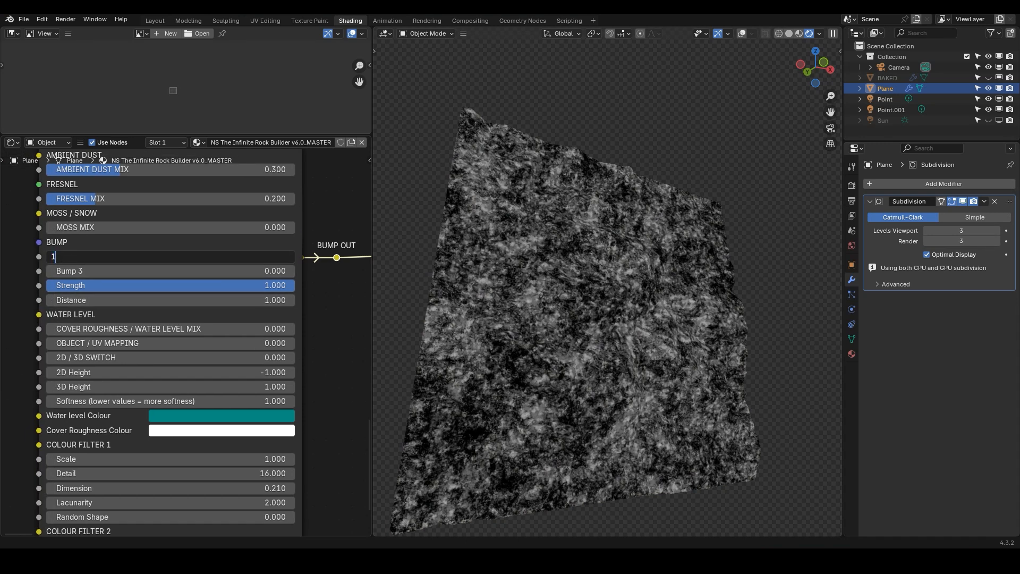
{"action": "key", "text": "Return"}
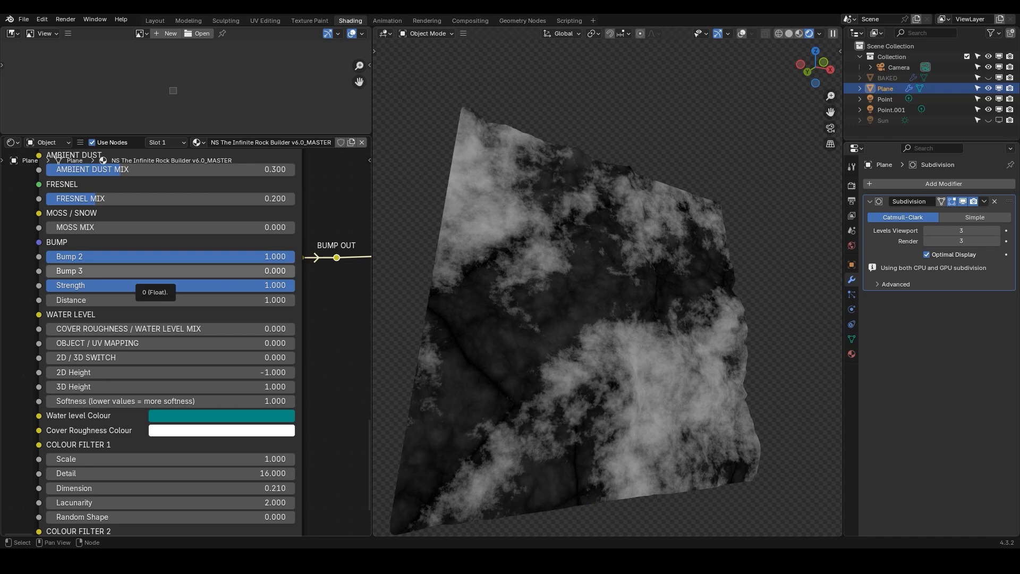
Set the Bump 3 input to 1
{"action": "left_click", "coordinate": [144, 272]}
{"action": "type", "text": "1"}
{"action": "key", "text": "Return"}
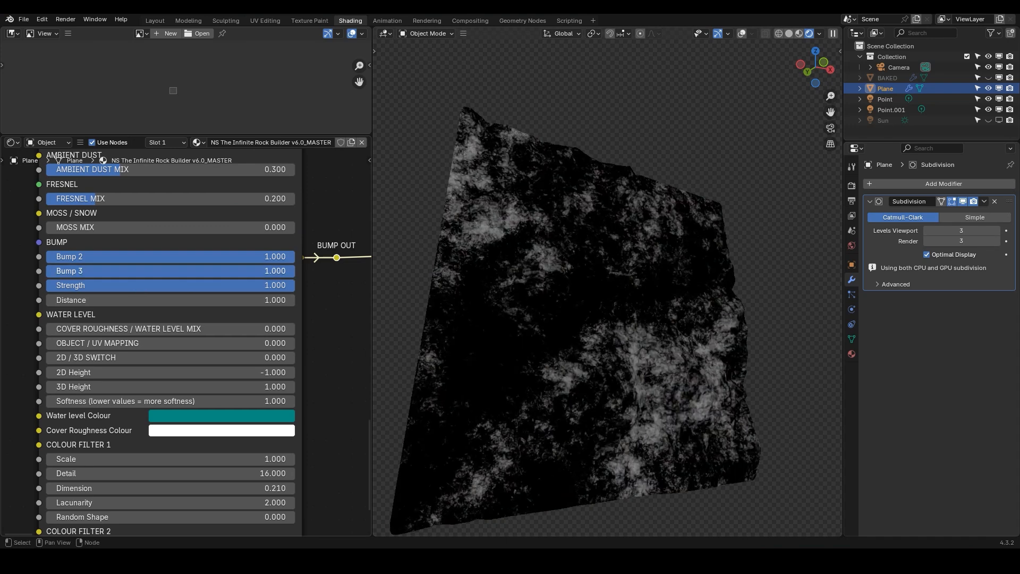
Set Bump 3 back to 0
{"action": "left_click", "coordinate": [143, 271]}
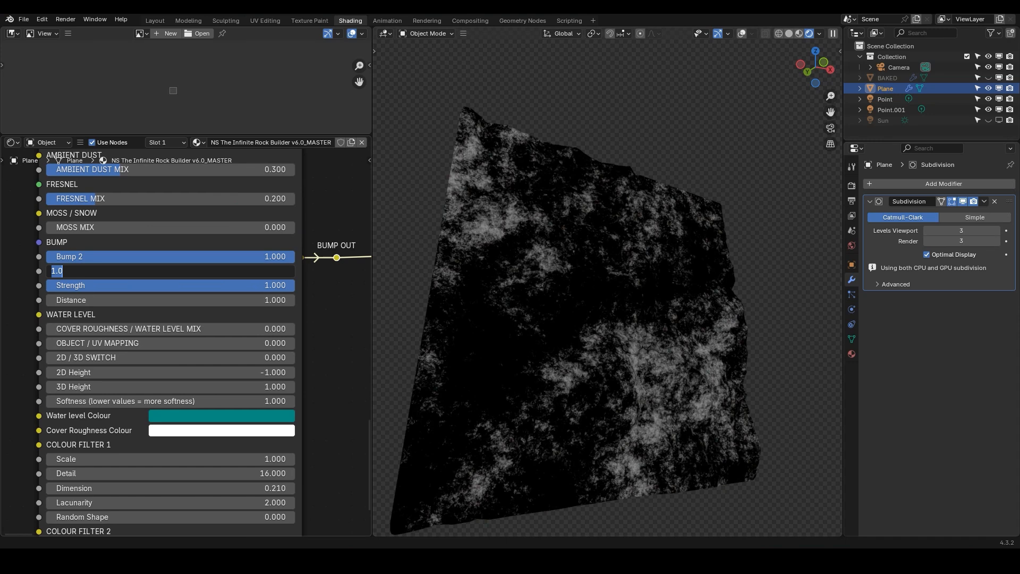
{"action": "type", "text": "0"}
{"action": "key", "text": "Return"}
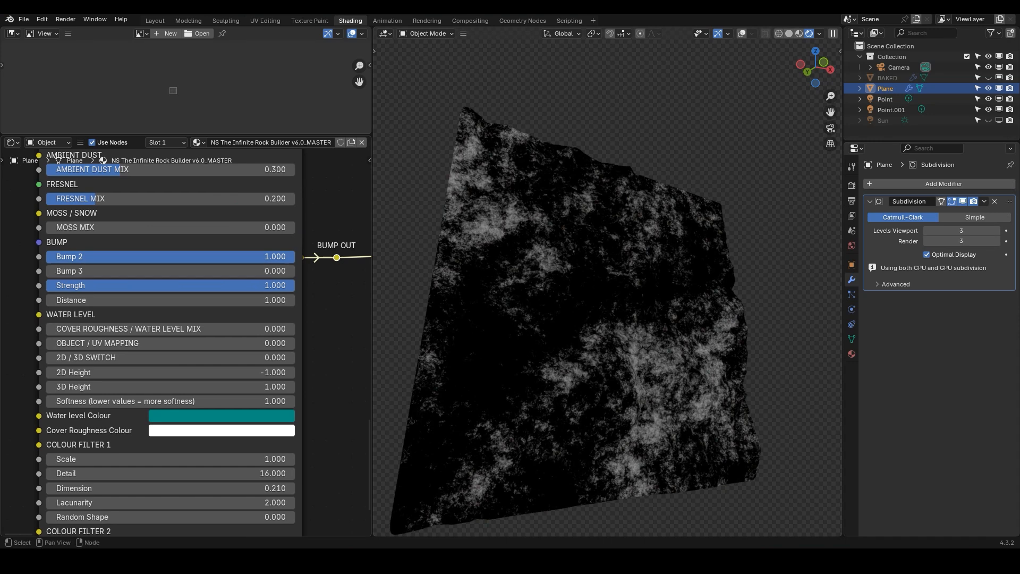
Set Bump 2 back to 0
{"action": "left_click", "coordinate": [143, 257]}
{"action": "type", "text": "0"}
{"action": "key", "text": "Return"}
Reconnect the node group's shader output to the material output
{"action": "scroll", "coordinate": [323, 281], "scroll_direction": "down", "scroll_amount": 3}
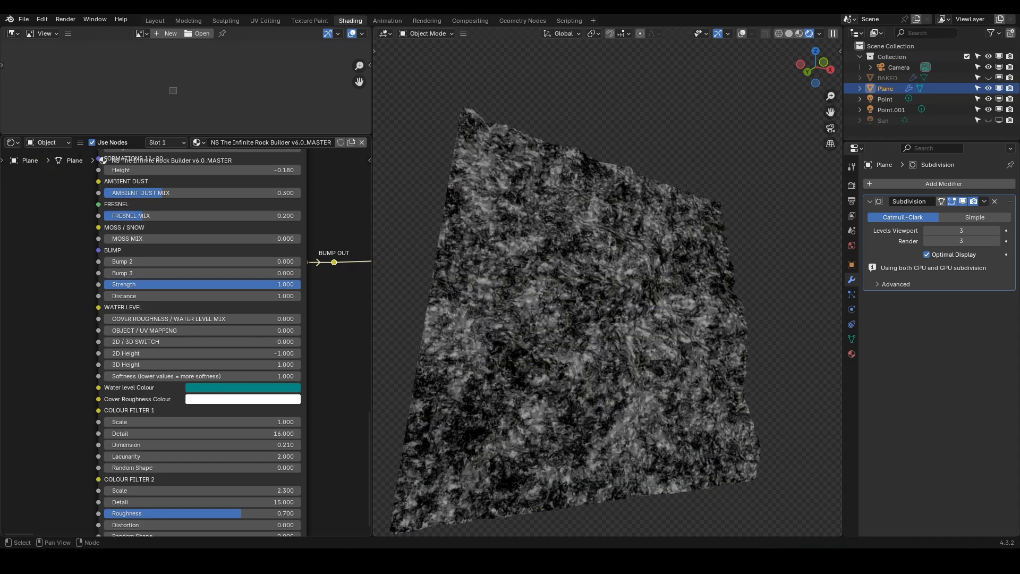
{"action": "scroll", "coordinate": [320, 281], "scroll_direction": "down", "scroll_amount": 8}
{"action": "middle_click_drag", "start_coordinate": [320, 280], "coordinate": [184, 331]}
{"action": "scroll", "coordinate": [265, 366], "scroll_direction": "up", "scroll_amount": 2}
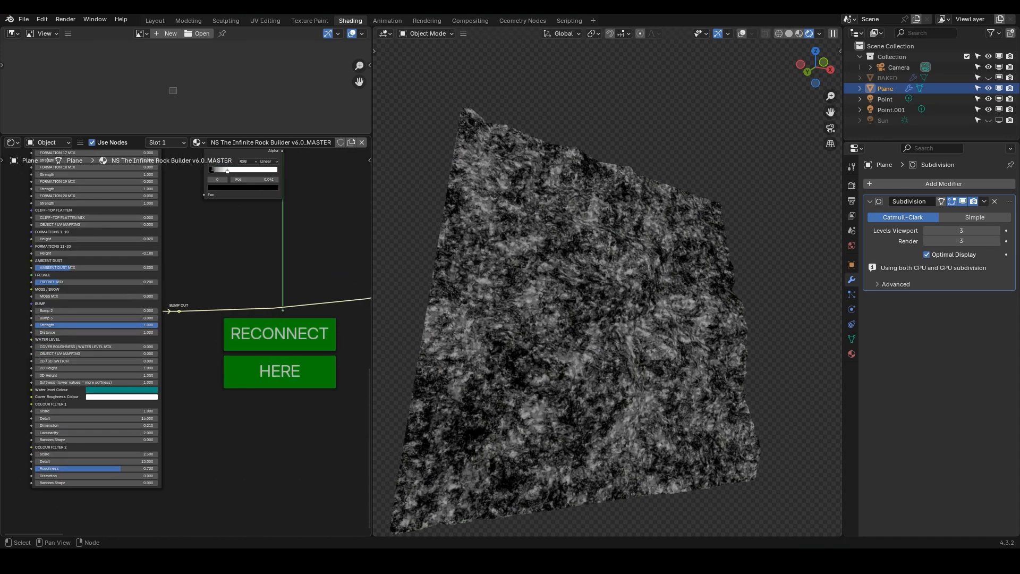
{"action": "scroll", "coordinate": [274, 362], "scroll_direction": "up", "scroll_amount": 1}
{"action": "left_click", "coordinate": [284, 302], "text": "ctrl+shift"}
Examine the node tree around the rock node group and the material output
{"action": "scroll", "coordinate": [250, 277], "scroll_direction": "down", "scroll_amount": 11}
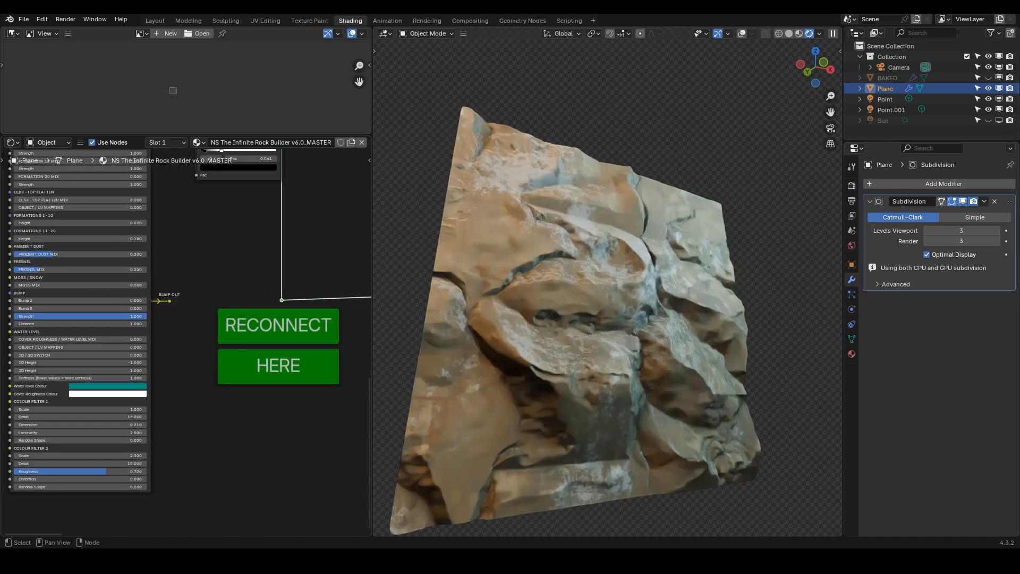
{"action": "middle_click_drag", "start_coordinate": [255, 280], "coordinate": [114, 318]}
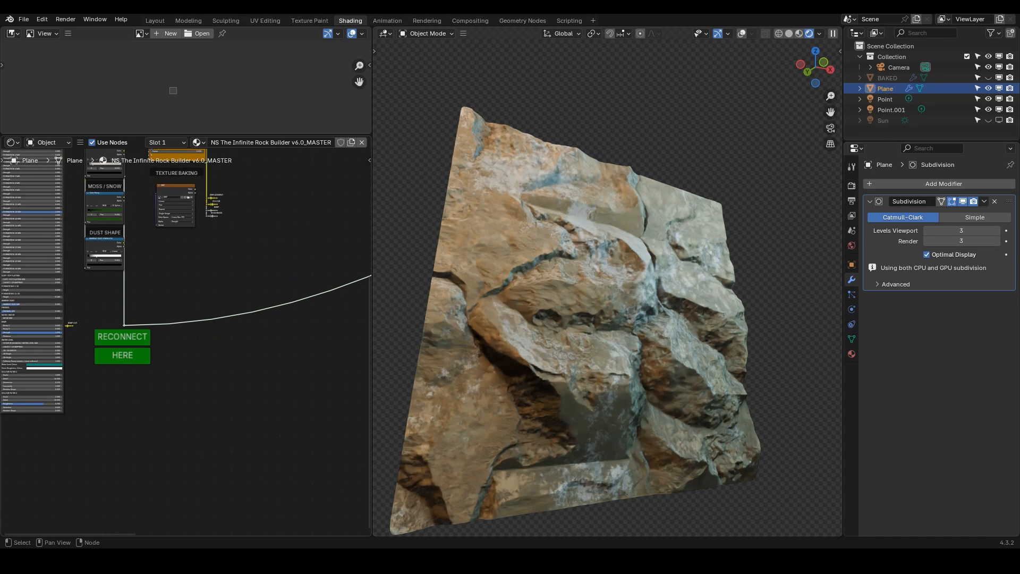
{"action": "scroll", "coordinate": [260, 274], "scroll_direction": "down", "scroll_amount": 7}
{"action": "middle_click_drag", "start_coordinate": [260, 274], "coordinate": [4, 386]}
{"action": "middle_click_drag", "start_coordinate": [306, 280], "coordinate": [175, 307]}
{"action": "scroll", "coordinate": [175, 307], "scroll_direction": "up", "scroll_amount": 14}
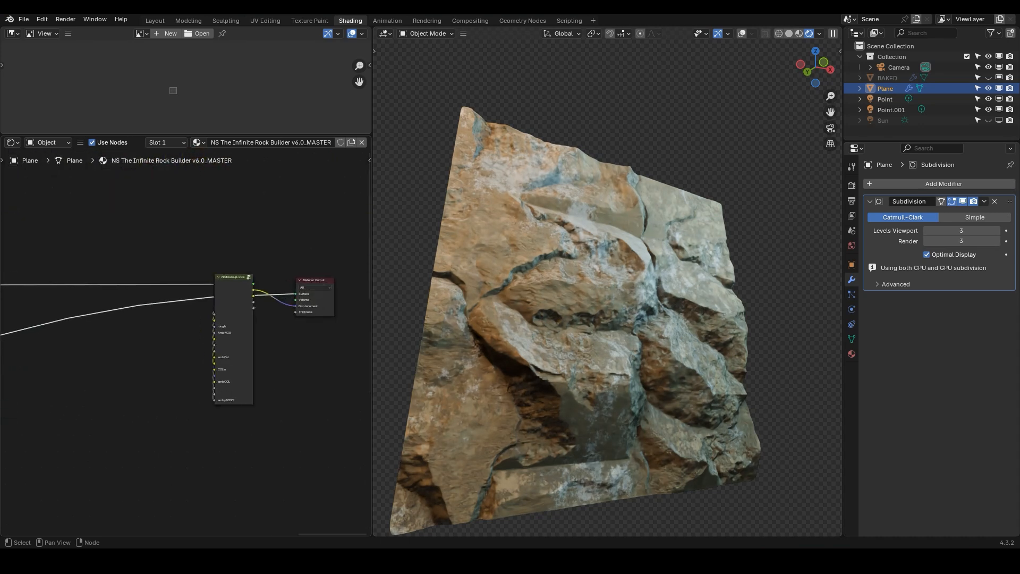
{"action": "left_click", "coordinate": [246, 303], "text": "ctrl+shift"}
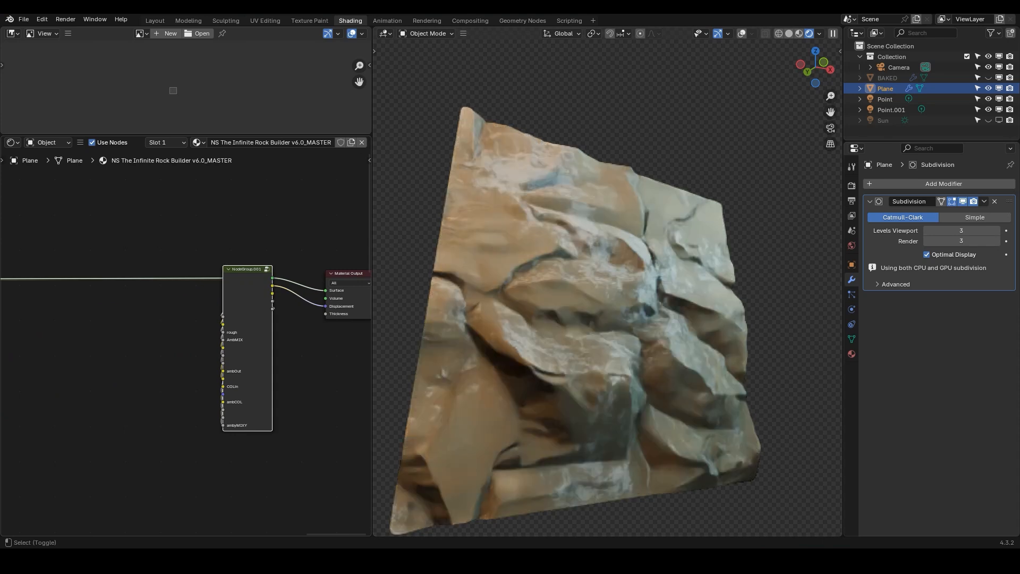
{"action": "scroll", "coordinate": [238, 300], "scroll_direction": "down", "scroll_amount": 5}
{"action": "middle_click_drag", "start_coordinate": [37, 377], "coordinate": [345, 291]}
{"action": "middle_click_drag", "start_coordinate": [5, 436], "coordinate": [201, 375]}
{"action": "scroll", "coordinate": [202, 375], "scroll_direction": "up", "scroll_amount": 5}
{"action": "scroll", "coordinate": [179, 372], "scroll_direction": "up", "scroll_amount": 5}
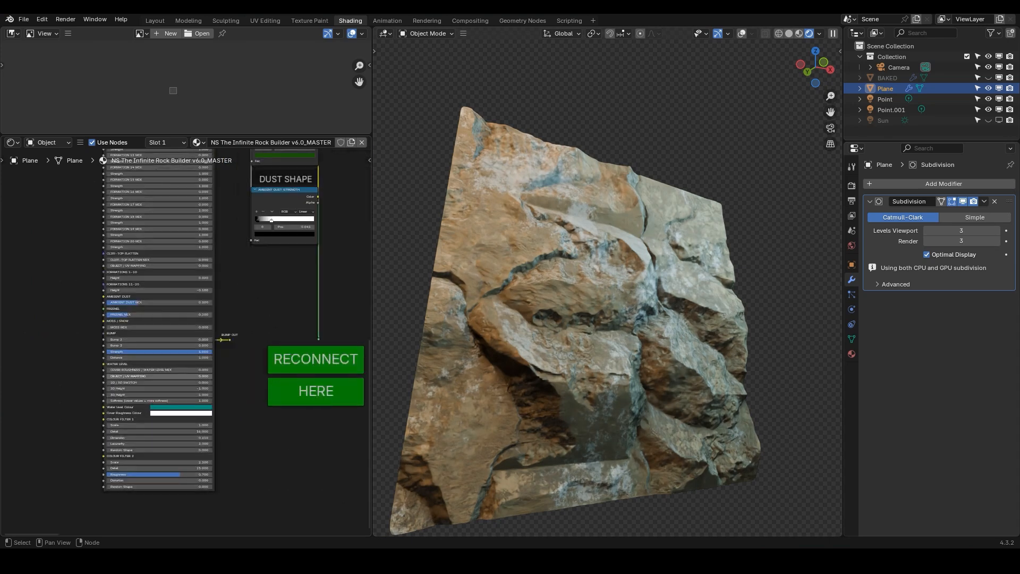
{"action": "middle_click_drag", "start_coordinate": [166, 363], "coordinate": [165, 303]}
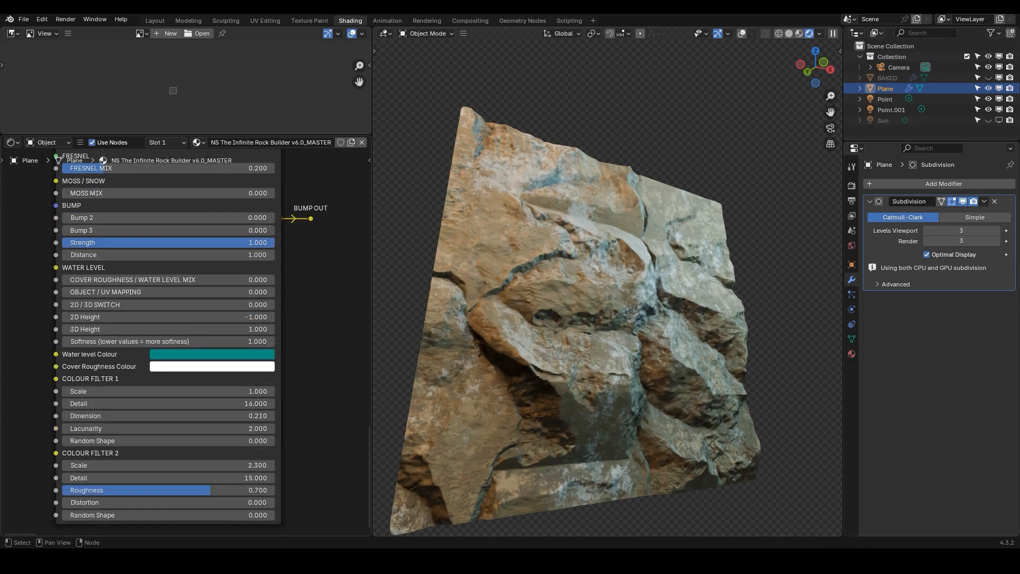
Try a black Cover Roughness Colour, then restore it to white
{"action": "scroll", "coordinate": [166, 303], "scroll_direction": "up", "scroll_amount": 2}
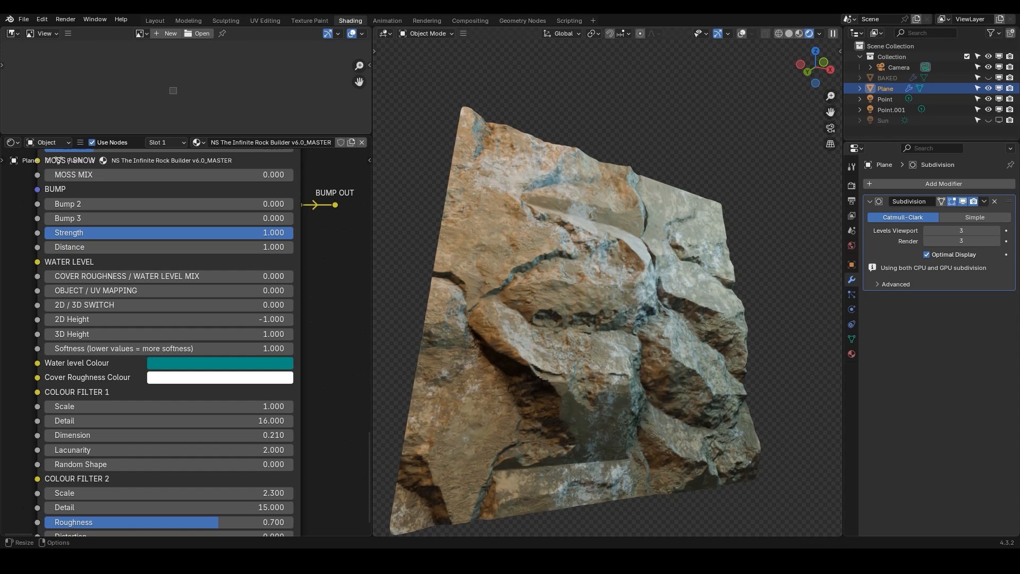
{"action": "scroll", "coordinate": [185, 323], "scroll_direction": "down", "scroll_amount": 2}
{"action": "middle_click_drag", "start_coordinate": [452, 324], "coordinate": [441, 336]}
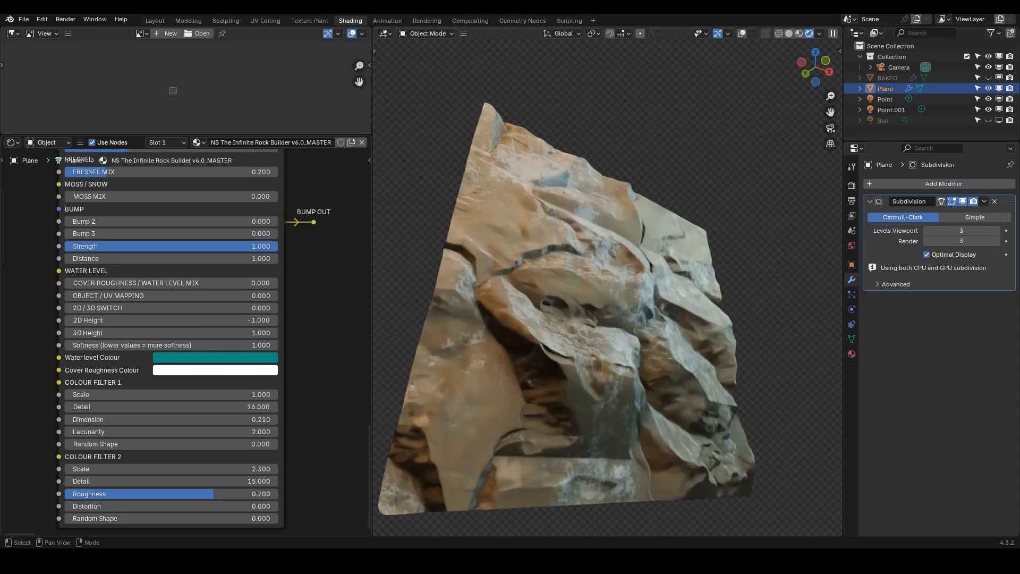
{"action": "left_click", "coordinate": [215, 369]}
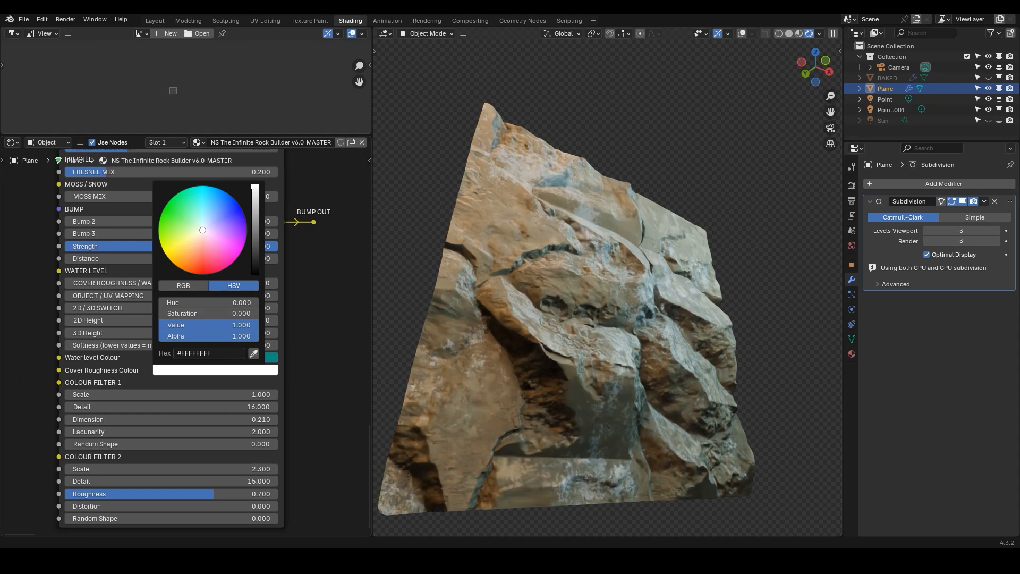
{"action": "left_click_drag", "start_coordinate": [255, 187], "coordinate": [255, 274]}
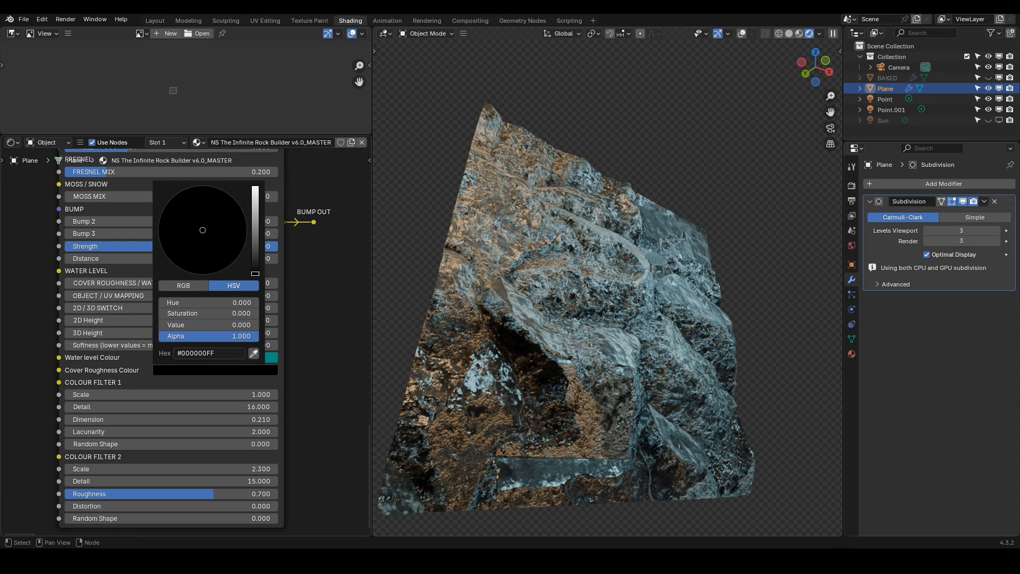
{"action": "left_click_drag", "start_coordinate": [255, 273], "coordinate": [255, 185]}
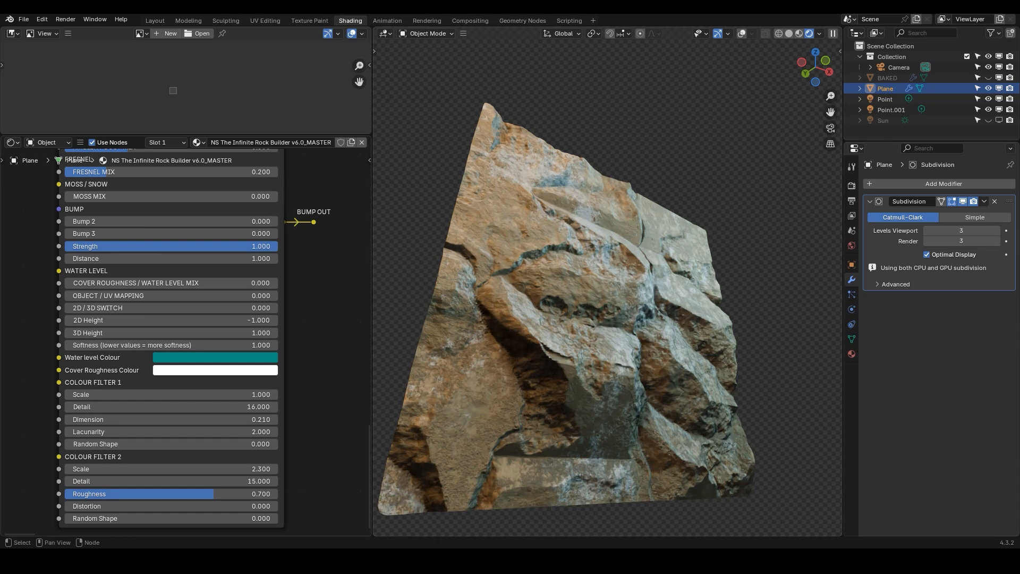
Set Cover Roughness / Water Level Mix to 1
{"action": "left_click_drag", "start_coordinate": [111, 283], "coordinate": [255, 283]}
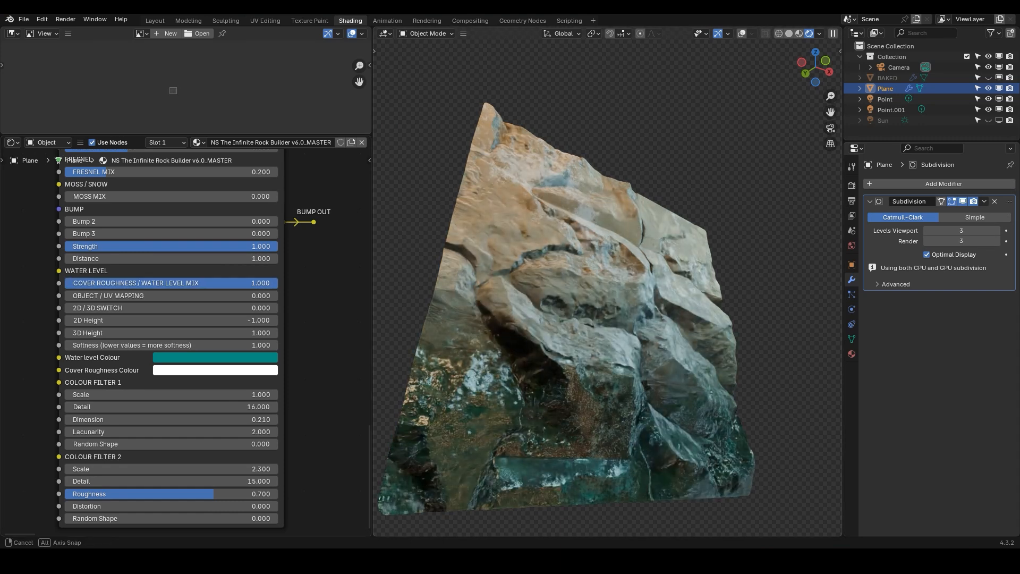
Add an ico sphere and move it along the X axis beside the plane
{"action": "middle_click_drag", "start_coordinate": [537, 330], "coordinate": [540, 317]}
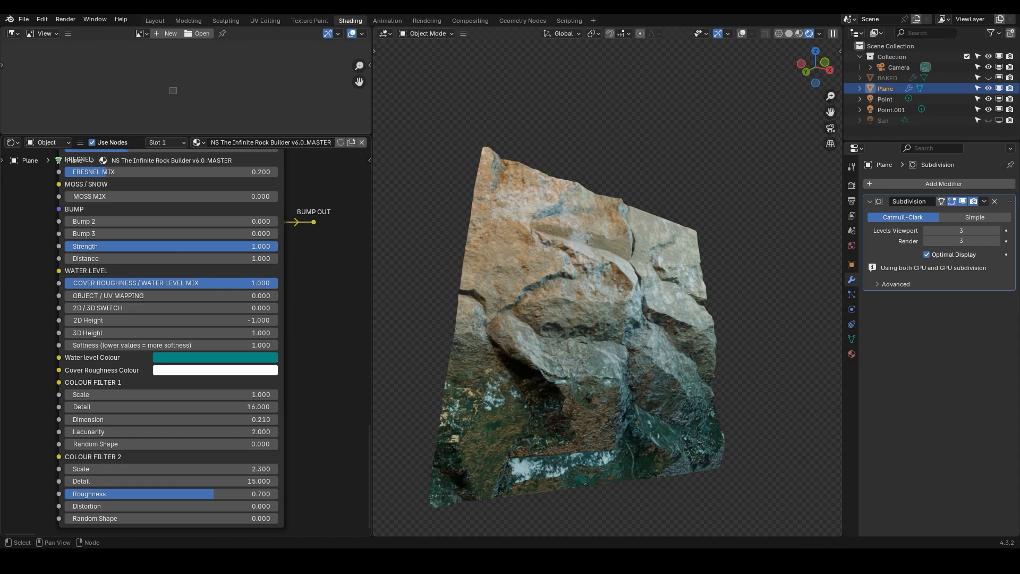
{"action": "scroll", "coordinate": [580, 319], "scroll_direction": "down", "scroll_amount": 5}
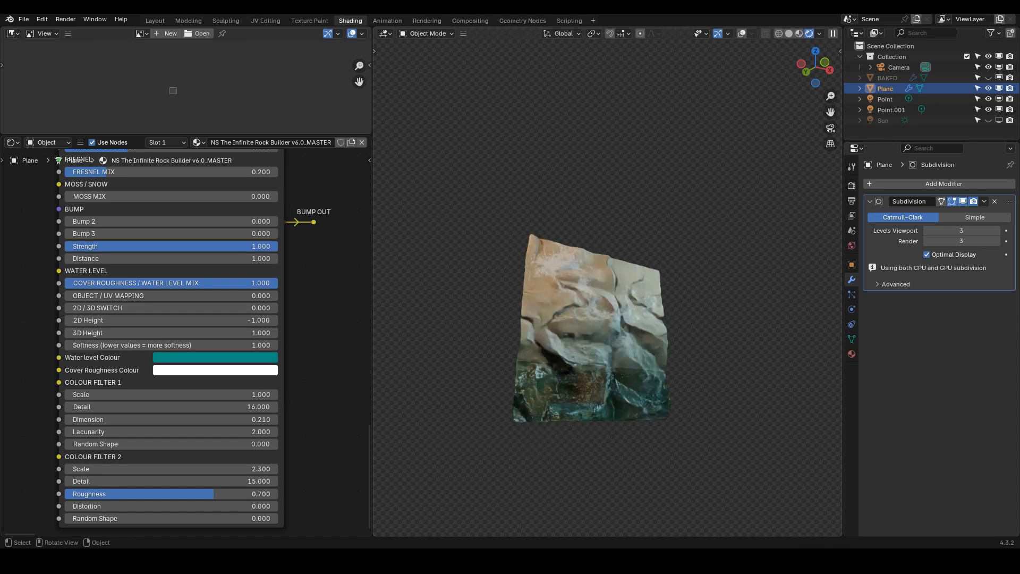
{"action": "key", "text": "shift+a"}
{"action": "mouse_move", "coordinate": [552, 306]}
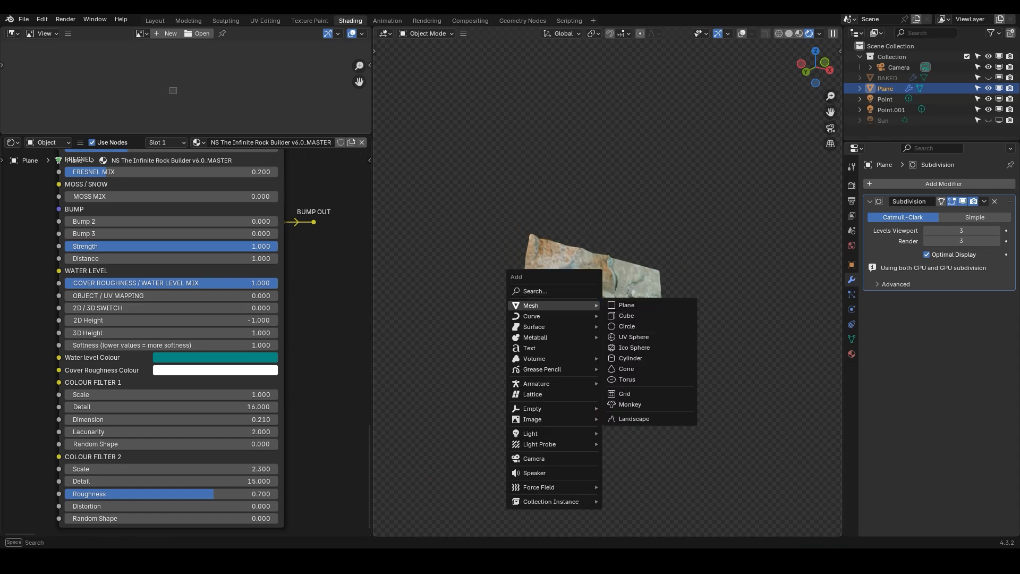
{"action": "left_click", "coordinate": [634, 347]}
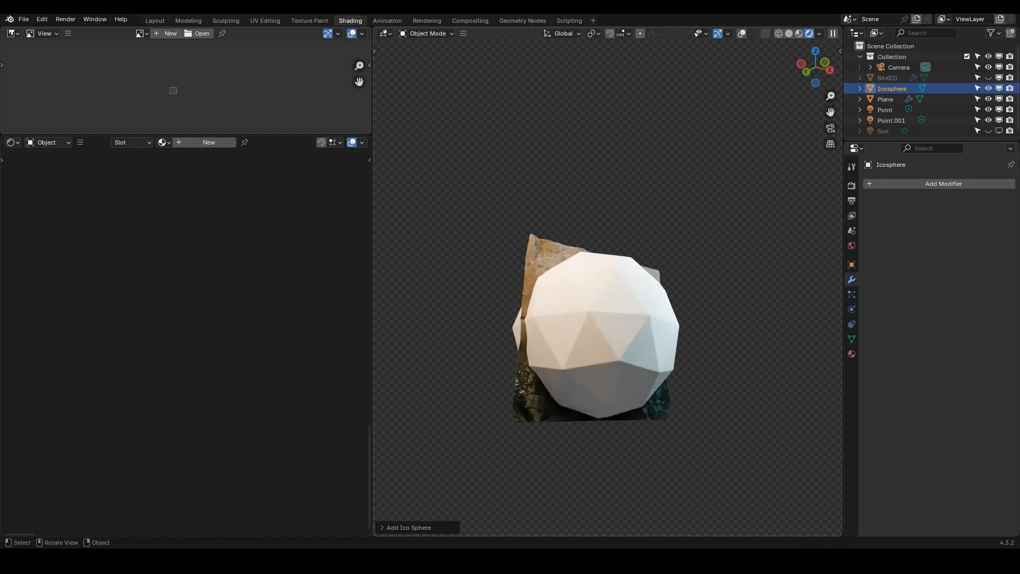
{"action": "key", "text": "g"}
{"action": "key", "text": "x"}
{"action": "key", "text": "Return"}
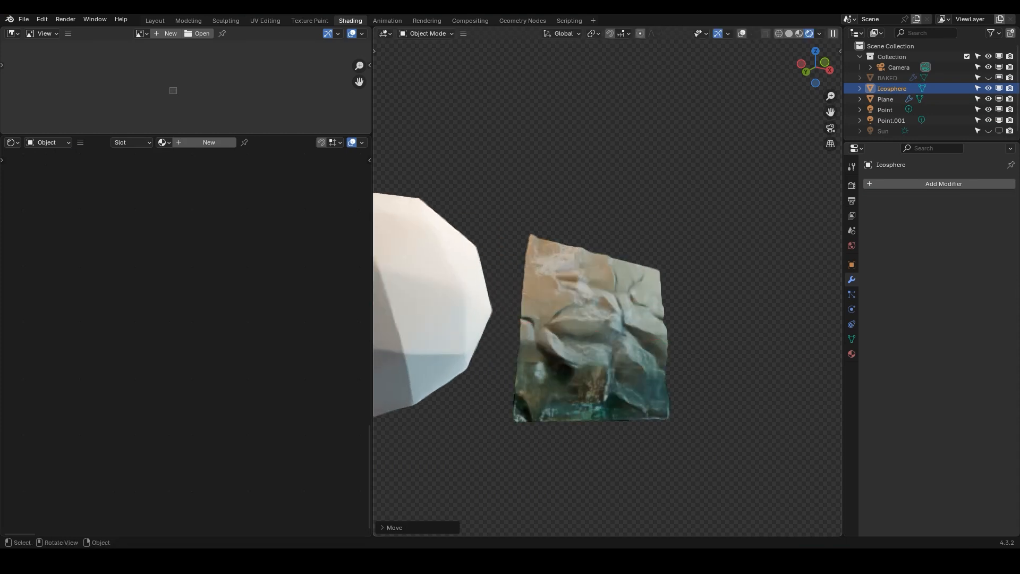
Link the plane's rock material to the ico sphere
{"action": "left_click", "coordinate": [598, 293], "text": "shift"}
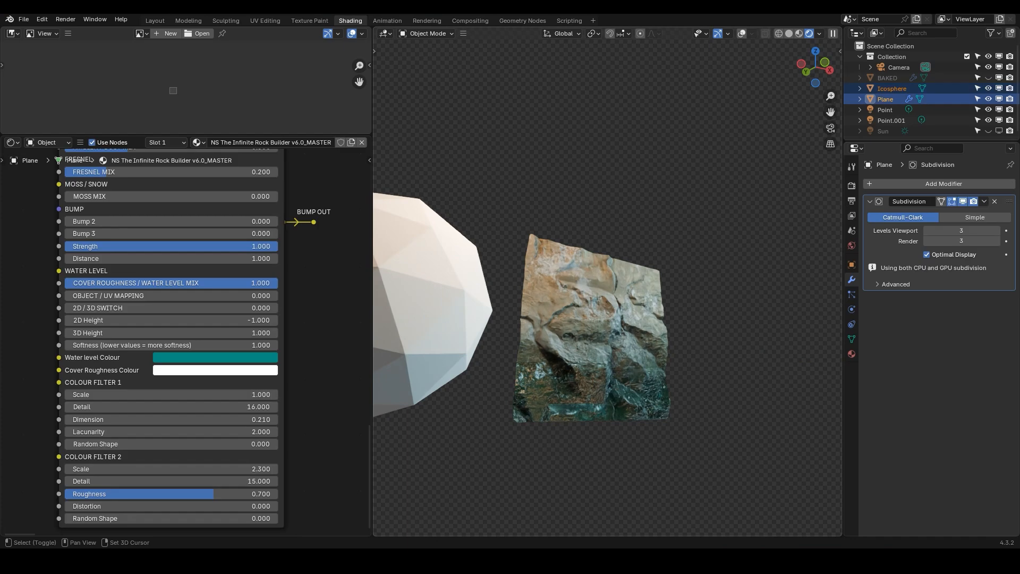
{"action": "key", "text": "q"}
{"action": "left_click", "coordinate": [507, 323]}
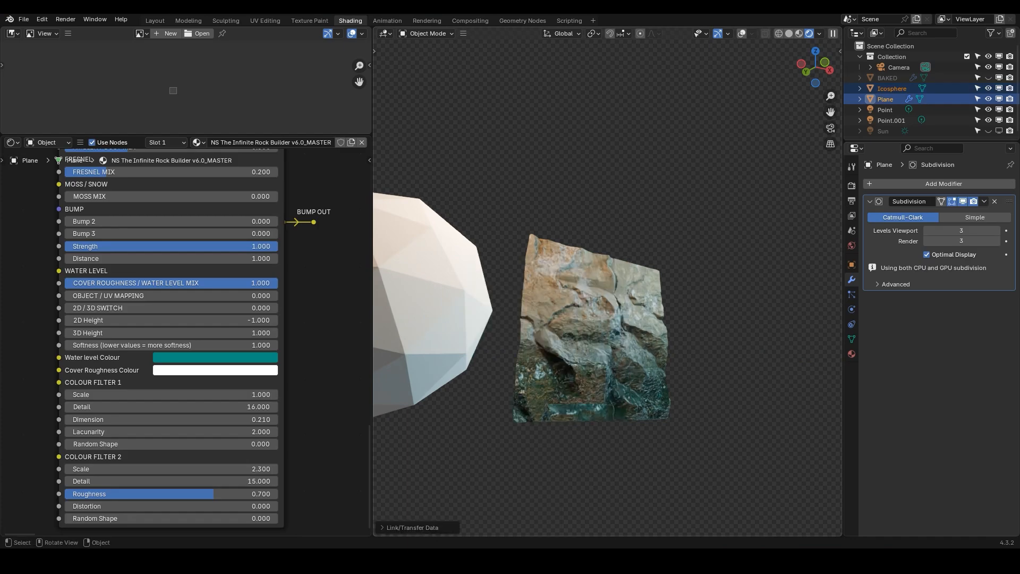
{"action": "left_click", "coordinate": [442, 298]}
{"action": "middle_click_drag", "start_coordinate": [442, 299], "coordinate": [522, 290]}
Set the 2D / 3D Switch to 1, then set 3D Height to about 2.17 and the switch back to 0
{"action": "scroll", "coordinate": [425, 290], "scroll_direction": "down", "scroll_amount": 2}
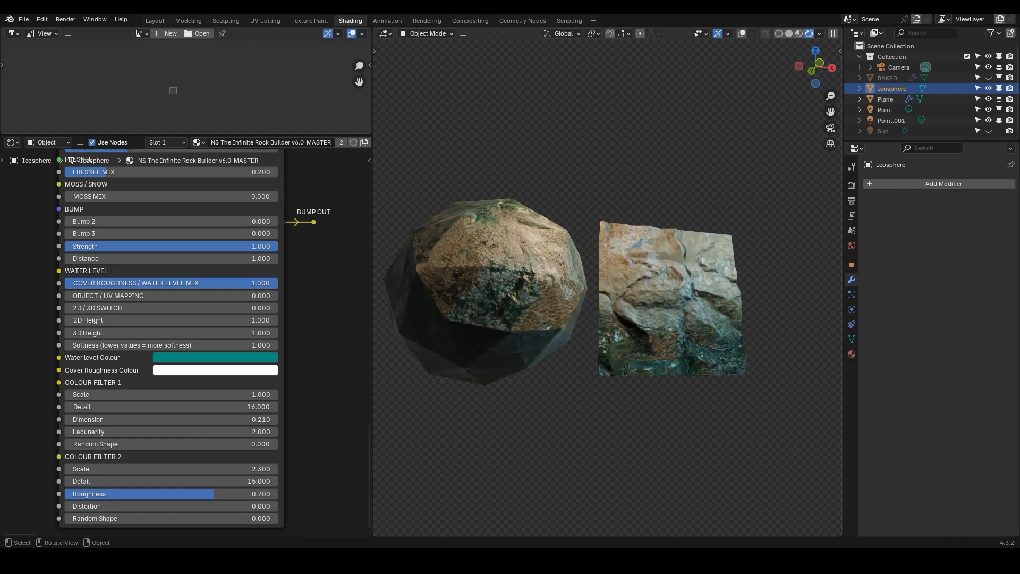
{"action": "middle_click_drag", "start_coordinate": [223, 321], "coordinate": [213, 298]}
{"action": "left_click_drag", "start_coordinate": [128, 286], "coordinate": [340, 286]}
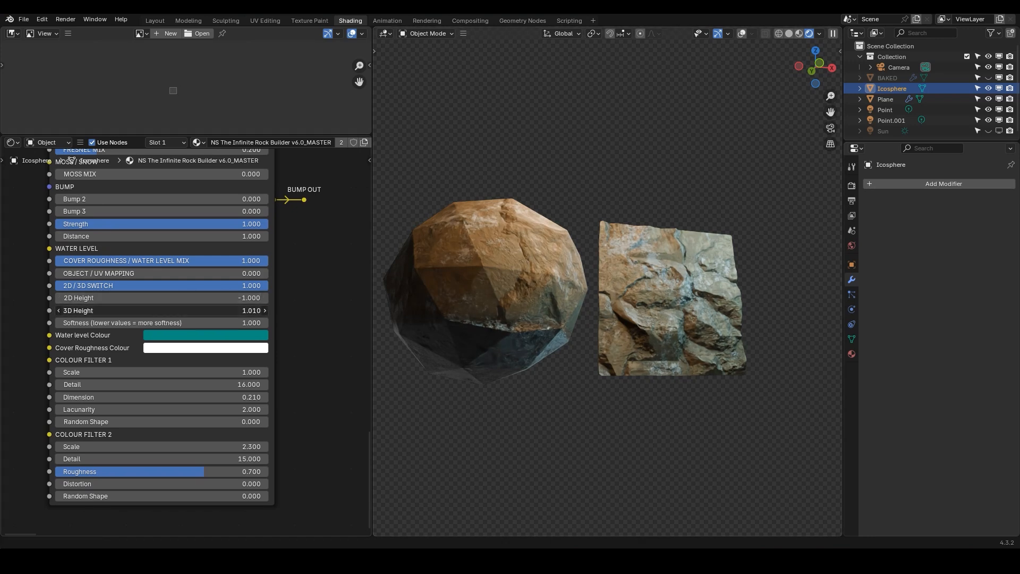
{"action": "left_click_drag", "start_coordinate": [162, 311], "coordinate": [49, 286]}
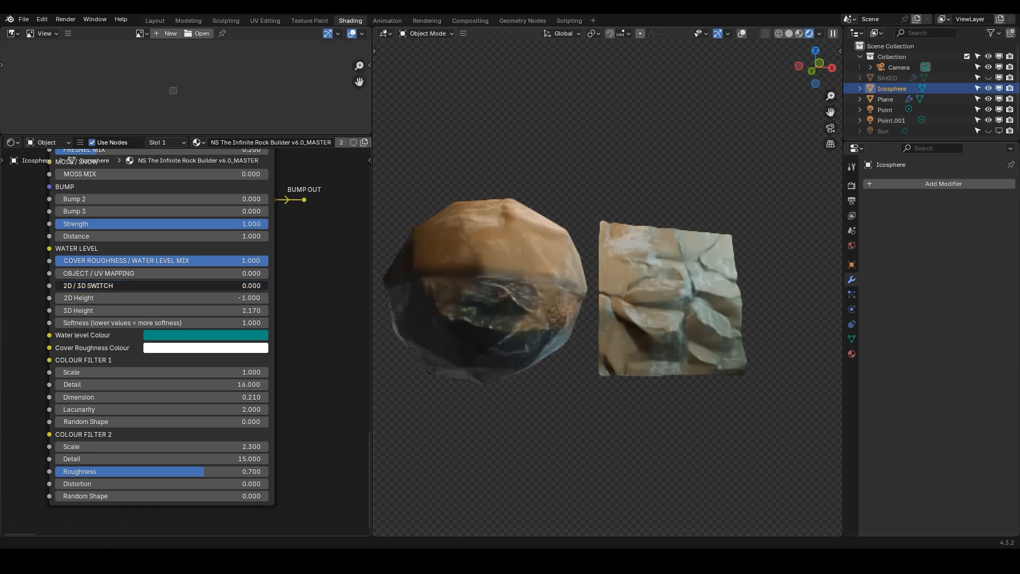
Delete the ico sphere
{"action": "key", "text": "x"}
{"action": "left_click", "coordinate": [469, 278]}
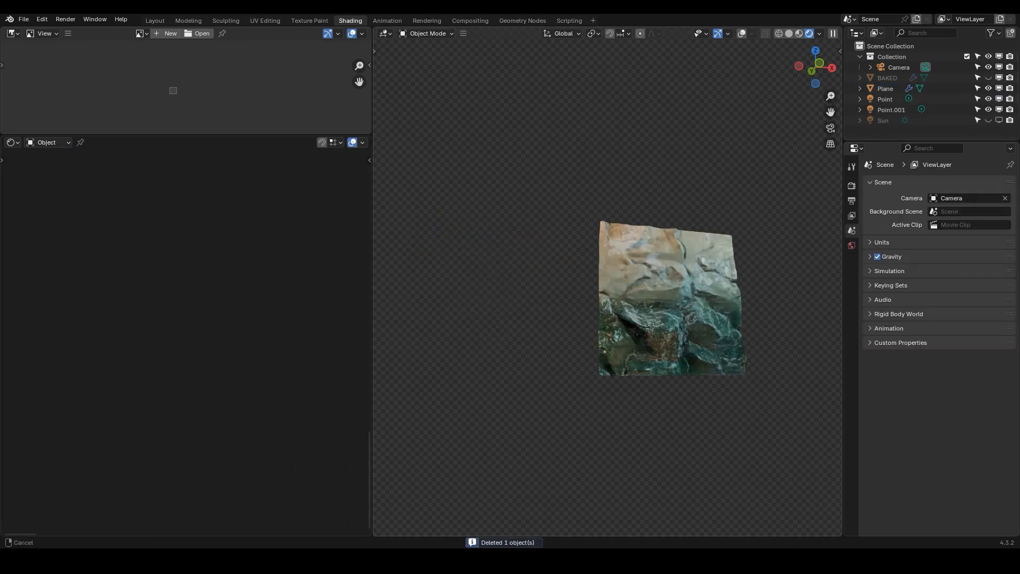
Select the plane and set 2D Height to about -1.09
{"action": "middle_click_drag", "start_coordinate": [627, 297], "coordinate": [518, 274], "text": "shift"}
{"action": "scroll", "coordinate": [531, 282], "scroll_direction": "up", "scroll_amount": 2}
{"action": "left_click", "coordinate": [531, 282]}
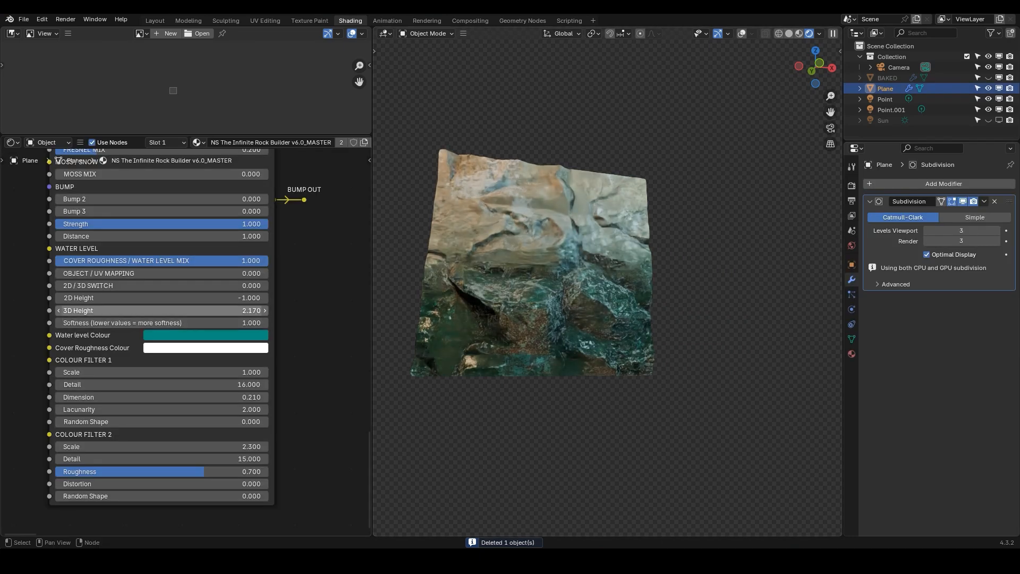
{"action": "mouse_move", "coordinate": [161, 299]}
{"action": "left_mouse_down"}
{"action": "mouse_move", "coordinate": [175, 298]}
{"action": "mouse_move", "coordinate": [156, 298]}
{"action": "left_mouse_up"}
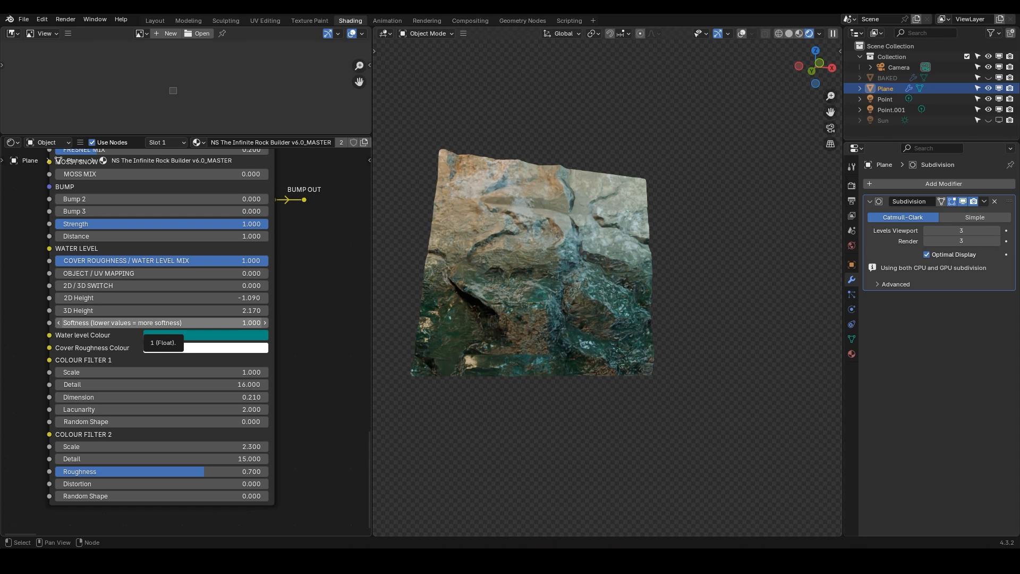
Set the water level Softness to 0.8, trying values of 3 and 0.5 first
{"action": "left_click", "coordinate": [154, 323]}
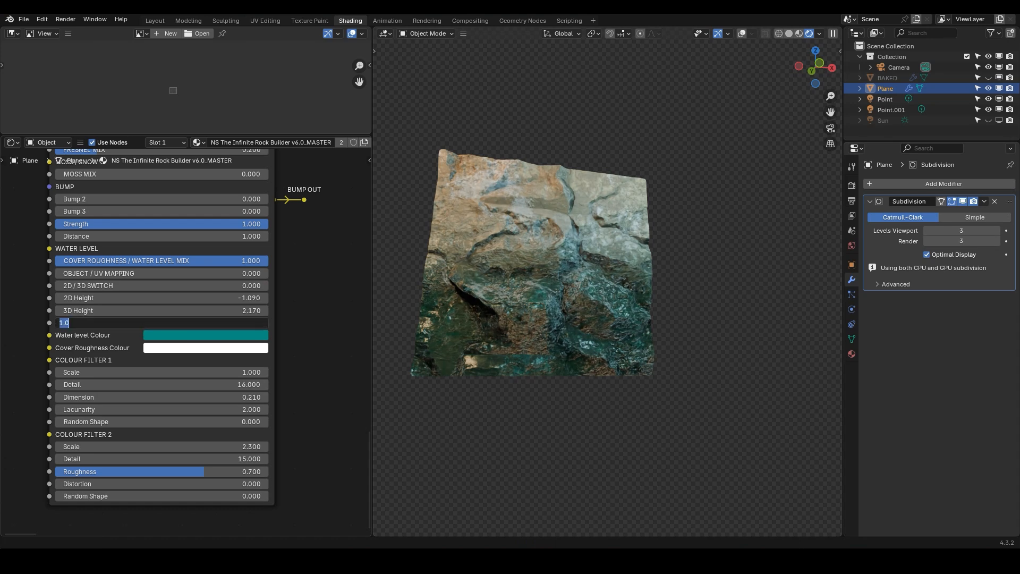
{"action": "type", "text": "3"}
{"action": "key", "text": "Return"}
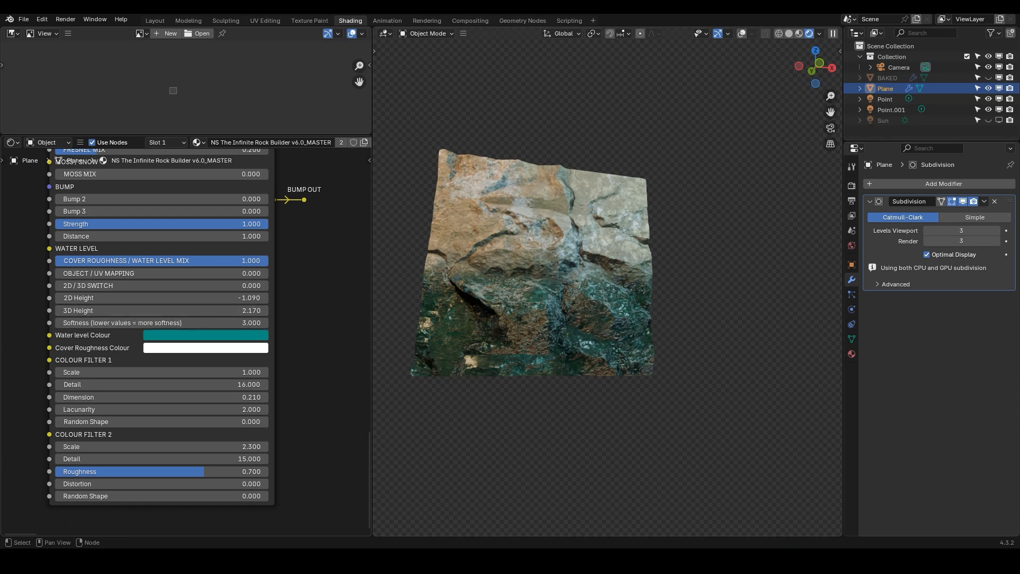
{"action": "left_click", "coordinate": [161, 323]}
{"action": "type", "text": "0.5"}
{"action": "key", "text": "Return"}
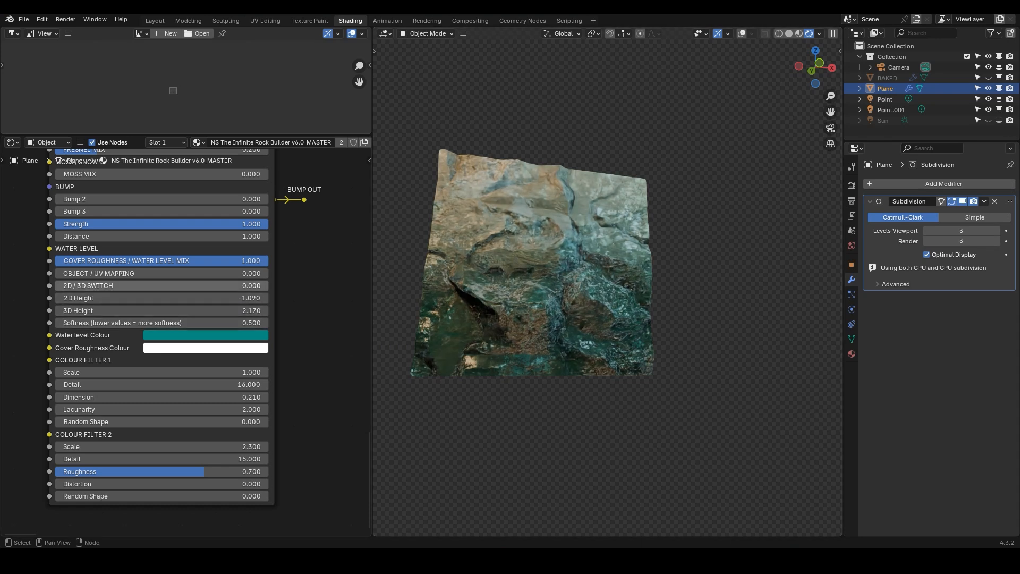
{"action": "left_click", "coordinate": [162, 323]}
{"action": "type", "text": ".8"}
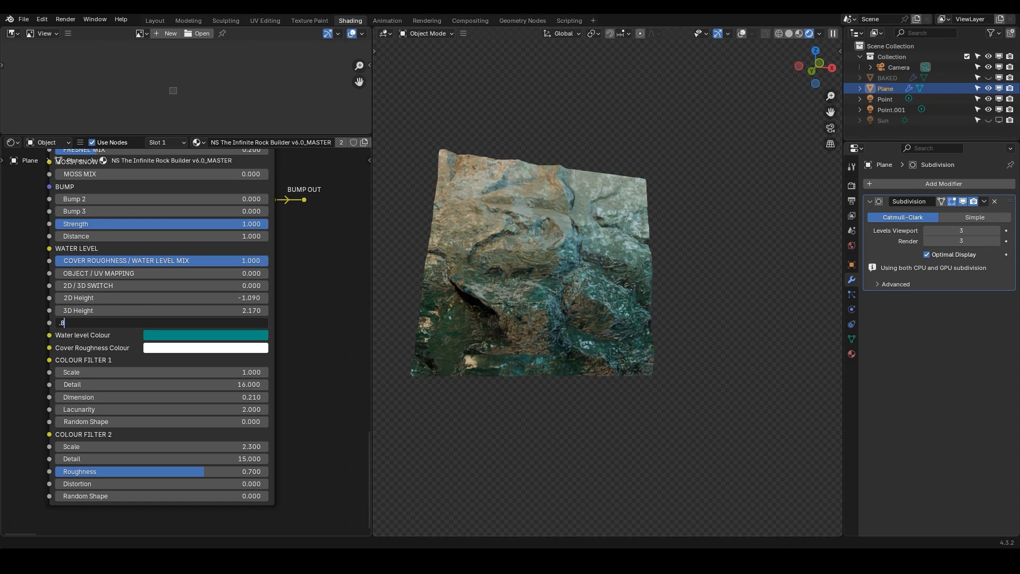
{"action": "key", "text": "Return"}
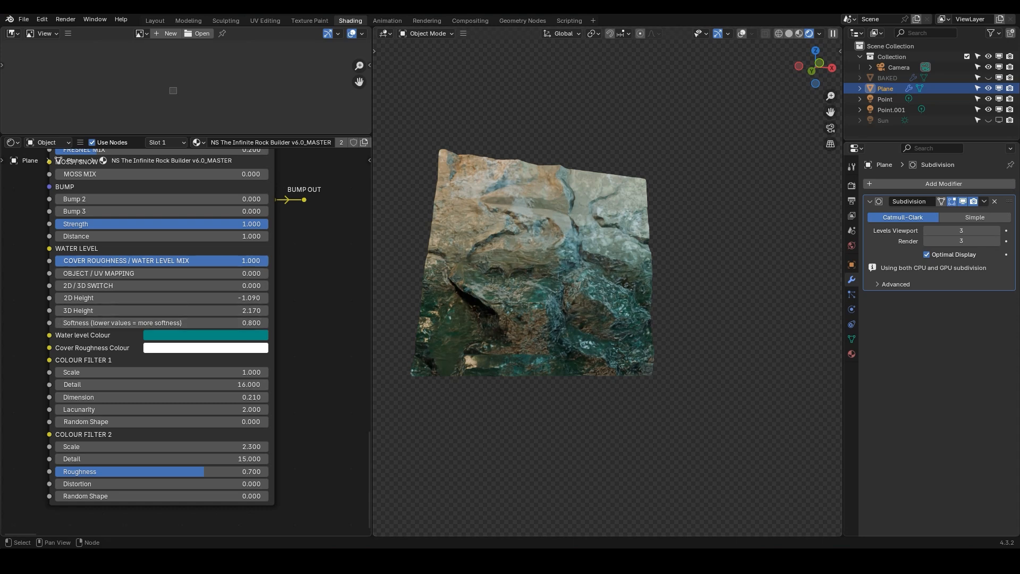
Set Cover Roughness / Water Level Mix to 0
{"action": "double_click", "coordinate": [160, 261]}
{"action": "type", "text": "0"}
{"action": "key", "text": "Return"}
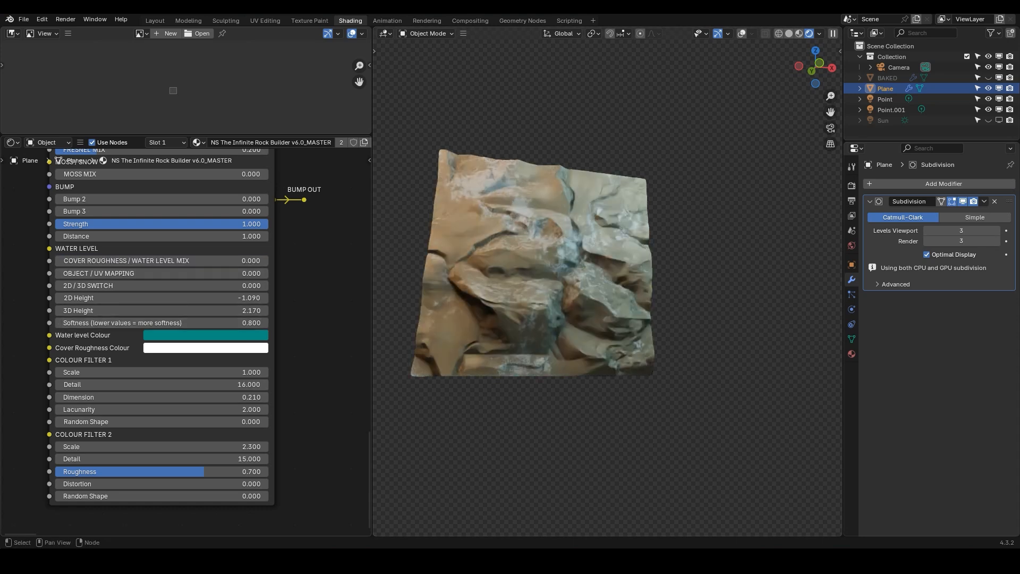
Preview the Colour 1 color ramp output on the plane in the viewport
{"action": "scroll", "coordinate": [143, 358], "scroll_direction": "down", "scroll_amount": 4}
{"action": "middle_click_drag", "start_coordinate": [215, 170], "coordinate": [162, 457]}
{"action": "scroll", "coordinate": [161, 279], "scroll_direction": "up", "scroll_amount": 11}
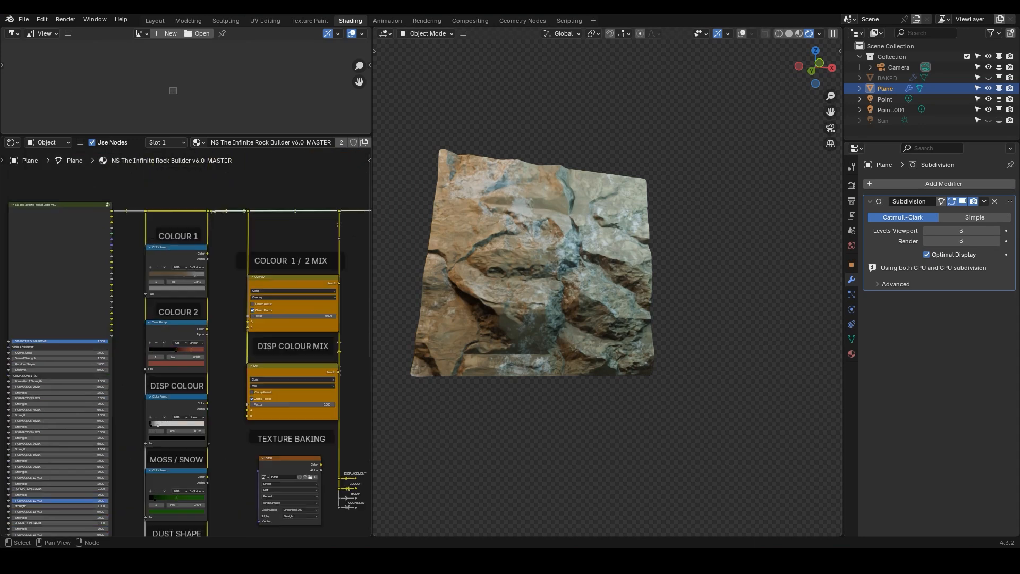
{"action": "left_click", "coordinate": [176, 228], "text": "ctrl+shift"}
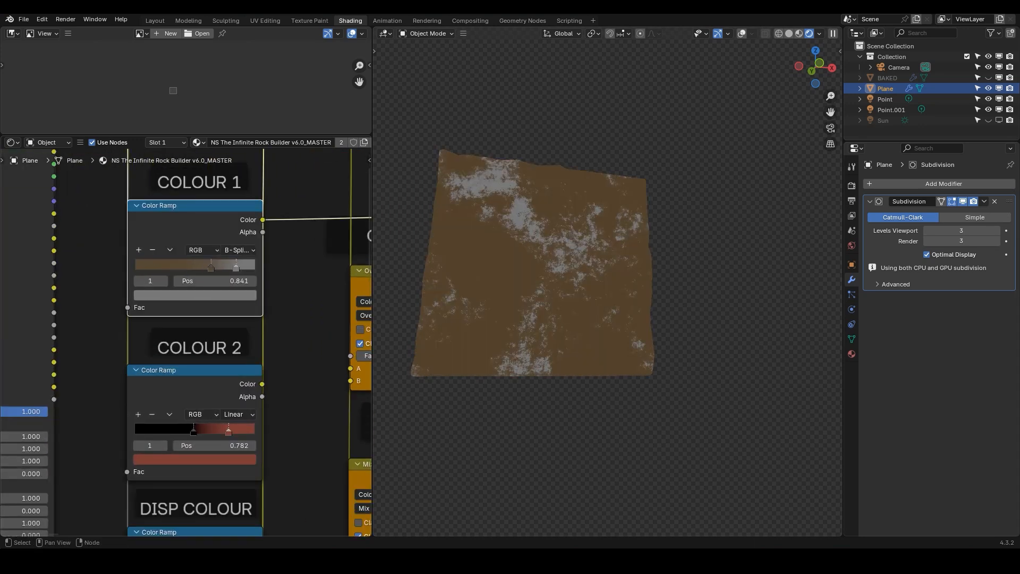
Try Colour Filter 1 Scale at 8 and a lower Dimension, then reset both to their defaults
{"action": "scroll", "coordinate": [175, 355], "scroll_direction": "down", "scroll_amount": 7}
{"action": "middle_click_drag", "start_coordinate": [159, 409], "coordinate": [214, 218]}
{"action": "middle_click_drag", "start_coordinate": [116, 462], "coordinate": [204, 226]}
{"action": "scroll", "coordinate": [204, 227], "scroll_direction": "up", "scroll_amount": 1}
{"action": "middle_click_drag", "start_coordinate": [190, 533], "coordinate": [188, 390]}
{"action": "scroll", "coordinate": [188, 391], "scroll_direction": "up", "scroll_amount": 9}
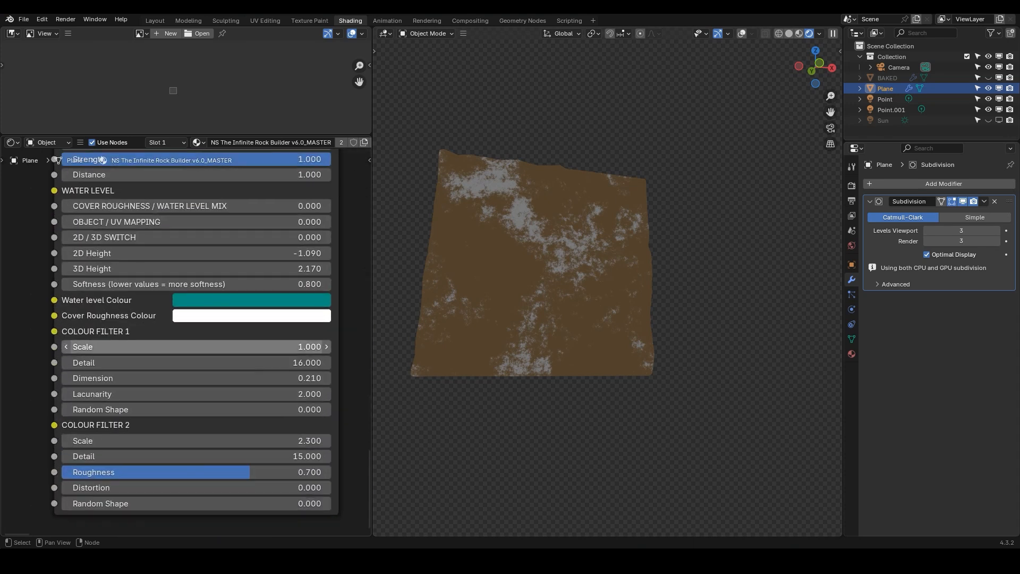
{"action": "left_click", "coordinate": [197, 346]}
{"action": "type", "text": "8"}
{"action": "key", "text": "Return"}
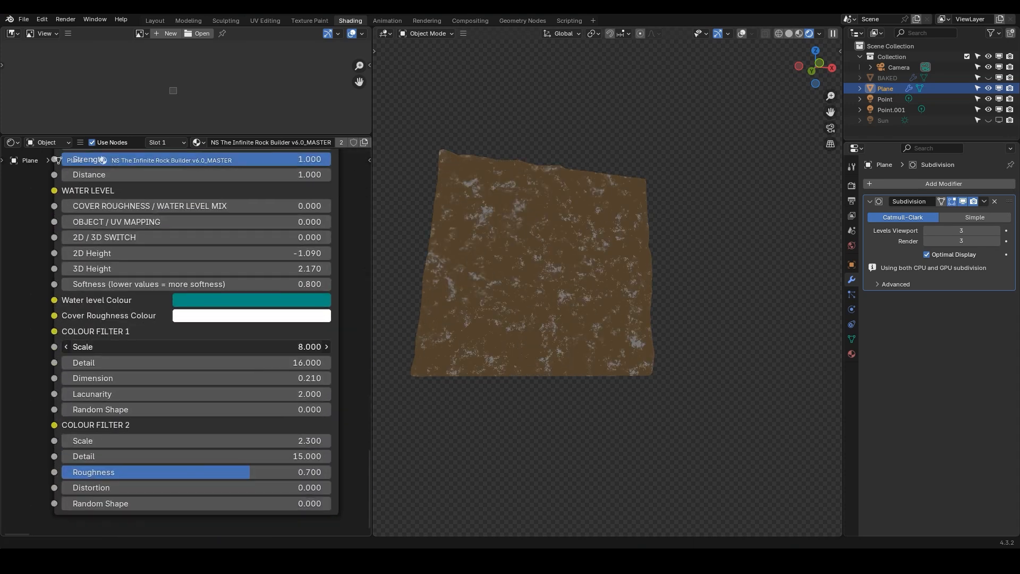
{"action": "right_click", "coordinate": [196, 347]}
{"action": "mouse_move", "coordinate": [196, 347]}
{"action": "left_mouse_down"}
{"action": "mouse_move", "coordinate": [197, 378]}
{"action": "mouse_move", "coordinate": [175, 378]}
{"action": "left_mouse_up"}
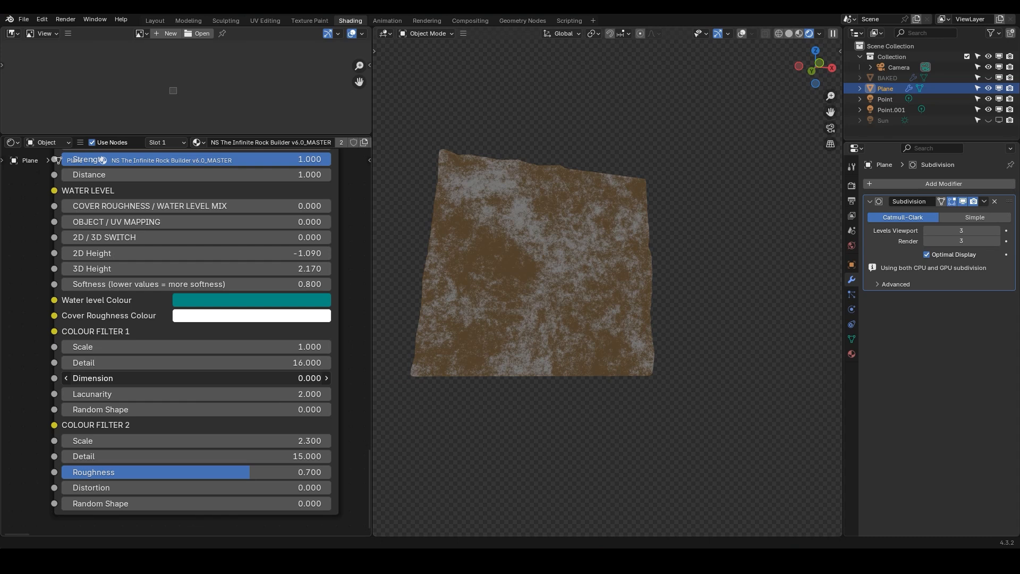
{"action": "right_click", "coordinate": [198, 378]}
Preview the Colour 2 color ramp output, then return to the full rock material preview
{"action": "scroll", "coordinate": [205, 382], "scroll_direction": "down", "scroll_amount": 2}
{"action": "scroll", "coordinate": [301, 244], "scroll_direction": "down", "scroll_amount": 2}
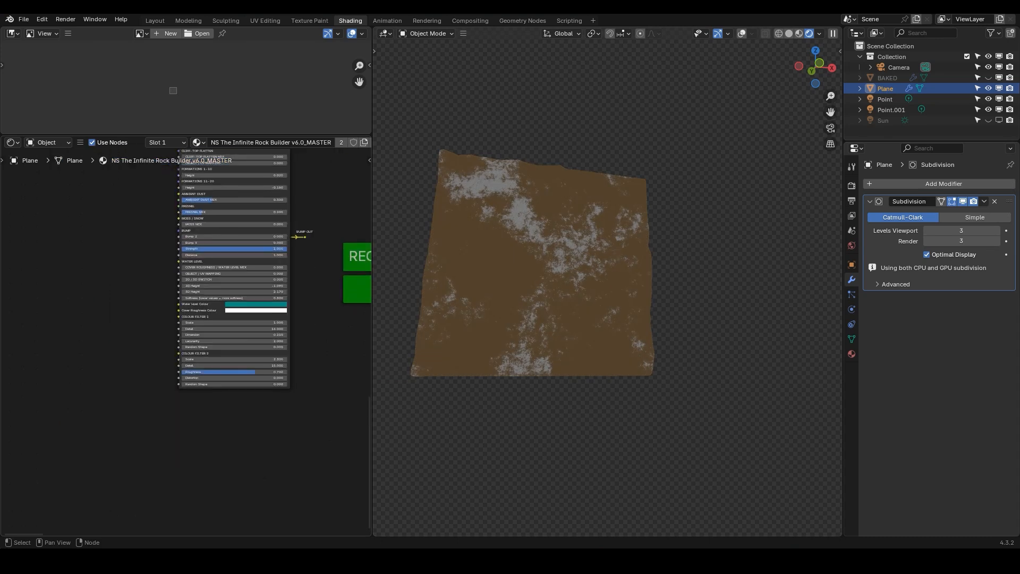
{"action": "middle_click_drag", "start_coordinate": [301, 244], "coordinate": [165, 517]}
{"action": "scroll", "coordinate": [165, 516], "scroll_direction": "up", "scroll_amount": 1}
{"action": "middle_click_drag", "start_coordinate": [223, 266], "coordinate": [250, 387]}
{"action": "left_click", "coordinate": [258, 225], "text": "ctrl+shift"}
{"action": "middle_click_drag", "start_coordinate": [121, 463], "coordinate": [235, 64]}
{"action": "scroll", "coordinate": [206, 375], "scroll_direction": "up", "scroll_amount": 8}
{"action": "left_click_drag", "start_coordinate": [212, 283], "coordinate": [220, 282]}
{"action": "mouse_move", "coordinate": [213, 369]}
{"action": "left_mouse_down"}
{"action": "mouse_move", "coordinate": [241, 369]}
{"action": "mouse_move", "coordinate": [215, 369]}
{"action": "left_mouse_up"}
{"action": "scroll", "coordinate": [227, 297], "scroll_direction": "down", "scroll_amount": 11}
{"action": "middle_click_drag", "start_coordinate": [234, 265], "coordinate": [129, 422]}
{"action": "middle_click_drag", "start_coordinate": [223, 234], "coordinate": [170, 154]}
{"action": "scroll", "coordinate": [224, 315], "scroll_direction": "up", "scroll_amount": 8}
{"action": "left_click", "coordinate": [222, 251], "text": "ctrl+shift"}
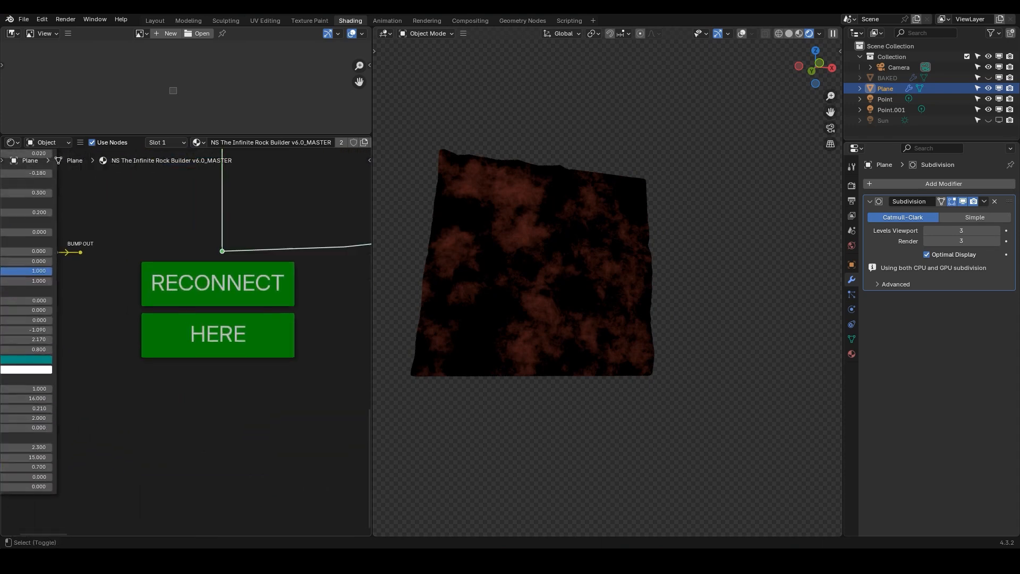
{"action": "middle_click_drag", "start_coordinate": [244, 208], "coordinate": [198, 425]}
{"action": "scroll", "coordinate": [231, 328], "scroll_direction": "down", "scroll_amount": 4}
{"action": "middle_click_drag", "start_coordinate": [225, 217], "coordinate": [172, 486]}
{"action": "middle_click_drag", "start_coordinate": [186, 297], "coordinate": [213, 378]}
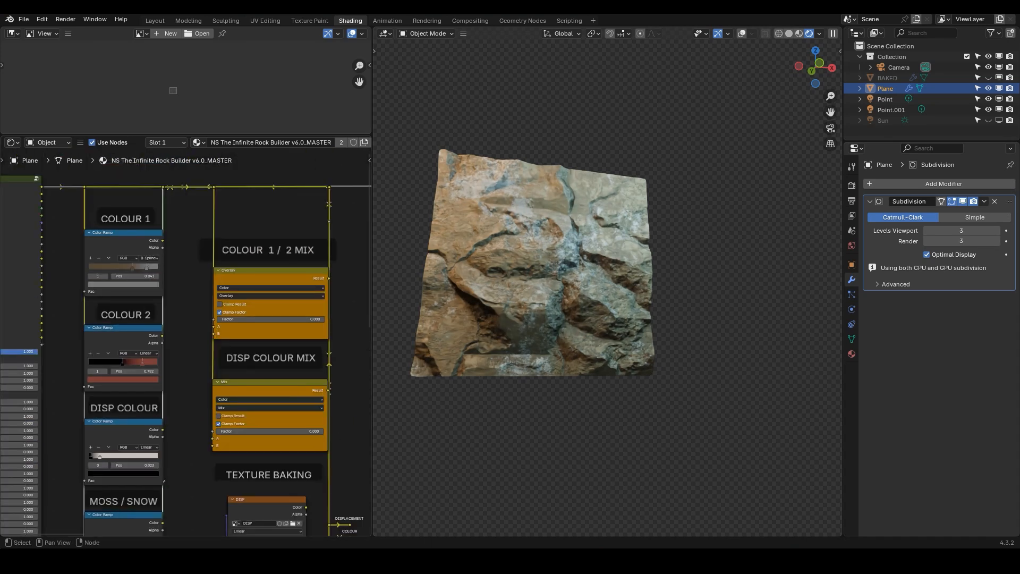
Set the Colour 1 / 2 Mix node to Soft Light blending with a factor of about 0.44
{"action": "scroll", "coordinate": [249, 321], "scroll_direction": "up", "scroll_amount": 3}
{"action": "left_click", "coordinate": [255, 274]}
{"action": "left_click", "coordinate": [229, 304]}
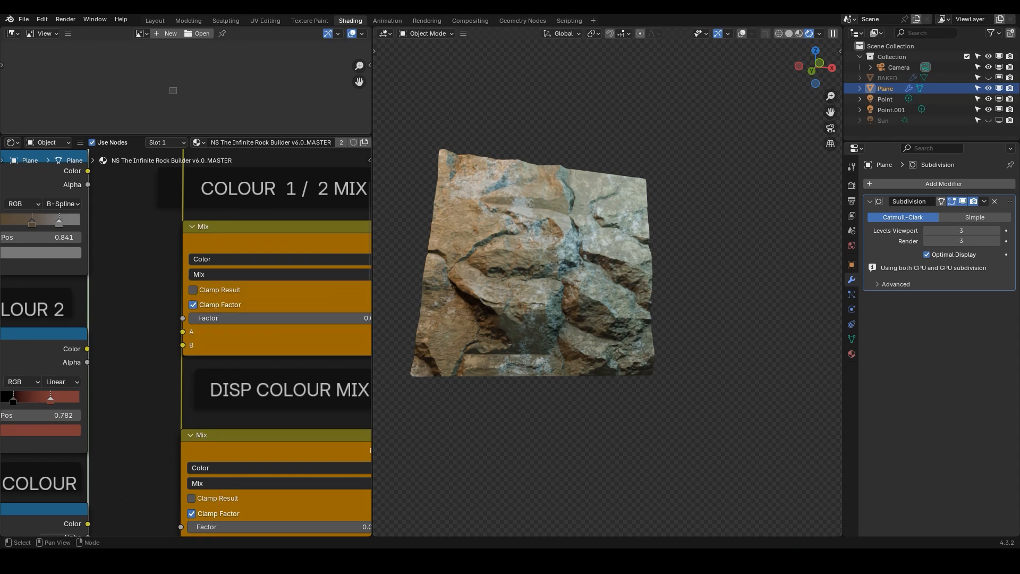
{"action": "scroll", "coordinate": [203, 344], "scroll_direction": "down", "scroll_amount": 2}
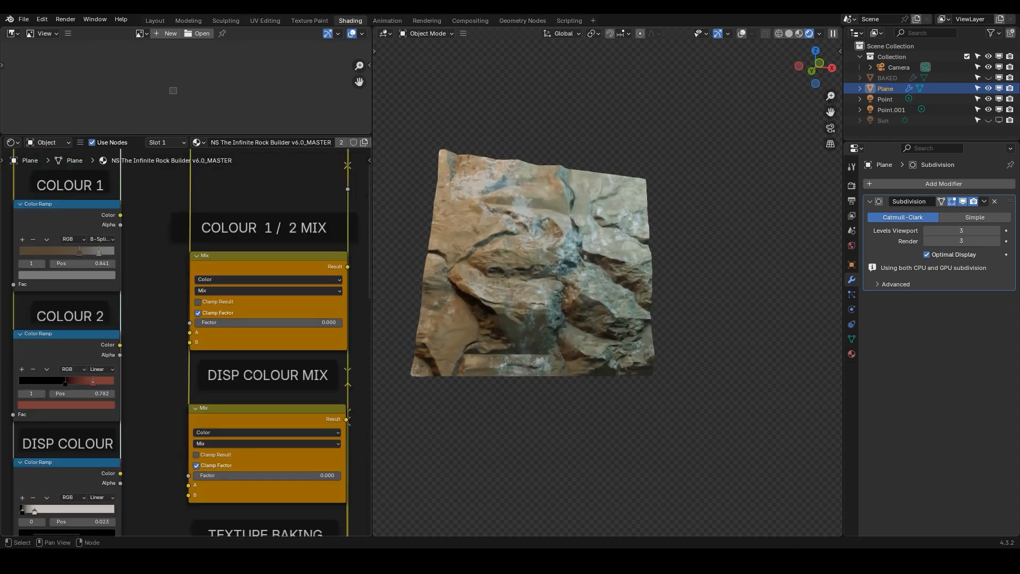
{"action": "left_click_drag", "start_coordinate": [239, 322], "coordinate": [348, 322]}
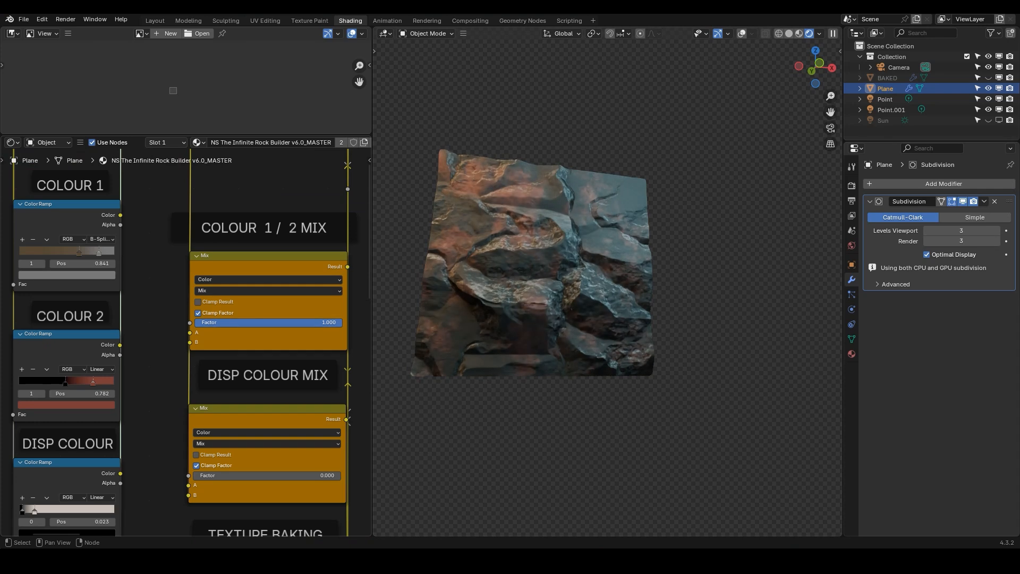
{"action": "left_click", "coordinate": [269, 290]}
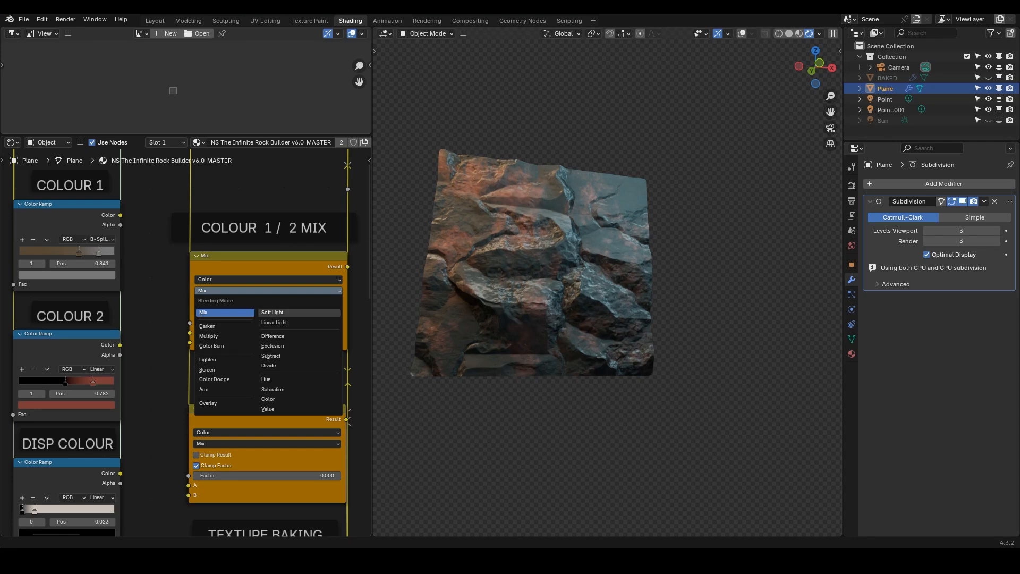
{"action": "left_click", "coordinate": [272, 313]}
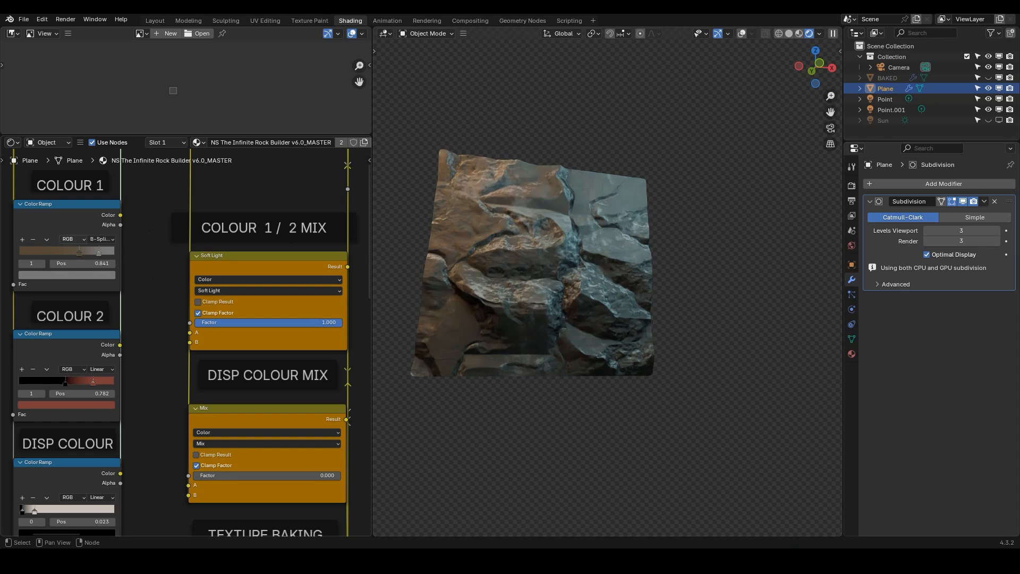
{"action": "left_click_drag", "start_coordinate": [341, 322], "coordinate": [288, 322]}
Preview the Disp Colour color ramp output in the viewport
{"action": "scroll", "coordinate": [271, 337], "scroll_direction": "down", "scroll_amount": 4}
{"action": "mouse_move", "coordinate": [271, 337]}
{"action": "middle_mouse_down"}
{"action": "mouse_move", "coordinate": [277, 245]}
{"action": "mouse_move", "coordinate": [255, 209]}
{"action": "middle_mouse_up"}
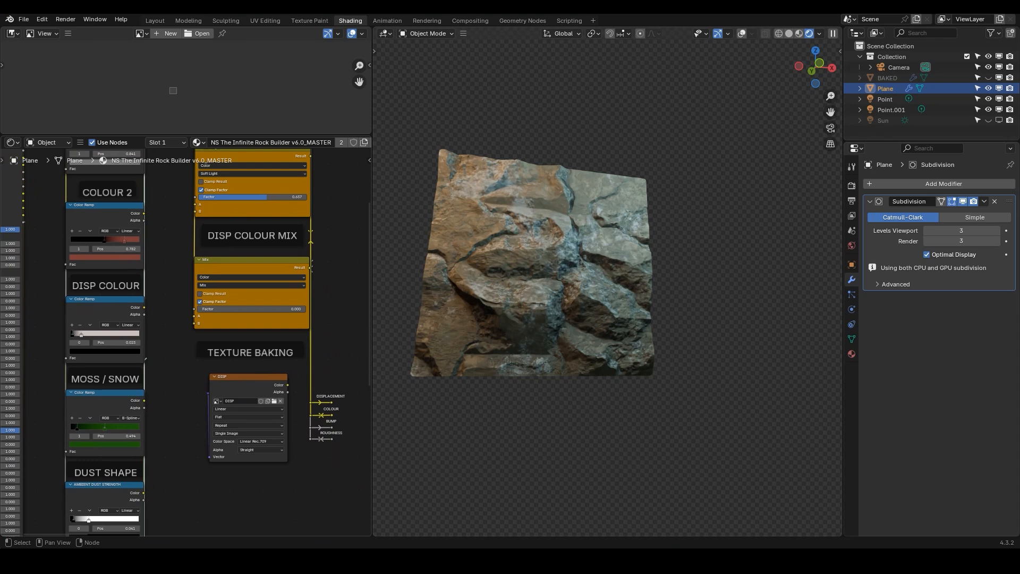
{"action": "left_click", "coordinate": [249, 266]}
{"action": "middle_click_drag", "start_coordinate": [114, 313], "coordinate": [227, 306]}
{"action": "left_click", "coordinate": [152, 262]}
{"action": "scroll", "coordinate": [163, 278], "scroll_direction": "up", "scroll_amount": 3}
{"action": "scroll", "coordinate": [159, 277], "scroll_direction": "down", "scroll_amount": 2}
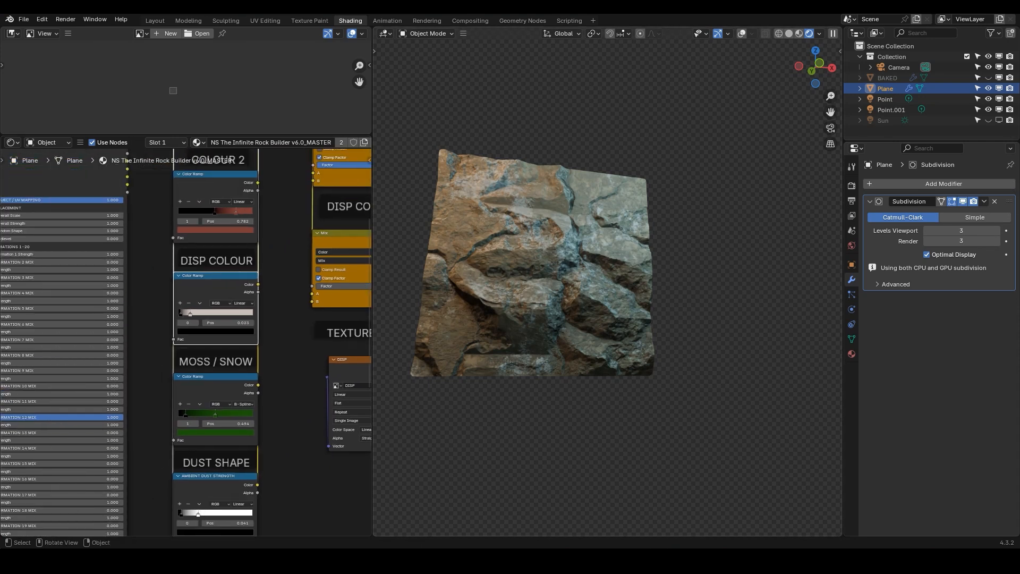
{"action": "scroll", "coordinate": [229, 338], "scroll_direction": "up", "scroll_amount": 2}
{"action": "middle_click_drag", "start_coordinate": [228, 338], "coordinate": [228, 337]}
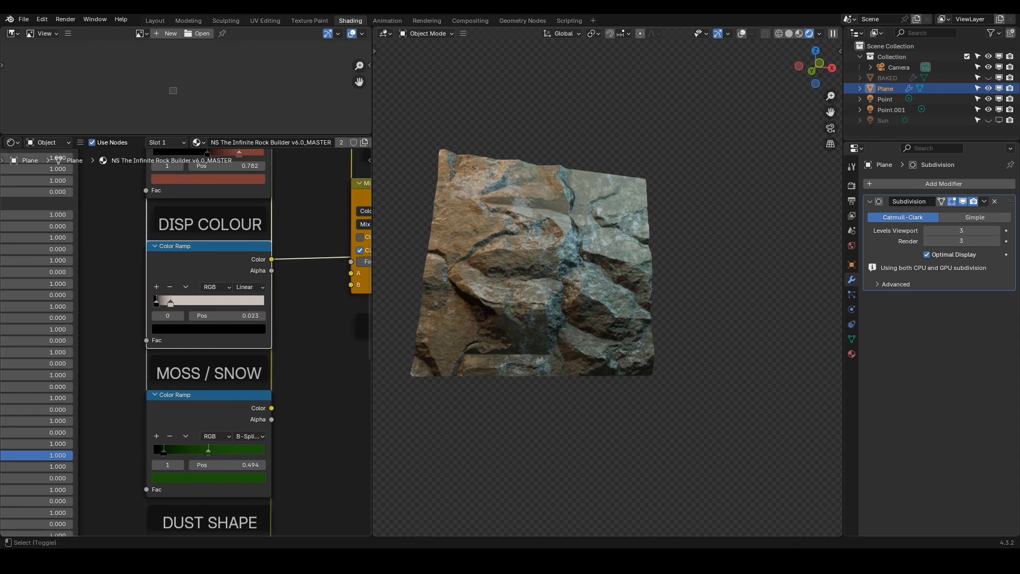
{"action": "left_click", "coordinate": [212, 268], "text": "ctrl+shift"}
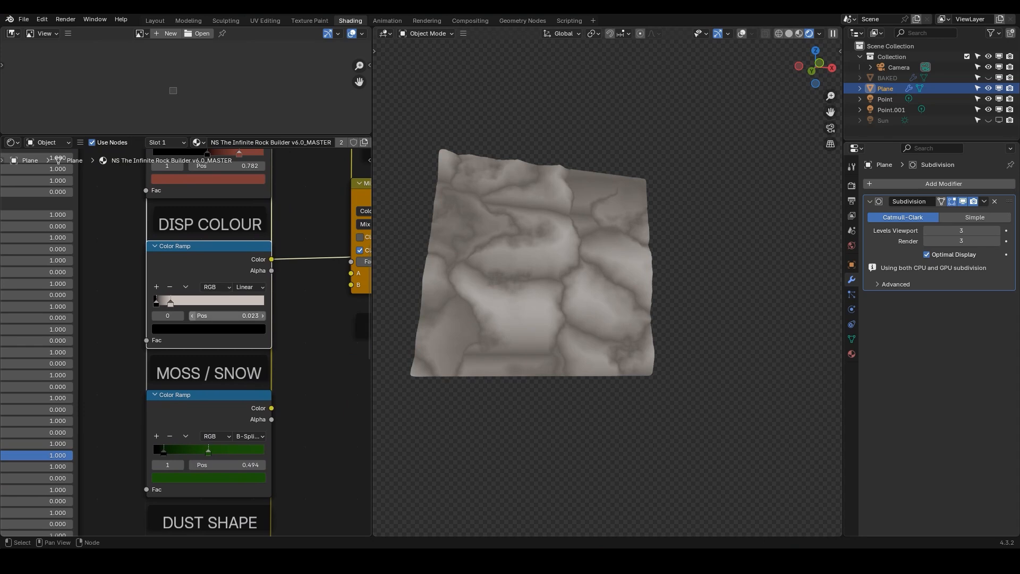
Recolour the Disp Colour ramp's light stop to a tan brown
{"action": "left_click", "coordinate": [170, 303]}
{"action": "left_click", "coordinate": [208, 329]}
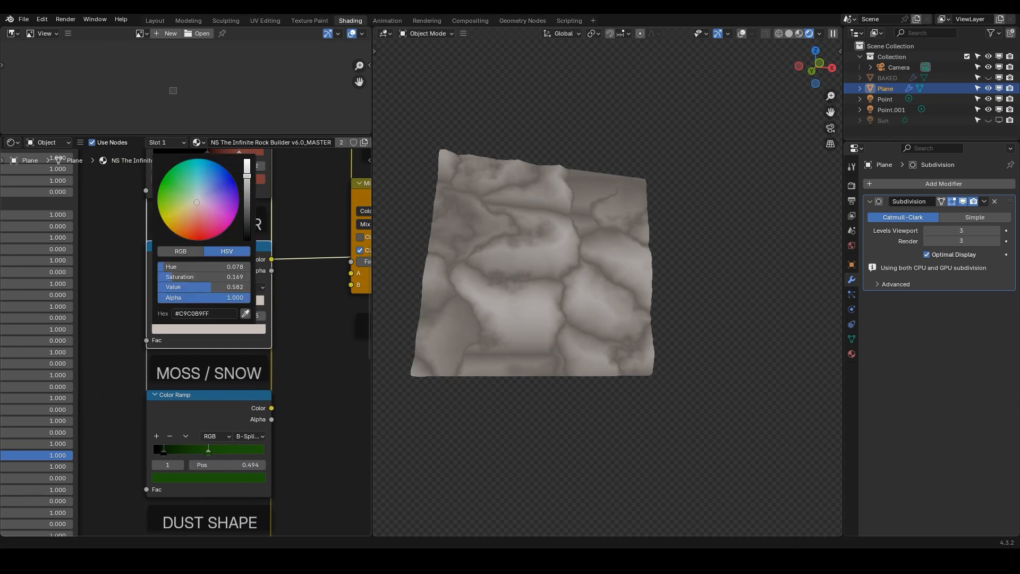
{"action": "left_click", "coordinate": [247, 201]}
{"action": "left_click", "coordinate": [214, 194]}
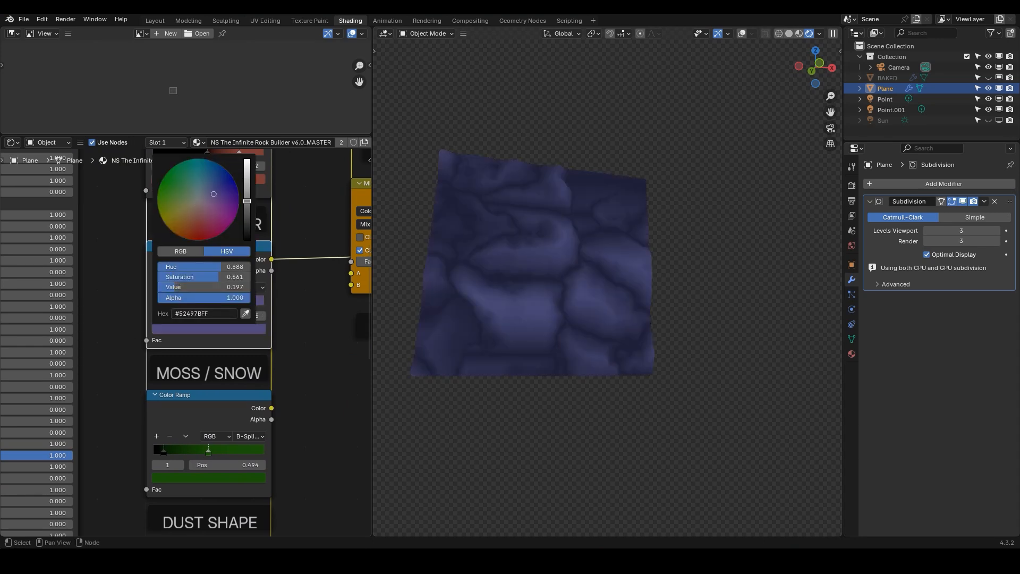
{"action": "left_click_drag", "start_coordinate": [214, 194], "coordinate": [192, 208]}
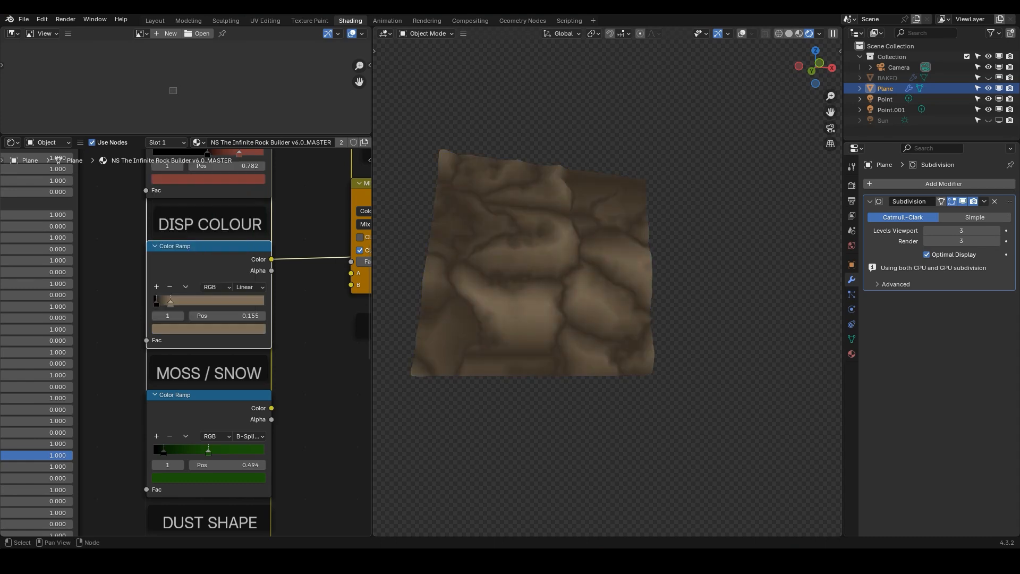
Set the Disp Colour ramp's dark stop to a dark green
{"action": "left_click", "coordinate": [157, 304]}
{"action": "left_click", "coordinate": [172, 329]}
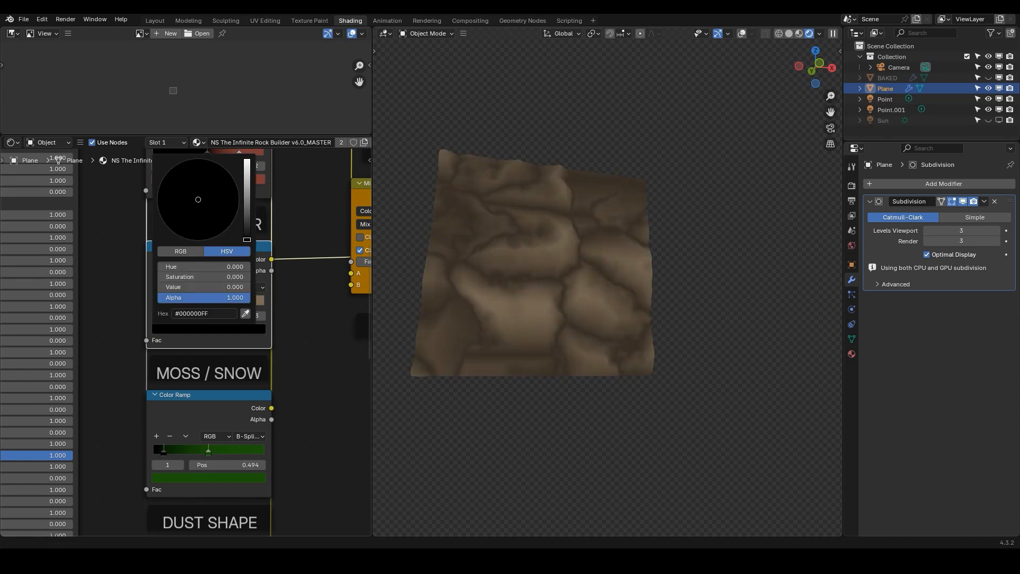
{"action": "left_click", "coordinate": [186, 329]}
{"action": "left_click_drag", "start_coordinate": [247, 239], "coordinate": [247, 194]}
{"action": "left_click_drag", "start_coordinate": [173, 185], "coordinate": [163, 180]}
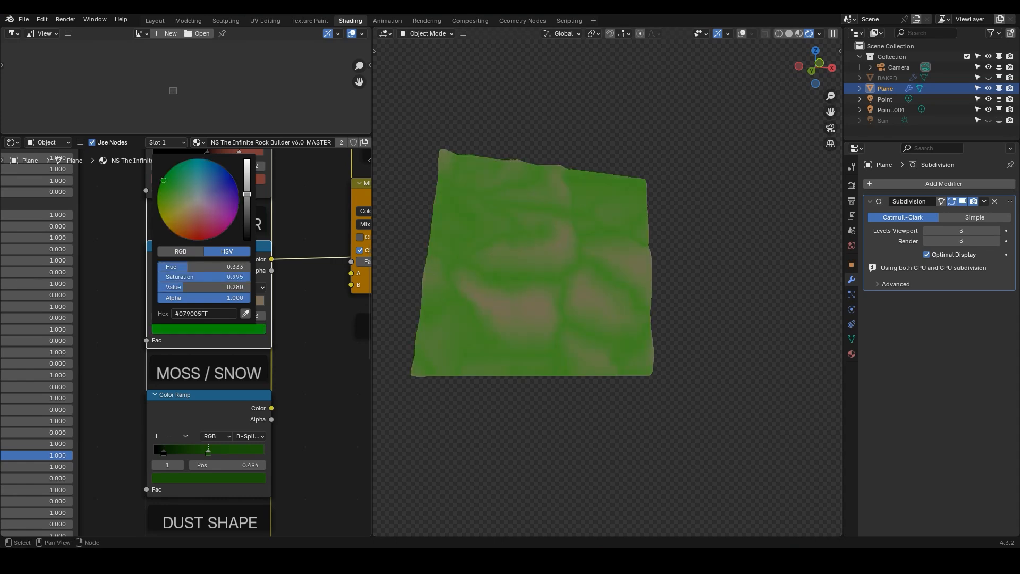
{"action": "left_click_drag", "start_coordinate": [247, 194], "coordinate": [247, 221]}
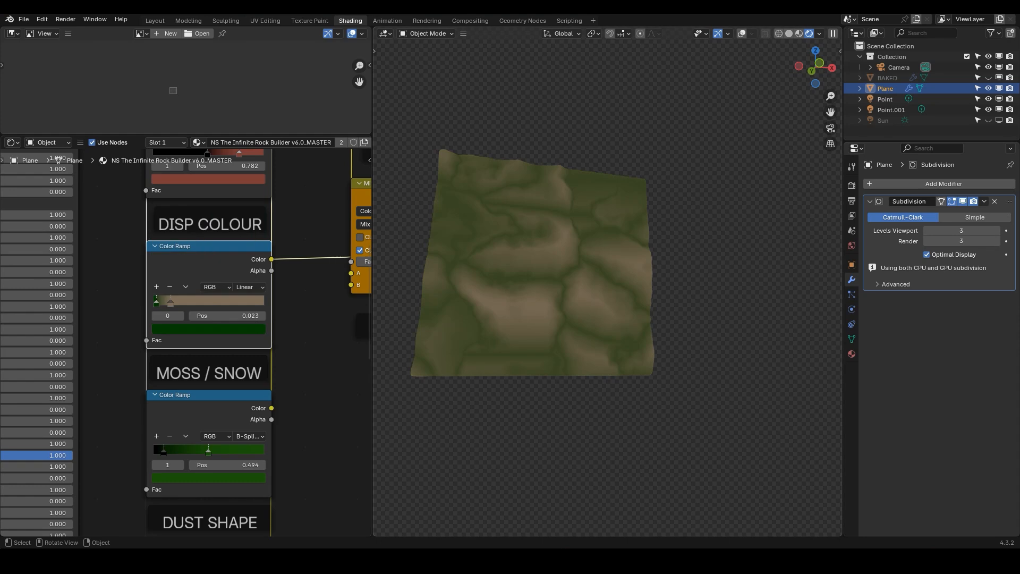
Return the viewport preview to the full rock material
{"action": "scroll", "coordinate": [231, 308], "scroll_direction": "down", "scroll_amount": 5}
{"action": "middle_click_drag", "start_coordinate": [231, 308], "coordinate": [105, 341]}
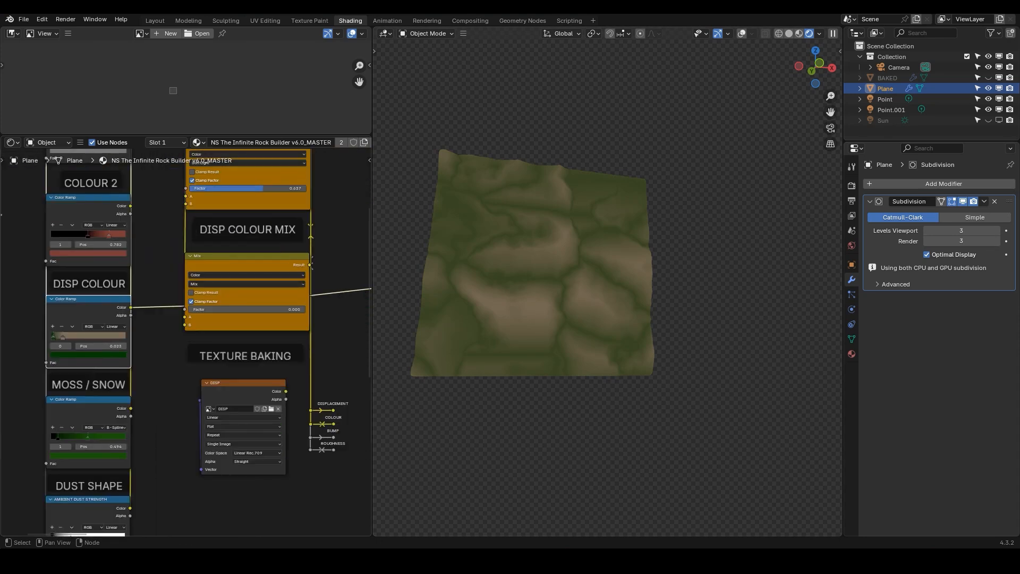
{"action": "middle_click_drag", "start_coordinate": [175, 467], "coordinate": [210, 136]}
{"action": "left_click", "coordinate": [165, 357], "text": "ctrl+shift"}
{"action": "middle_click_drag", "start_coordinate": [166, 340], "coordinate": [152, 529]}
{"action": "middle_click_drag", "start_coordinate": [239, 340], "coordinate": [218, 380]}
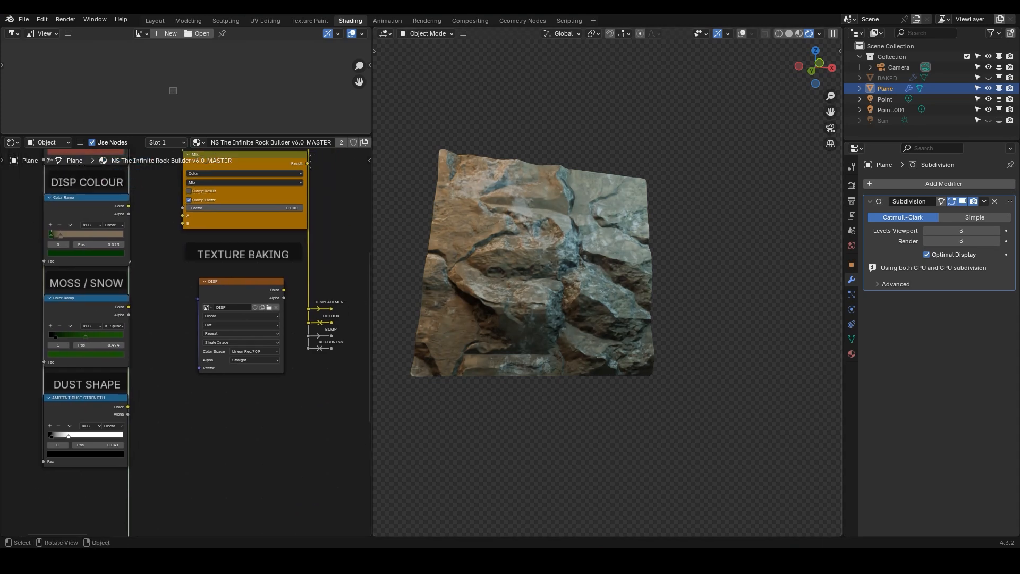
Preview the Disp Colour, Colour 1 and Colour 2 ramp outputs in turn, saving the file along the way
{"action": "left_click", "coordinate": [86, 210], "text": "ctrl+shift"}
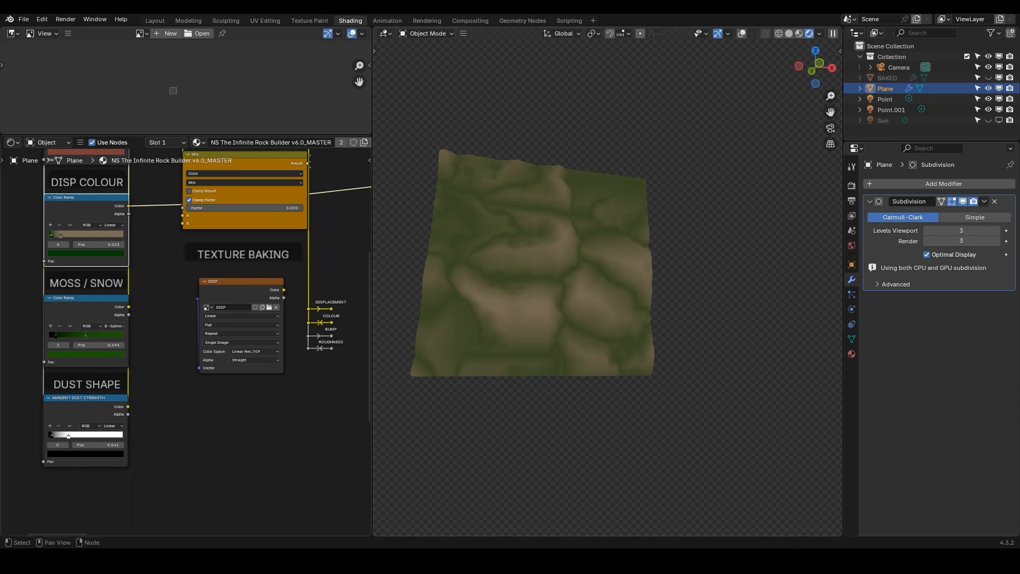
{"action": "middle_click_drag", "start_coordinate": [154, 223], "coordinate": [173, 405]}
{"action": "left_click", "coordinate": [103, 292], "text": "ctrl+shift"}
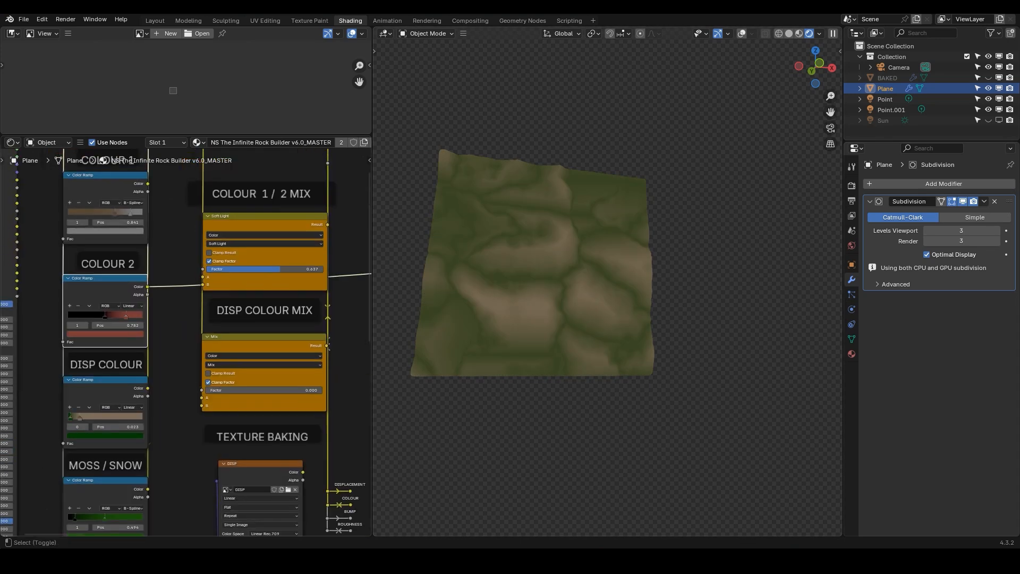
{"action": "left_click", "coordinate": [102, 188], "text": "ctrl+shift"}
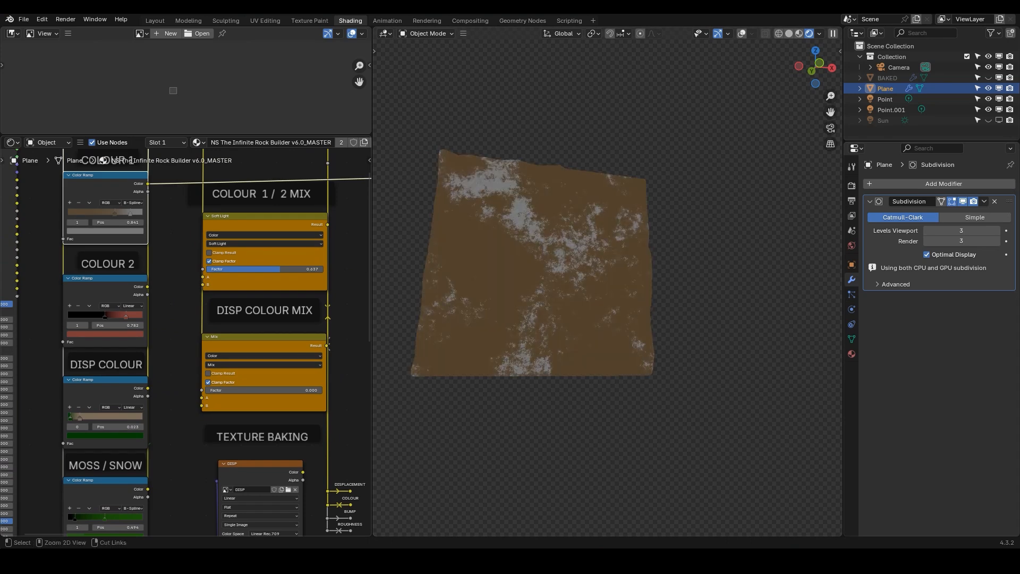
{"action": "key", "text": "ctrl+s"}
{"action": "left_click", "coordinate": [103, 290], "text": "ctrl+shift"}
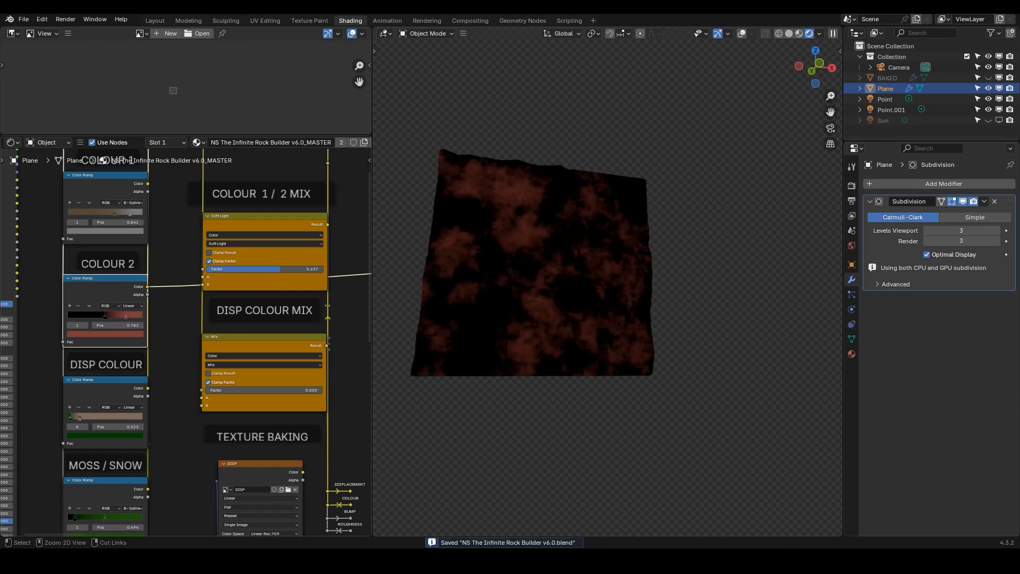
Preview the Disp Colour ramp output, then reconnect the material output to restore the full rock shading
{"action": "left_click", "coordinate": [103, 393], "text": "ctrl+shift"}
{"action": "scroll", "coordinate": [166, 409], "scroll_direction": "down", "scroll_amount": 4}
{"action": "middle_click_drag", "start_coordinate": [166, 409], "coordinate": [167, 158]}
{"action": "left_click", "coordinate": [154, 418], "text": "ctrl+shift"}
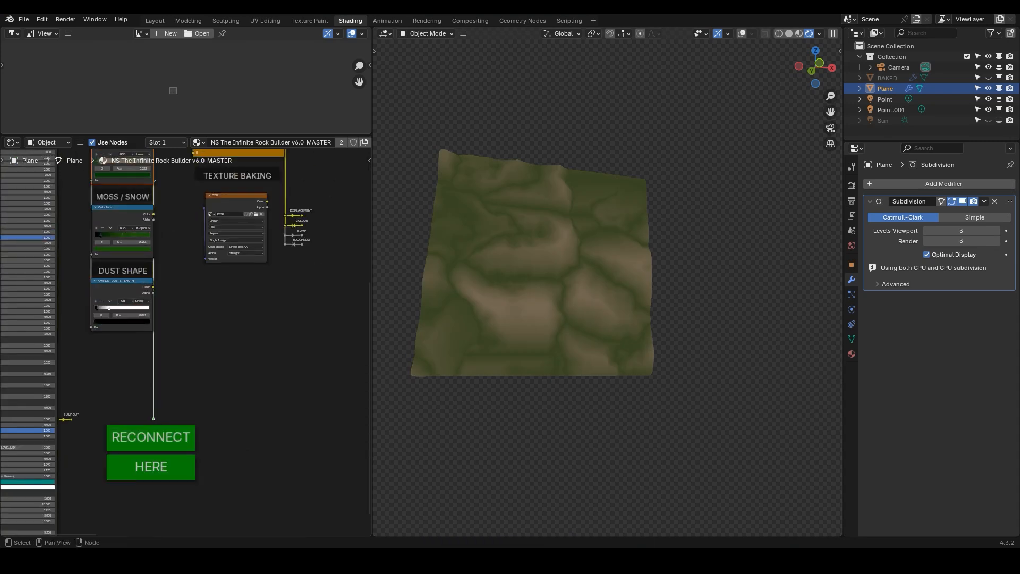
{"action": "middle_click_drag", "start_coordinate": [281, 208], "coordinate": [256, 427]}
{"action": "scroll", "coordinate": [252, 293], "scroll_direction": "up", "scroll_amount": 6}
{"action": "scroll", "coordinate": [203, 305], "scroll_direction": "up", "scroll_amount": 3}
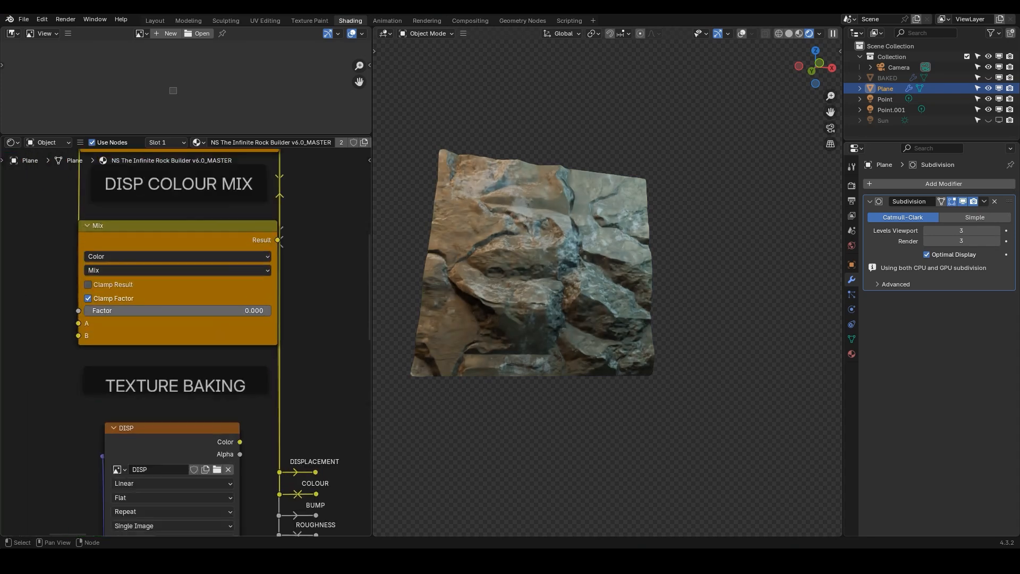
Set the Disp Colour Mix node's factor to 1.000
{"action": "middle_click_drag", "start_coordinate": [203, 257], "coordinate": [221, 373]}
{"action": "scroll", "coordinate": [250, 319], "scroll_direction": "down", "scroll_amount": 2}
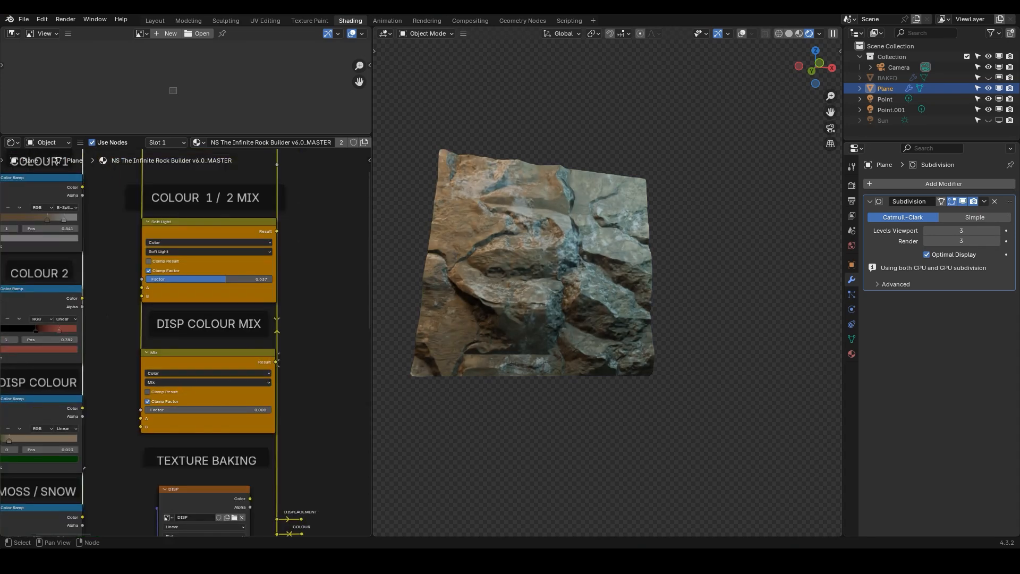
{"action": "middle_click_drag", "start_coordinate": [278, 360], "coordinate": [250, 281]}
{"action": "left_click_drag", "start_coordinate": [160, 329], "coordinate": [298, 329]}
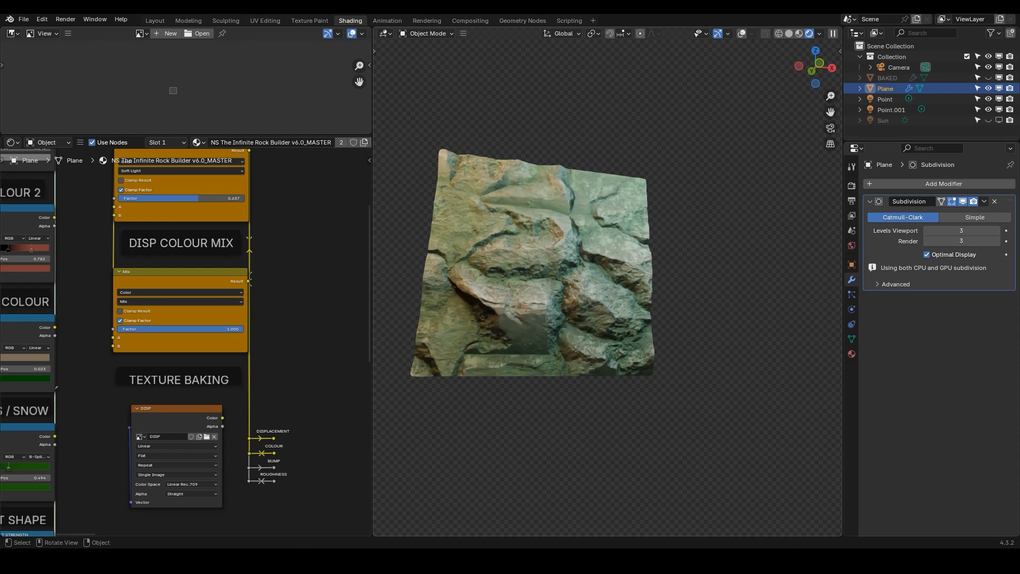
Slide the Disp Colour ramp's dark stop to position 0 and its light stop to about 0.145
{"action": "middle_click_drag", "start_coordinate": [12, 384], "coordinate": [133, 372]}
{"action": "scroll", "coordinate": [106, 350], "scroll_direction": "up", "scroll_amount": 9}
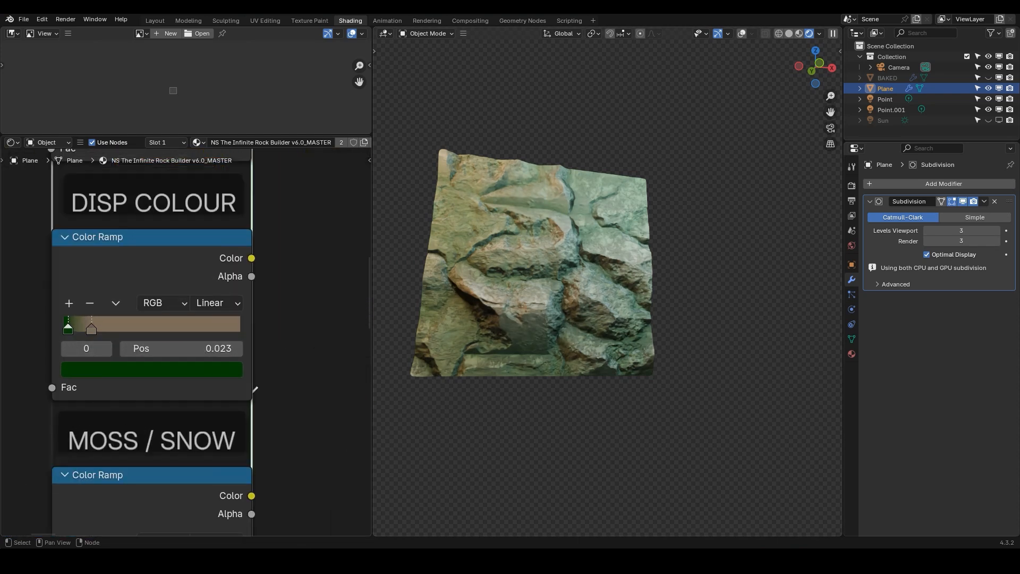
{"action": "left_click_drag", "start_coordinate": [92, 329], "coordinate": [52, 335]}
{"action": "right_click", "coordinate": [52, 335]}
{"action": "left_click_drag", "start_coordinate": [116, 329], "coordinate": [89, 329]}
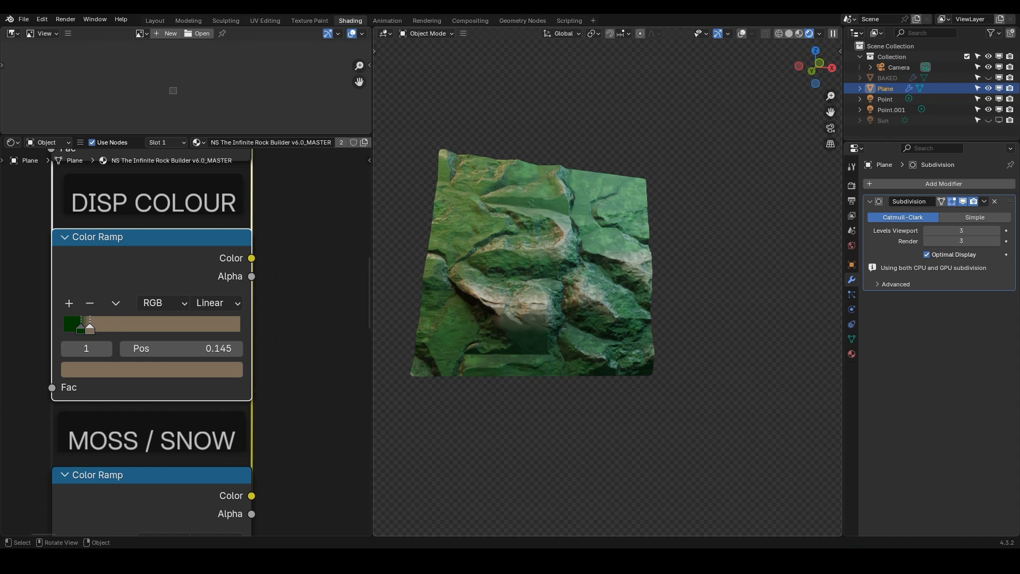
{"action": "left_click_drag", "start_coordinate": [81, 329], "coordinate": [77, 329]}
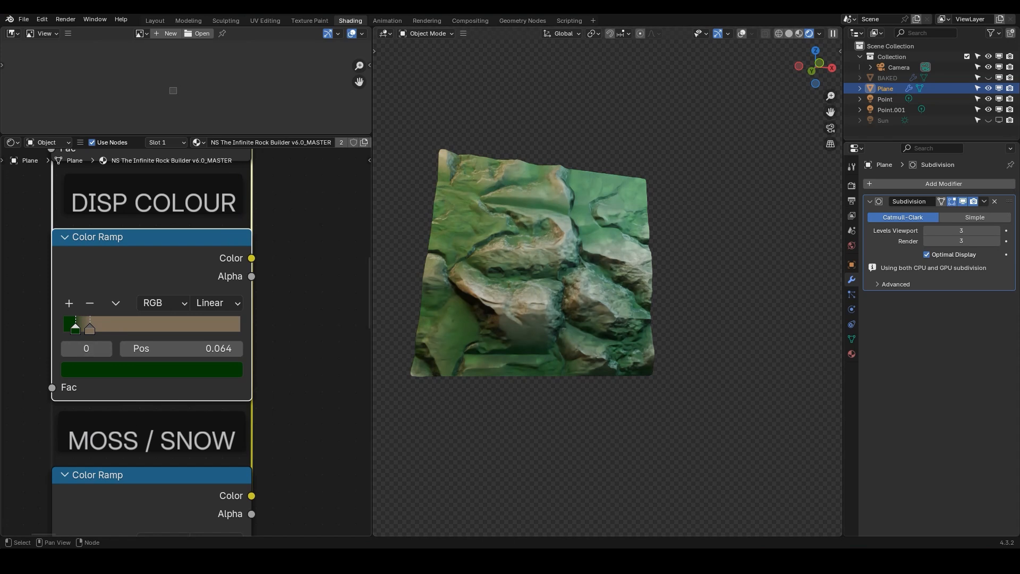
{"action": "left_click_drag", "start_coordinate": [75, 329], "coordinate": [64, 329]}
{"action": "scroll", "coordinate": [141, 316], "scroll_direction": "down", "scroll_amount": 2}
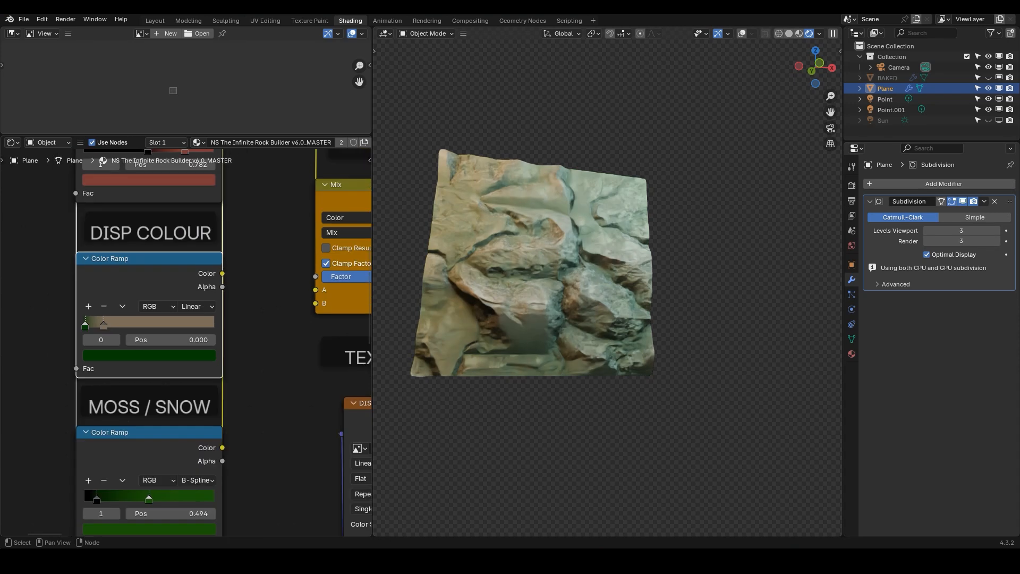
{"action": "scroll", "coordinate": [186, 271], "scroll_direction": "down", "scroll_amount": 2}
{"action": "scroll", "coordinate": [143, 331], "scroll_direction": "up", "scroll_amount": 4}
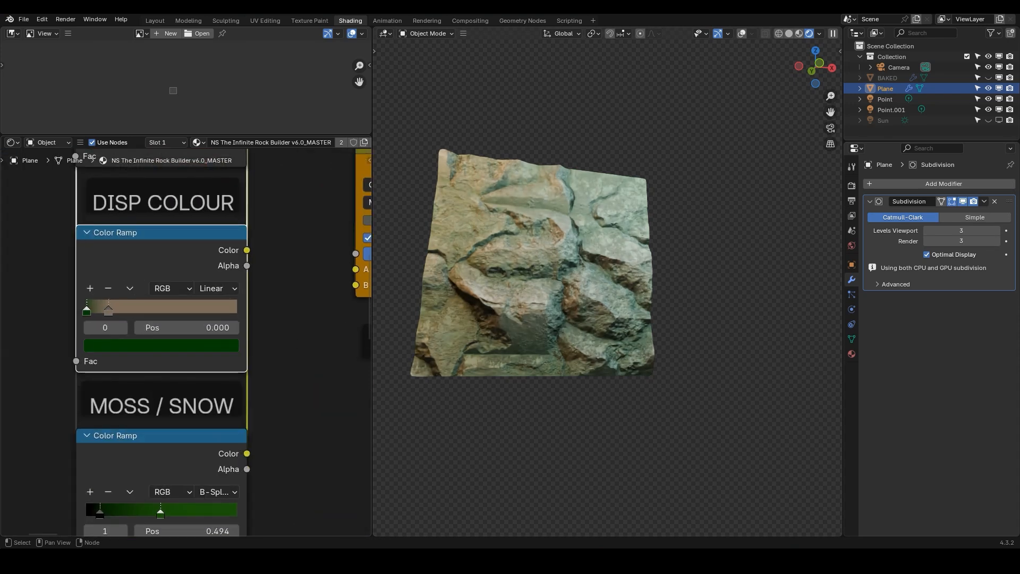
Darken the Disp Colour ramp's dark stop and slide its light stop to about 0.509
{"action": "left_click", "coordinate": [161, 345]}
{"action": "left_click_drag", "start_coordinate": [213, 199], "coordinate": [213, 225]}
{"action": "left_click_drag", "start_coordinate": [109, 309], "coordinate": [164, 309]}
Recolour the Disp Colour ramp's light stop to white
{"action": "scroll", "coordinate": [221, 252], "scroll_direction": "down", "scroll_amount": 1}
{"action": "scroll", "coordinate": [221, 251], "scroll_direction": "down", "scroll_amount": 1}
{"action": "middle_click_drag", "start_coordinate": [286, 251], "coordinate": [63, 351]}
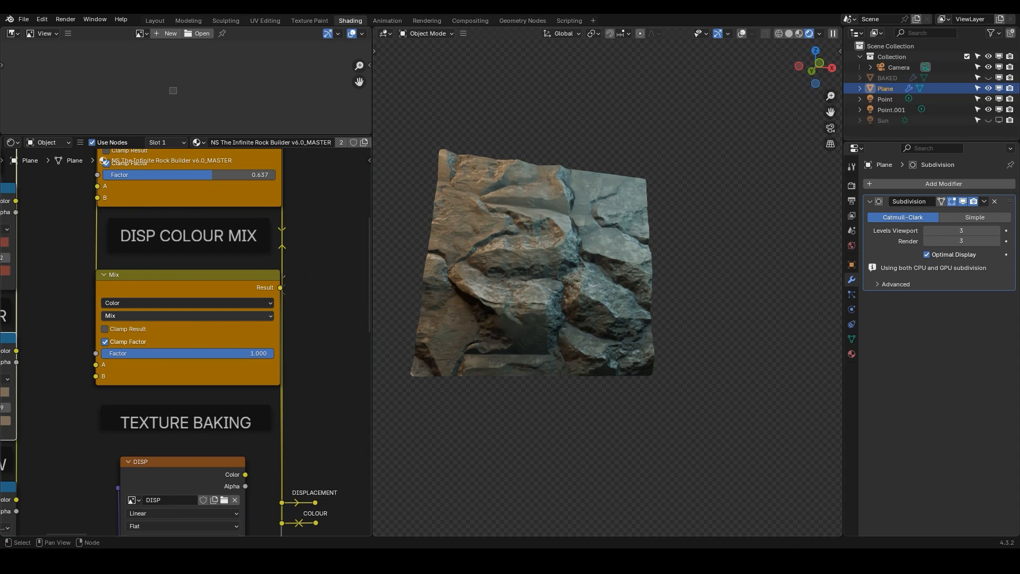
{"action": "middle_click_drag", "start_coordinate": [109, 326], "coordinate": [298, 223]}
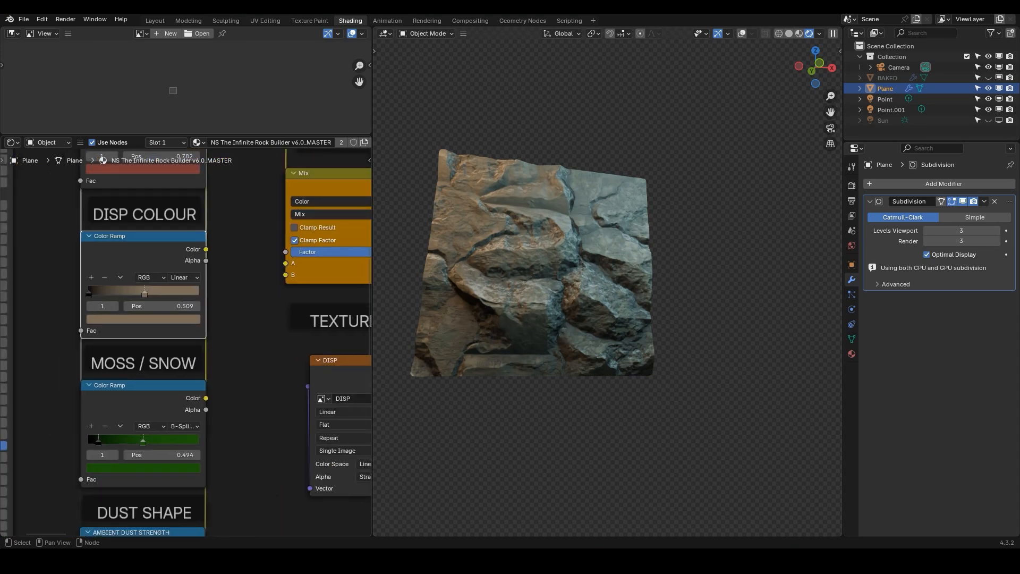
{"action": "left_click", "coordinate": [143, 319]}
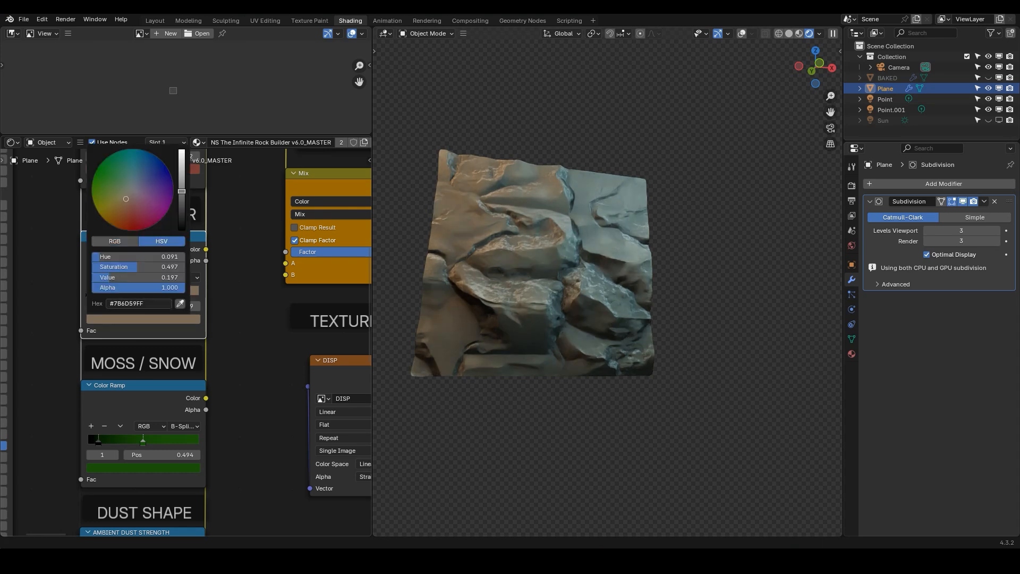
{"action": "left_click_drag", "start_coordinate": [139, 278], "coordinate": [216, 277]}
{"action": "left_click_drag", "start_coordinate": [154, 266], "coordinate": [124, 293]}
{"action": "left_click", "coordinate": [128, 255], "text": "ctrl+shift"}
Change the Disp Colour Mix node's blend mode to Multiply
{"action": "scroll", "coordinate": [144, 242], "scroll_direction": "down", "scroll_amount": 3}
{"action": "scroll", "coordinate": [182, 298], "scroll_direction": "up", "scroll_amount": 5}
{"action": "mouse_move", "coordinate": [182, 490]}
{"action": "middle_mouse_down"}
{"action": "mouse_move", "coordinate": [182, 297]}
{"action": "mouse_move", "coordinate": [92, 436]}
{"action": "middle_mouse_up"}
{"action": "left_click", "coordinate": [182, 418], "text": "ctrl+shift"}
{"action": "middle_click_drag", "start_coordinate": [213, 234], "coordinate": [158, 319]}
{"action": "middle_click_drag", "start_coordinate": [141, 160], "coordinate": [175, 267]}
{"action": "scroll", "coordinate": [175, 265], "scroll_direction": "up", "scroll_amount": 5}
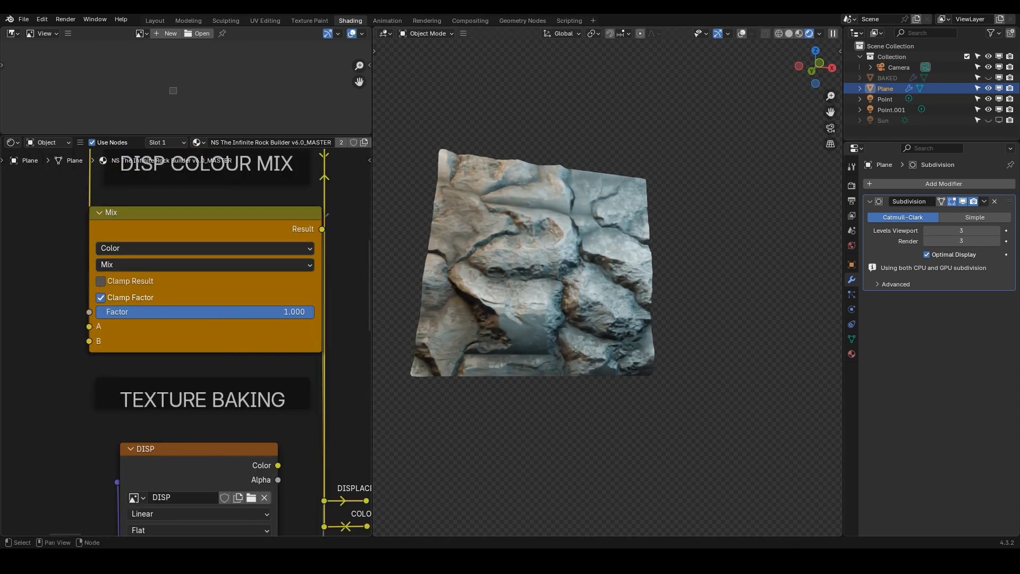
{"action": "left_click", "coordinate": [205, 264]}
{"action": "left_click", "coordinate": [115, 331]}
Set the Colour 1 / 2 Mix node's factor to 0.000
{"action": "scroll", "coordinate": [138, 215], "scroll_direction": "down", "scroll_amount": 3}
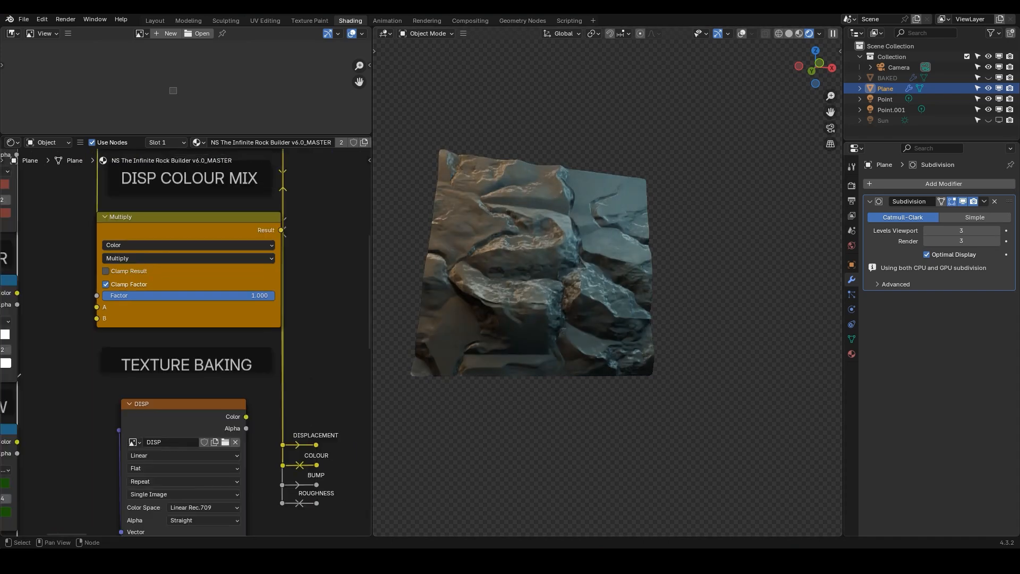
{"action": "middle_click_drag", "start_coordinate": [139, 215], "coordinate": [158, 417]}
{"action": "left_click_drag", "start_coordinate": [233, 316], "coordinate": [125, 315]}
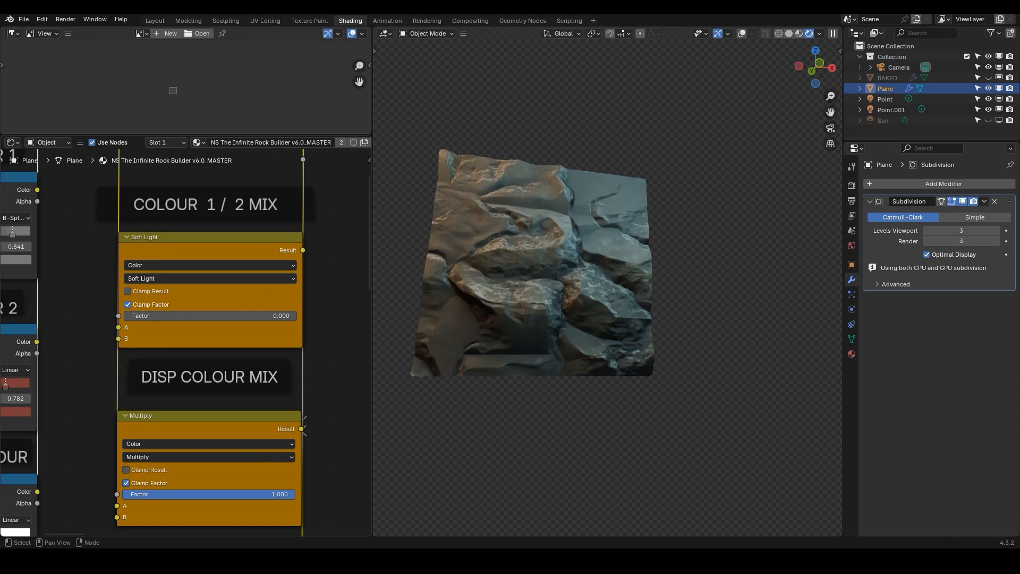
Slide the Disp Colour ramp's light stop to about 0.118
{"action": "middle_click_drag", "start_coordinate": [302, 429], "coordinate": [321, 280]}
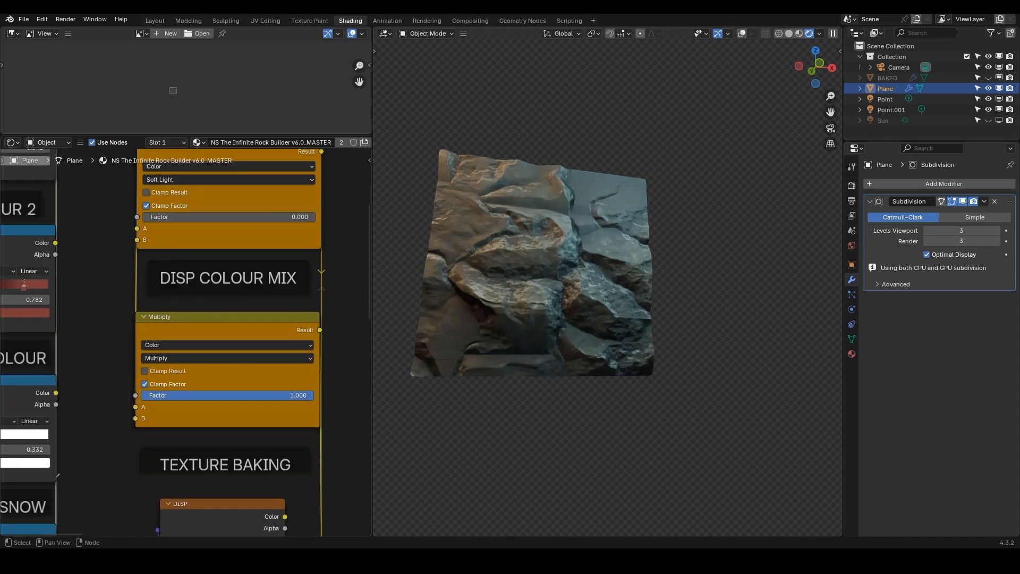
{"action": "middle_click_drag", "start_coordinate": [95, 409], "coordinate": [290, 330]}
{"action": "left_click_drag", "start_coordinate": [169, 358], "coordinate": [146, 358]}
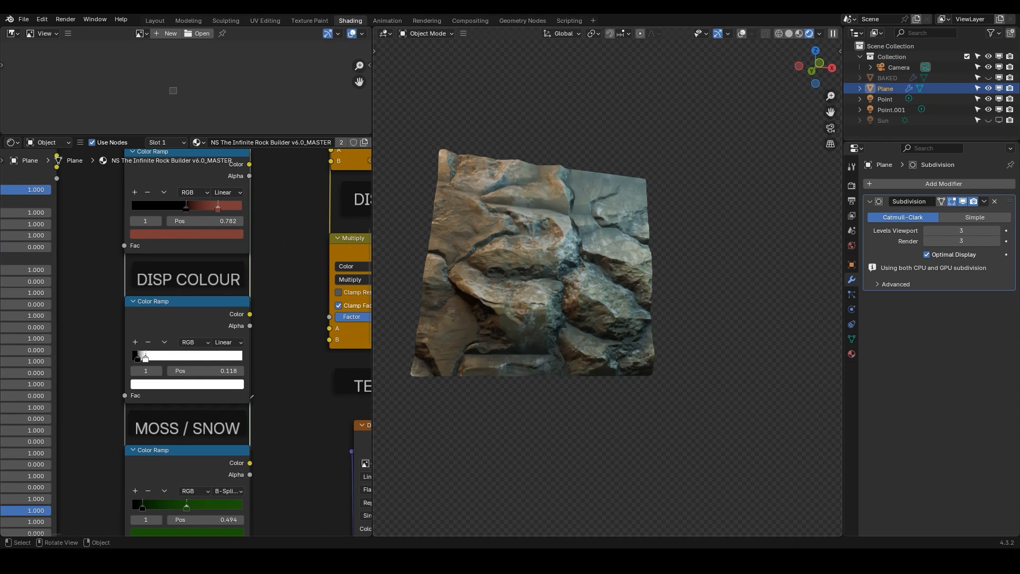
Examine the node group's formation inputs, stepping in and out of the nested groups
{"action": "scroll", "coordinate": [192, 357], "scroll_direction": "down", "scroll_amount": 4}
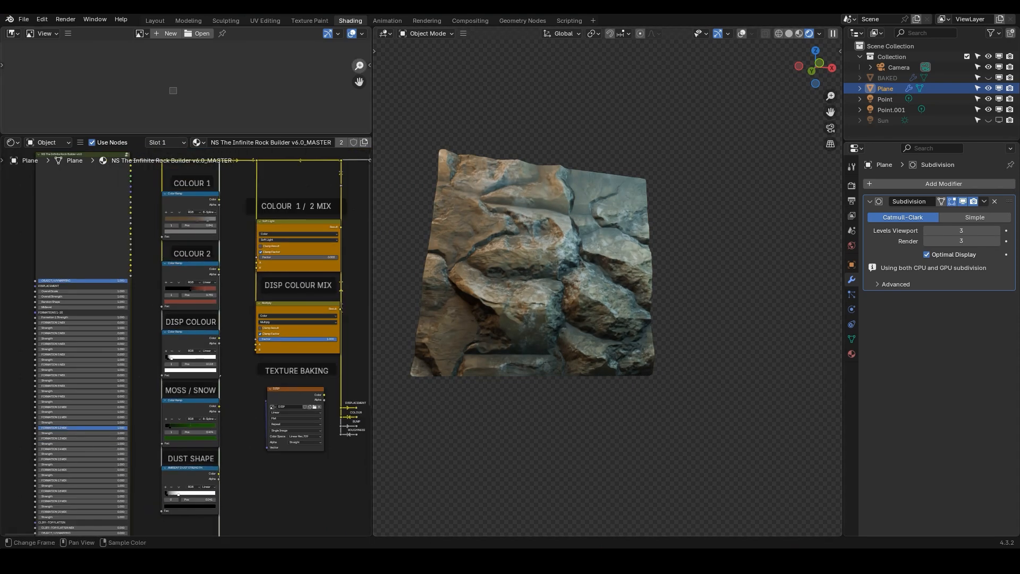
{"action": "scroll", "coordinate": [154, 314], "scroll_direction": "down", "scroll_amount": 3}
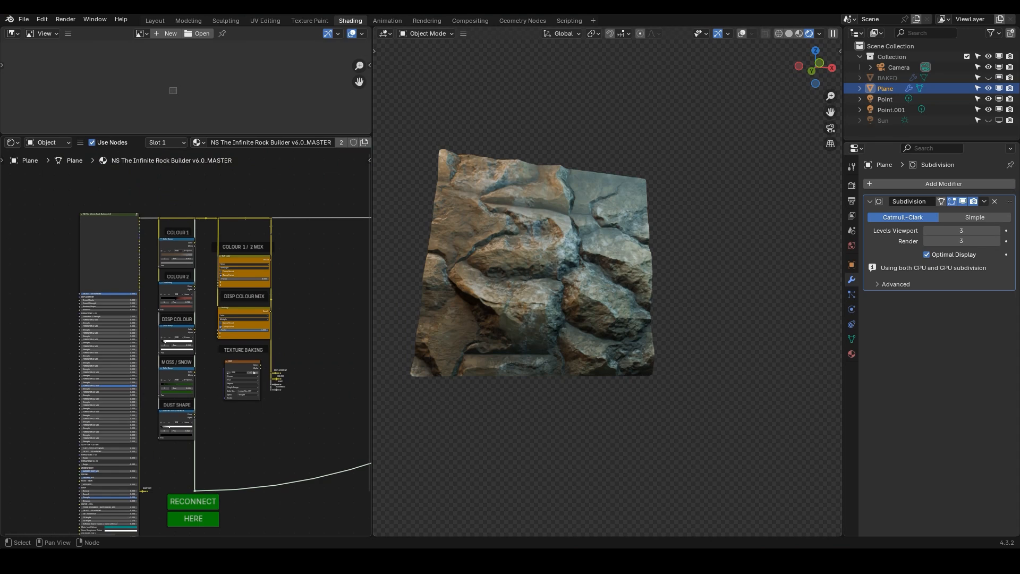
{"action": "middle_click_drag", "start_coordinate": [224, 359], "coordinate": [230, 302]}
{"action": "scroll", "coordinate": [230, 302], "scroll_direction": "down", "scroll_amount": 3}
{"action": "middle_click_drag", "start_coordinate": [139, 224], "coordinate": [217, 313]}
{"action": "left_click", "coordinate": [217, 313]}
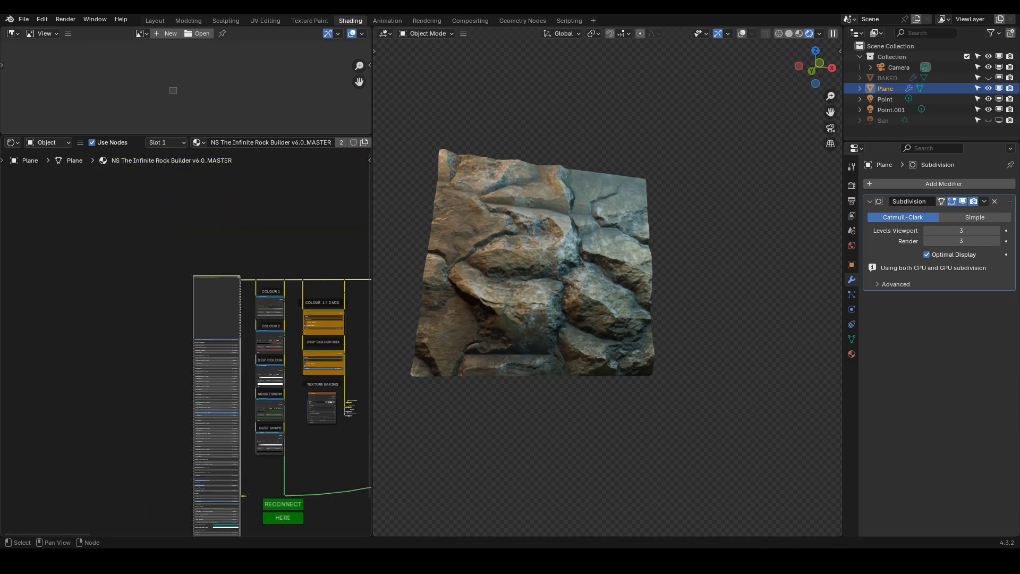
{"action": "key", "text": "Tab"}
{"action": "key", "text": "Tab"}
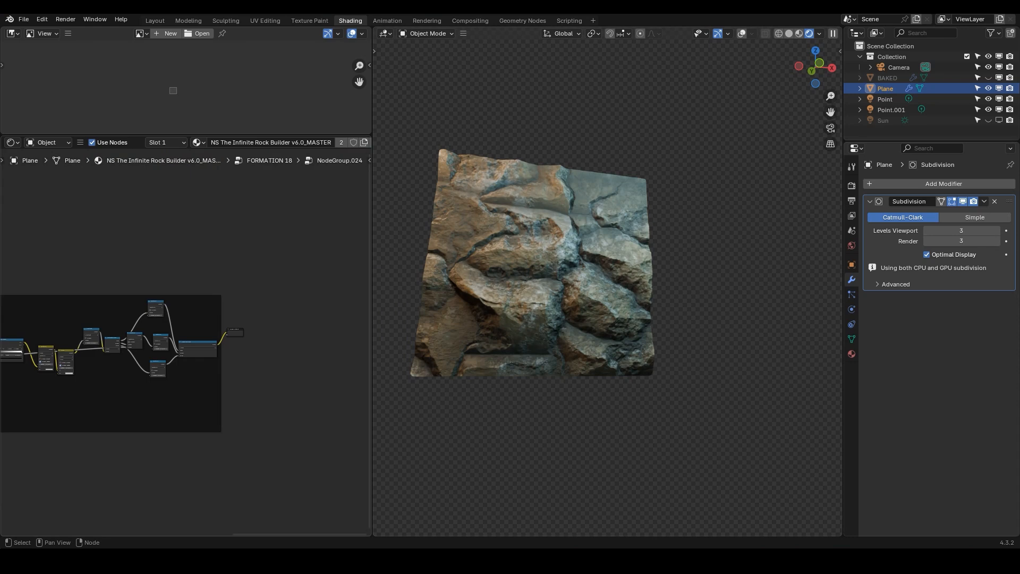
{"action": "key", "text": "Tab"}
{"action": "key", "text": "Tab"}
{"action": "middle_click_drag", "start_coordinate": [201, 303], "coordinate": [189, 267]}
{"action": "left_click", "coordinate": [154, 270]}
{"action": "left_click", "coordinate": [188, 271]}
{"action": "scroll", "coordinate": [188, 270], "scroll_direction": "up", "scroll_amount": 10}
{"action": "scroll", "coordinate": [191, 336], "scroll_direction": "up", "scroll_amount": 5}
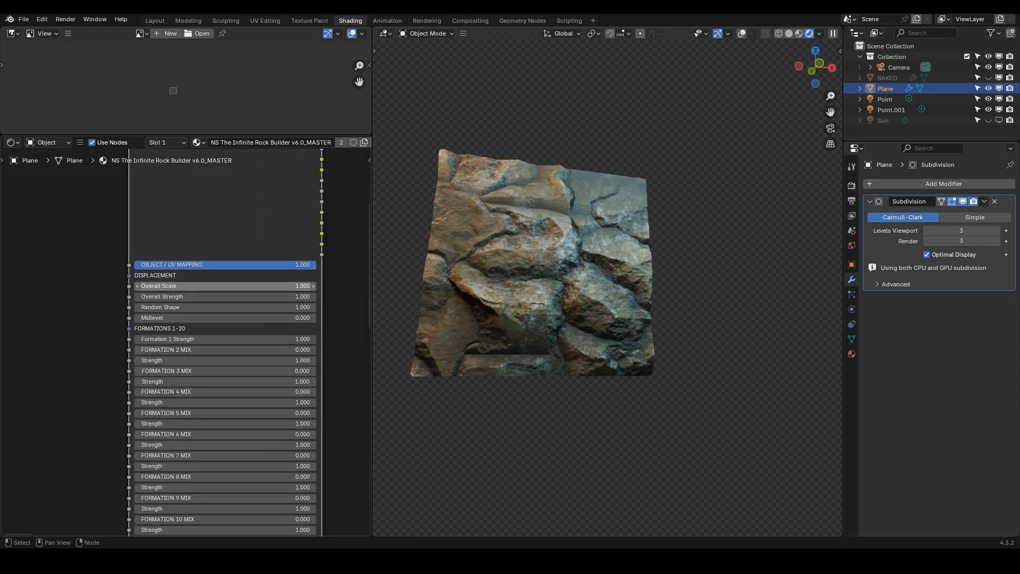
{"action": "scroll", "coordinate": [210, 367], "scroll_direction": "down", "scroll_amount": 5}
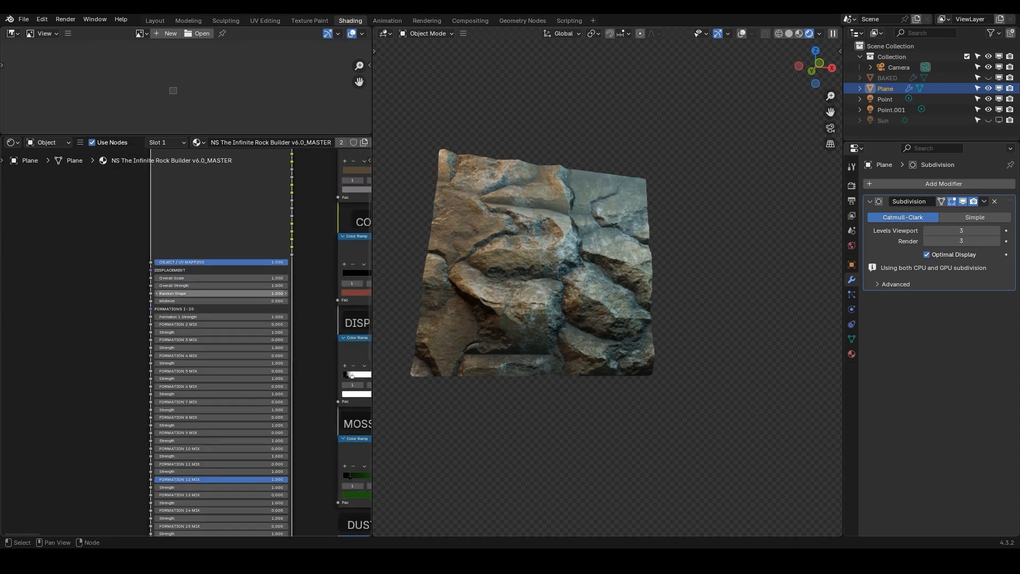
{"action": "middle_click_drag", "start_coordinate": [228, 518], "coordinate": [219, 386]}
{"action": "scroll", "coordinate": [220, 396], "scroll_direction": "up", "scroll_amount": 8}
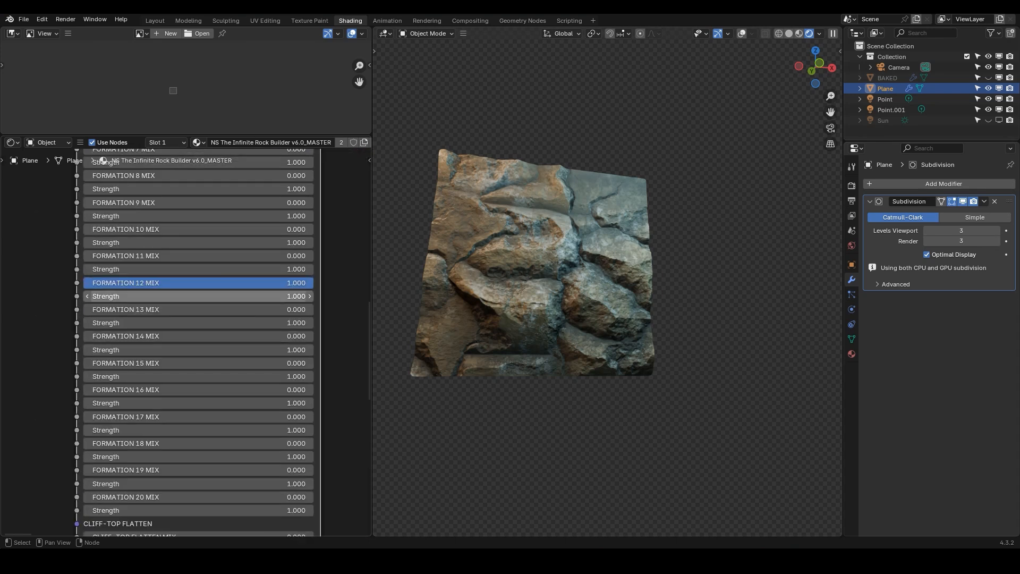
{"action": "middle_click_drag", "start_coordinate": [213, 295], "coordinate": [220, 346]}
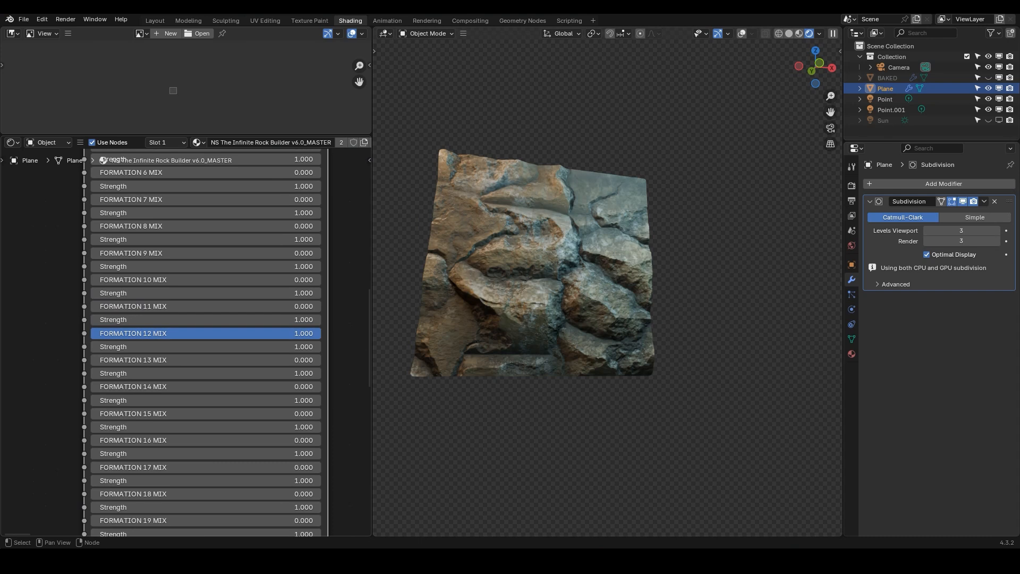
{"action": "scroll", "coordinate": [187, 372], "scroll_direction": "down", "scroll_amount": 3}
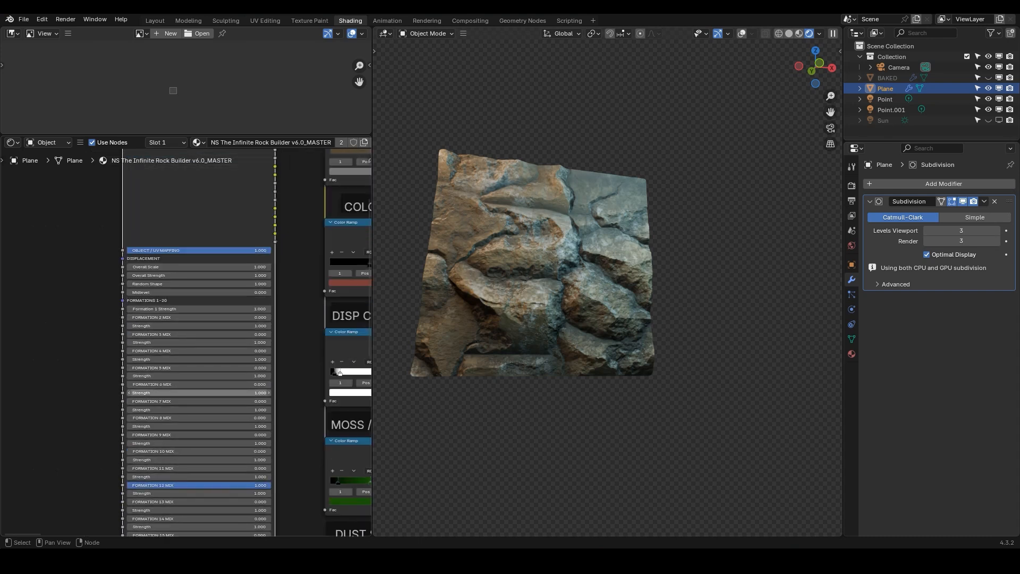
Open the FORMATION 18 group and navigate to the Formation 12 node
{"action": "key", "text": "Tab"}
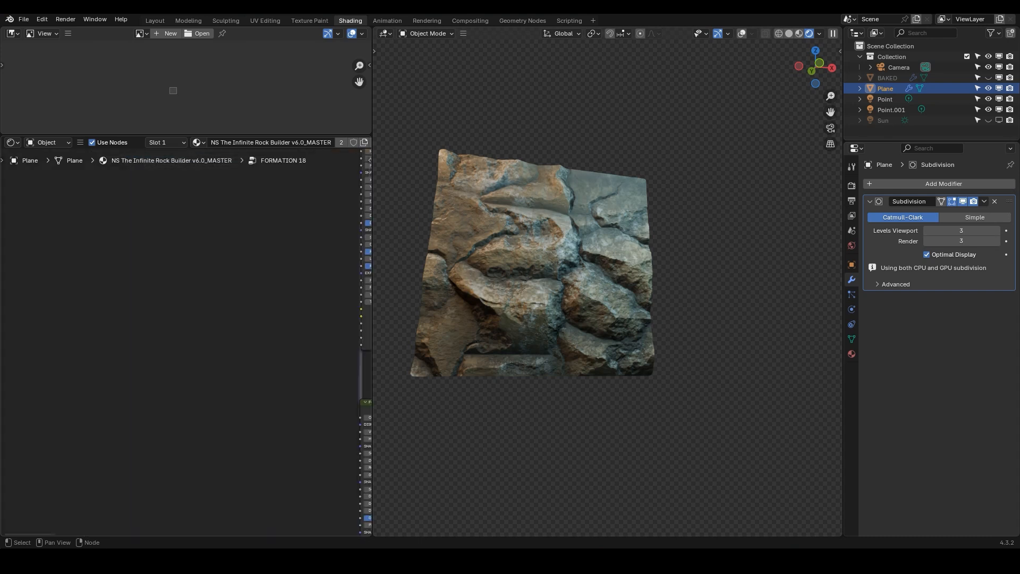
{"action": "scroll", "coordinate": [114, 159], "scroll_direction": "down", "scroll_amount": 3}
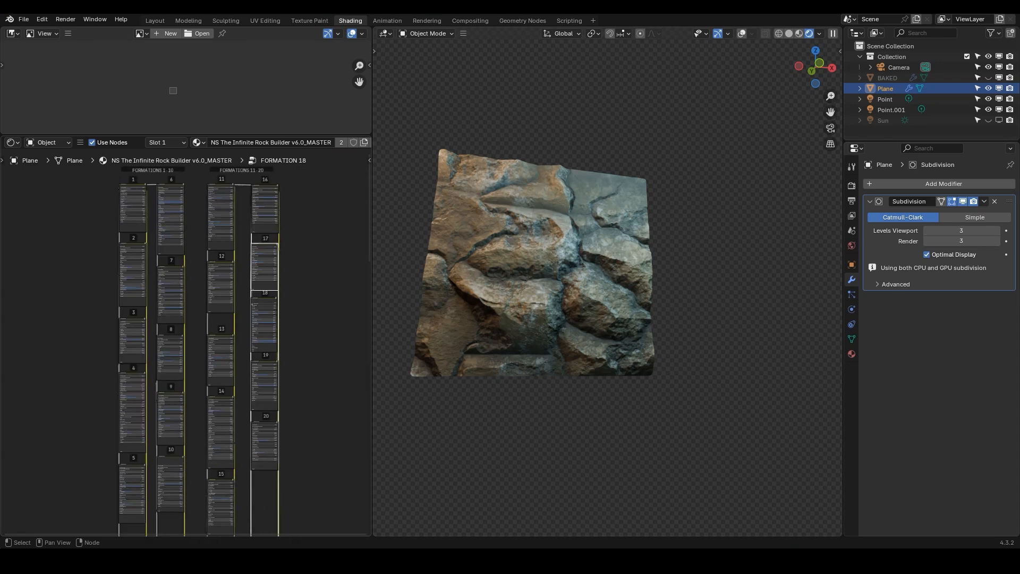
{"action": "scroll", "coordinate": [208, 412], "scroll_direction": "up", "scroll_amount": 4}
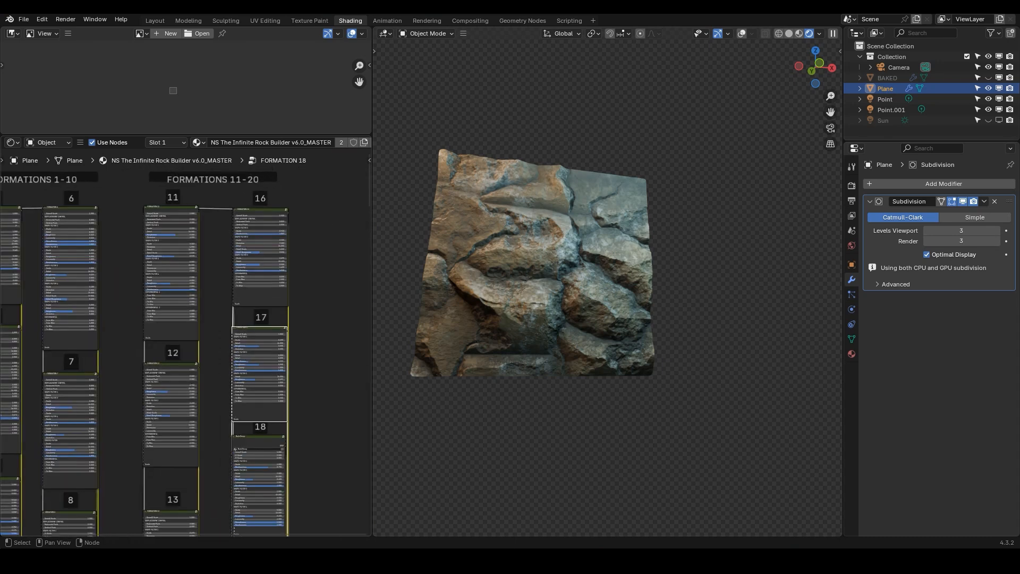
{"action": "scroll", "coordinate": [242, 192], "scroll_direction": "up", "scroll_amount": 2}
{"action": "middle_click_drag", "start_coordinate": [242, 191], "coordinate": [235, 350]}
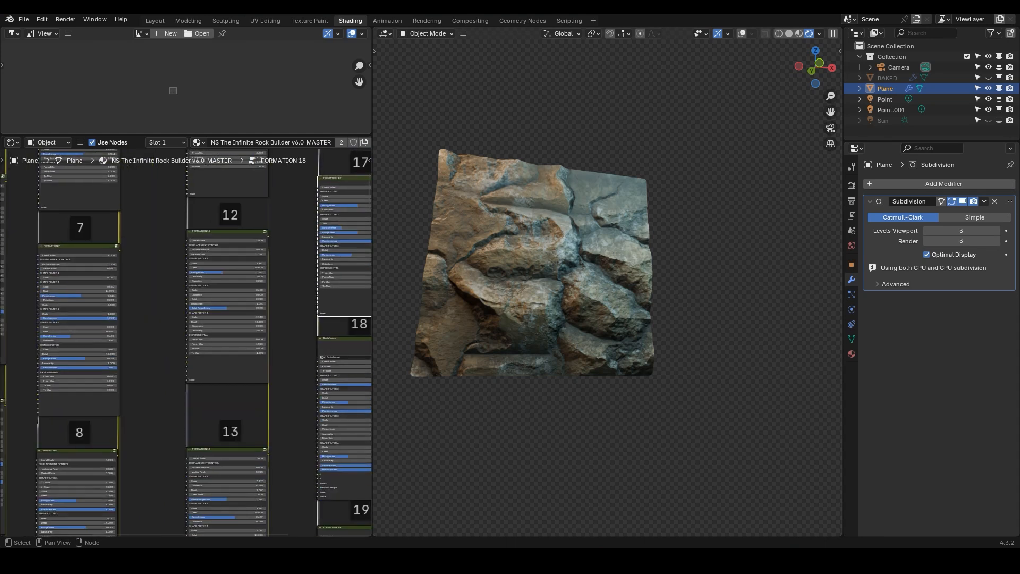
{"action": "scroll", "coordinate": [230, 239], "scroll_direction": "up", "scroll_amount": 3}
{"action": "scroll", "coordinate": [308, 249], "scroll_direction": "up", "scroll_amount": 3}
{"action": "scroll", "coordinate": [246, 235], "scroll_direction": "down", "scroll_amount": 4}
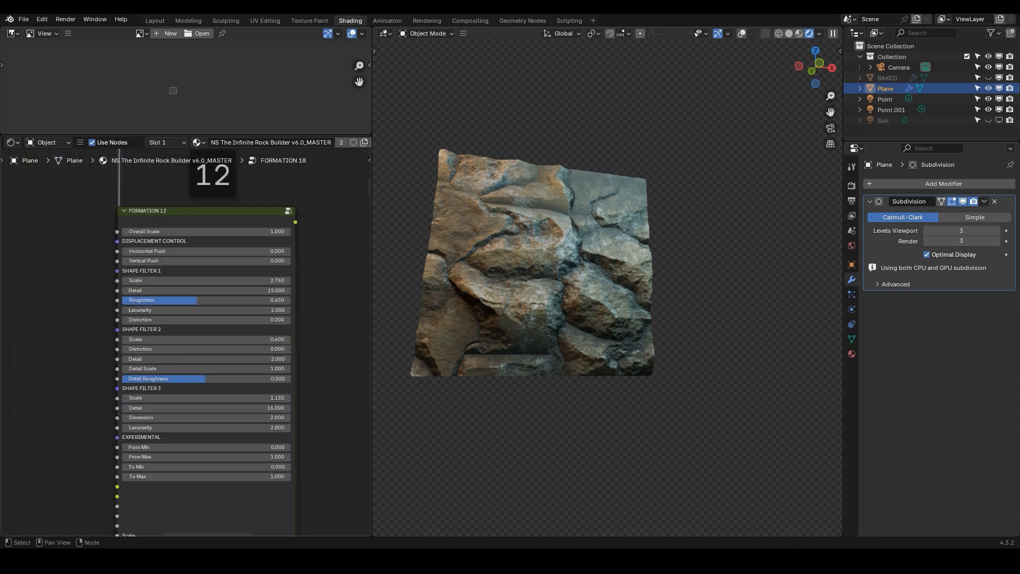
Try an Overall Scale of 2 on the Formation 12 node, then set it back to 1
{"action": "middle_click_drag", "start_coordinate": [244, 233], "coordinate": [247, 217]}
{"action": "left_click", "coordinate": [246, 208]}
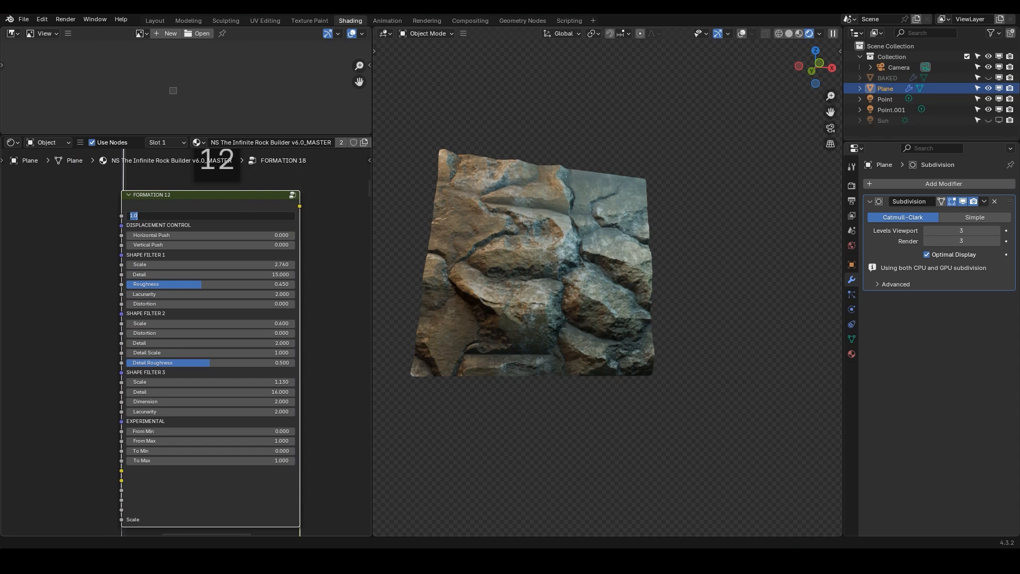
{"action": "key", "text": "Return"}
{"action": "left_click", "coordinate": [244, 216]}
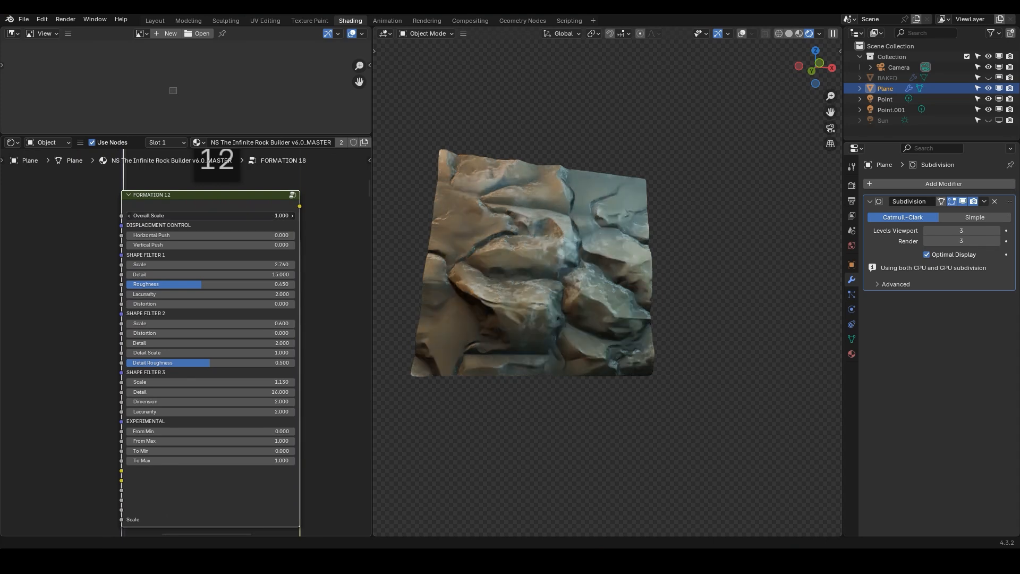
{"action": "key", "text": "Return"}
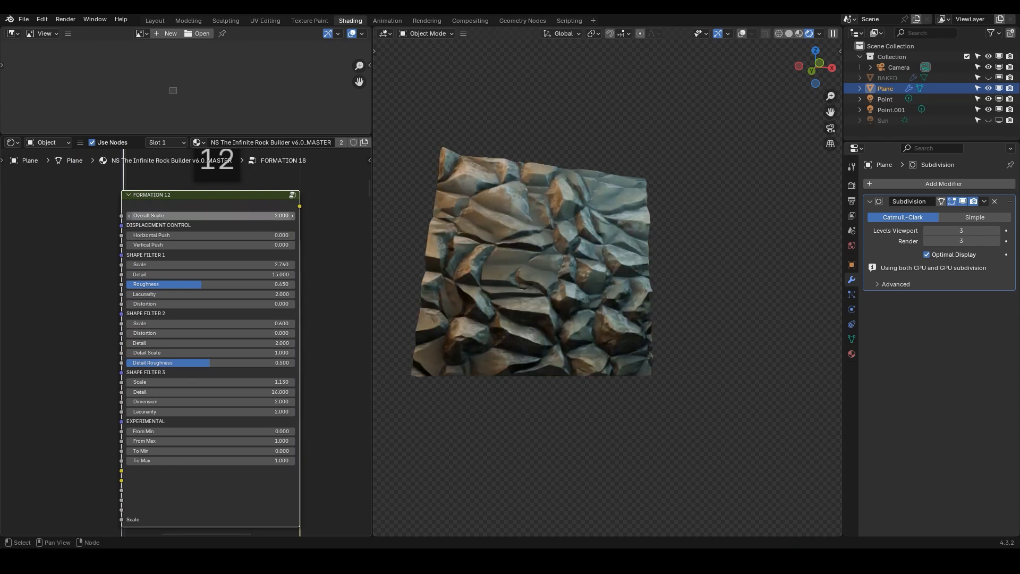
{"action": "type", "text": "1"}
{"action": "key", "text": "Return"}
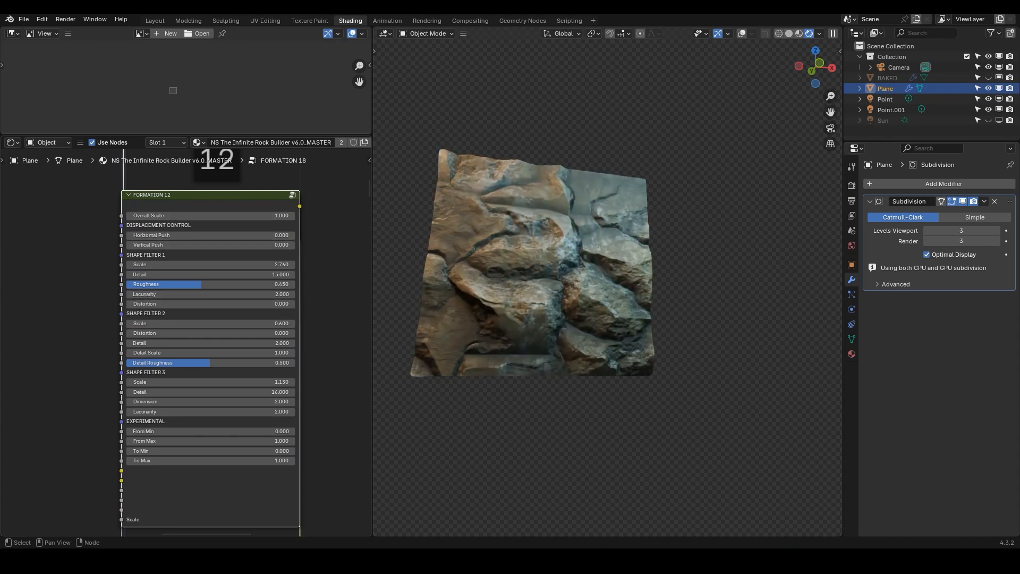
Try dragging Shape Filter values on the Formation 12 node, undoing and cancelling the changes
{"action": "left_click_drag", "start_coordinate": [210, 324], "coordinate": [254, 344]}
{"action": "key", "text": "ctrl+z"}
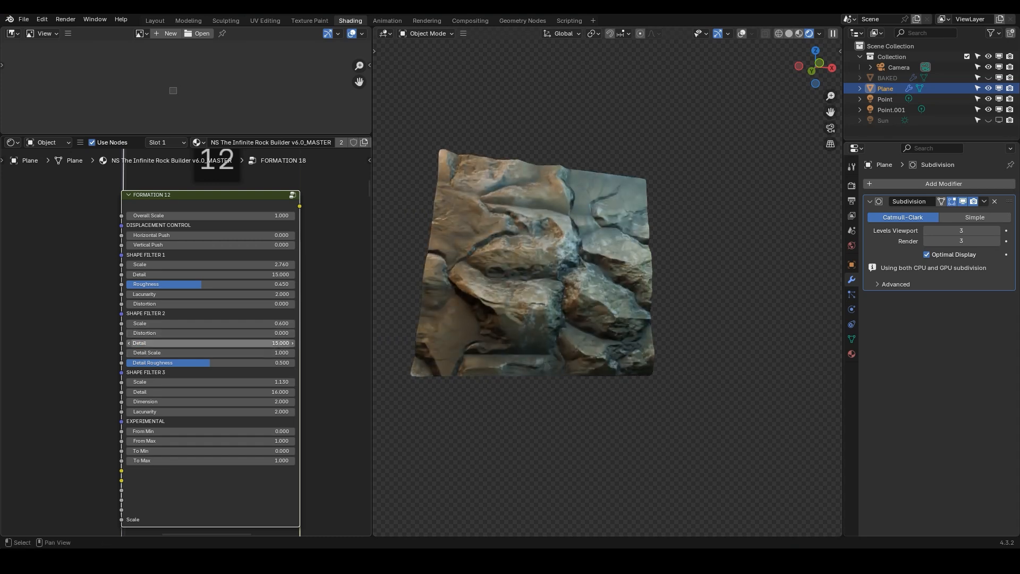
{"action": "left_click_drag", "start_coordinate": [212, 381], "coordinate": [234, 382]}
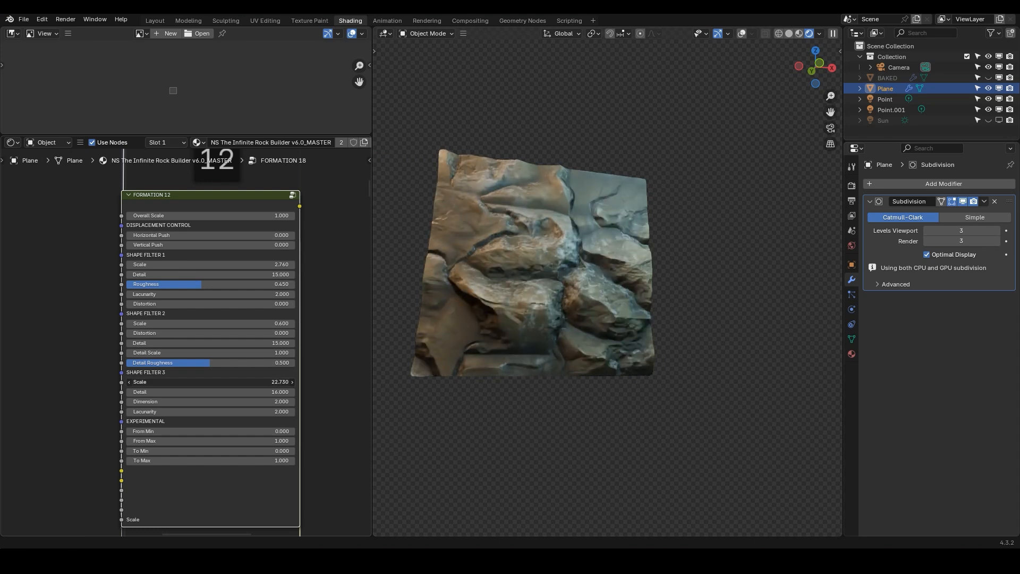
{"action": "key", "text": "Escape"}
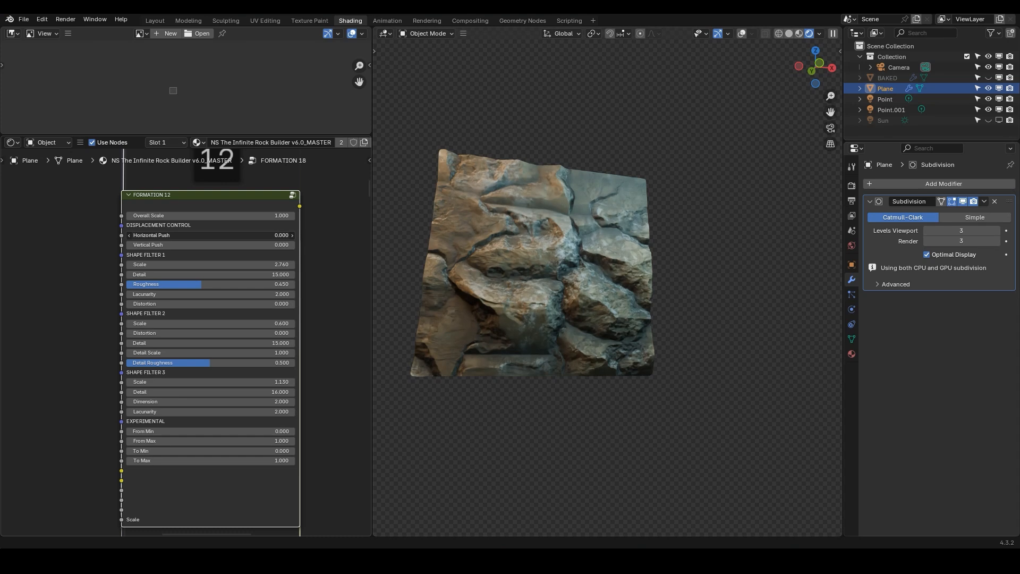
Browse the master node group's formation mix inputs and shading nodes
{"action": "scroll", "coordinate": [239, 345], "scroll_direction": "down", "scroll_amount": 3}
{"action": "scroll", "coordinate": [186, 345], "scroll_direction": "down", "scroll_amount": 3}
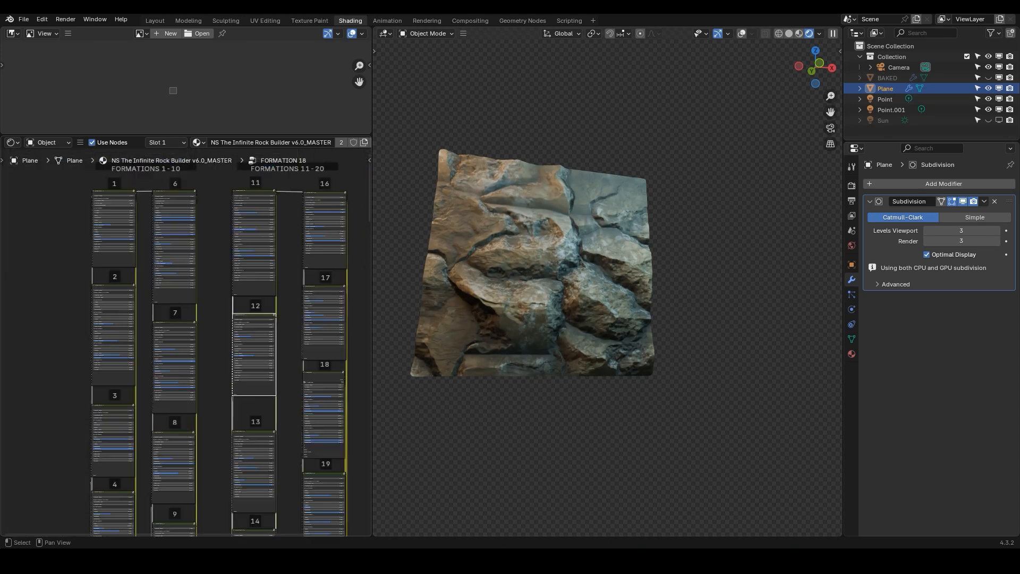
{"action": "key", "text": "ctrl+Tab"}
{"action": "scroll", "coordinate": [188, 358], "scroll_direction": "up", "scroll_amount": 15}
{"action": "left_click", "coordinate": [188, 469]}
{"action": "key", "text": "Return"}
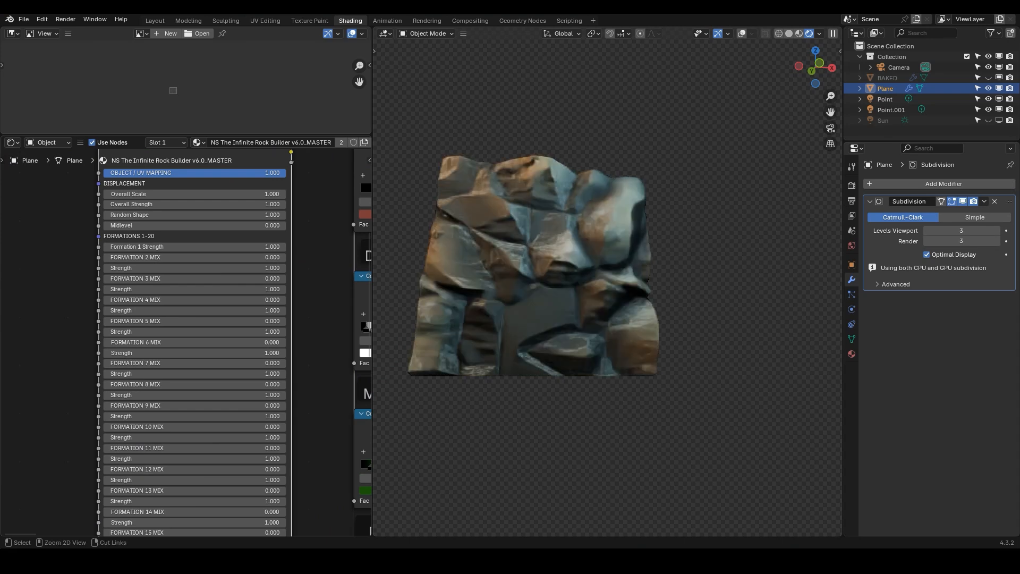
{"action": "key", "text": "Tab"}
{"action": "key", "text": "Tab"}
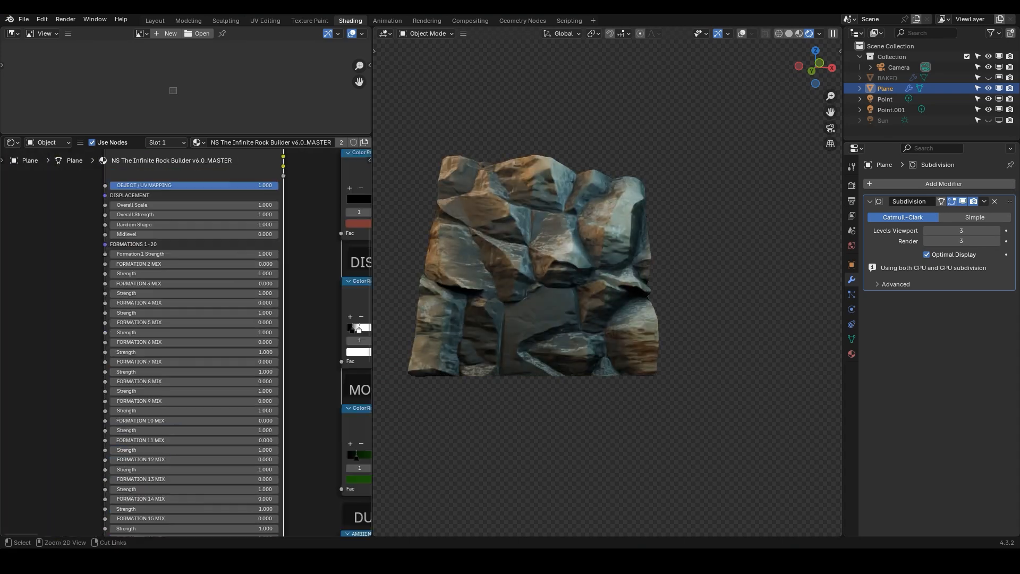
{"action": "scroll", "coordinate": [202, 351], "scroll_direction": "down", "scroll_amount": 3}
{"action": "middle_click_drag", "start_coordinate": [201, 350], "coordinate": [52, 384]}
{"action": "middle_click_drag", "start_coordinate": [231, 331], "coordinate": [141, 354]}
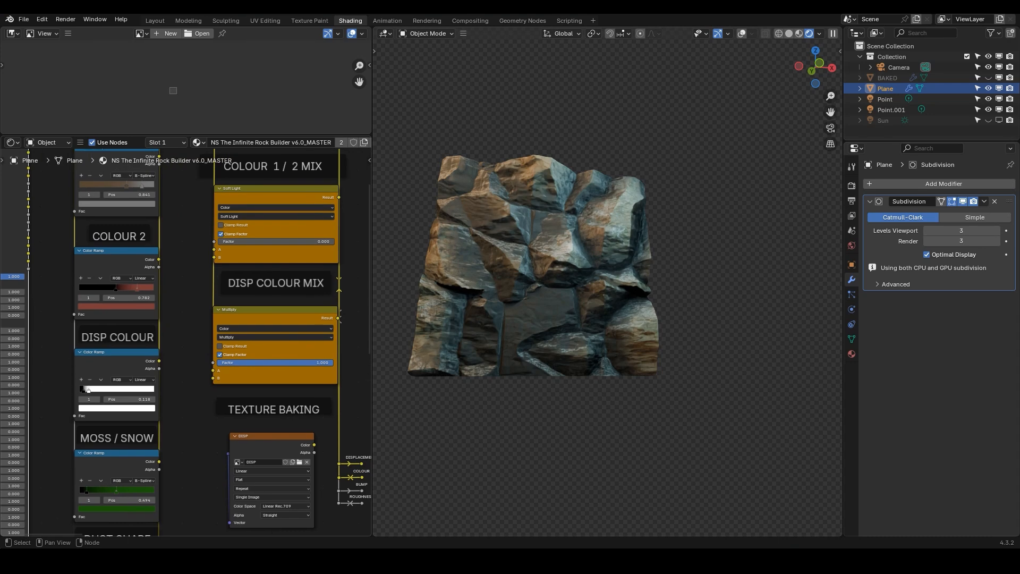
{"action": "left_click_drag", "start_coordinate": [271, 363], "coordinate": [149, 363]}
{"action": "scroll", "coordinate": [110, 366], "scroll_direction": "down", "scroll_amount": 4}
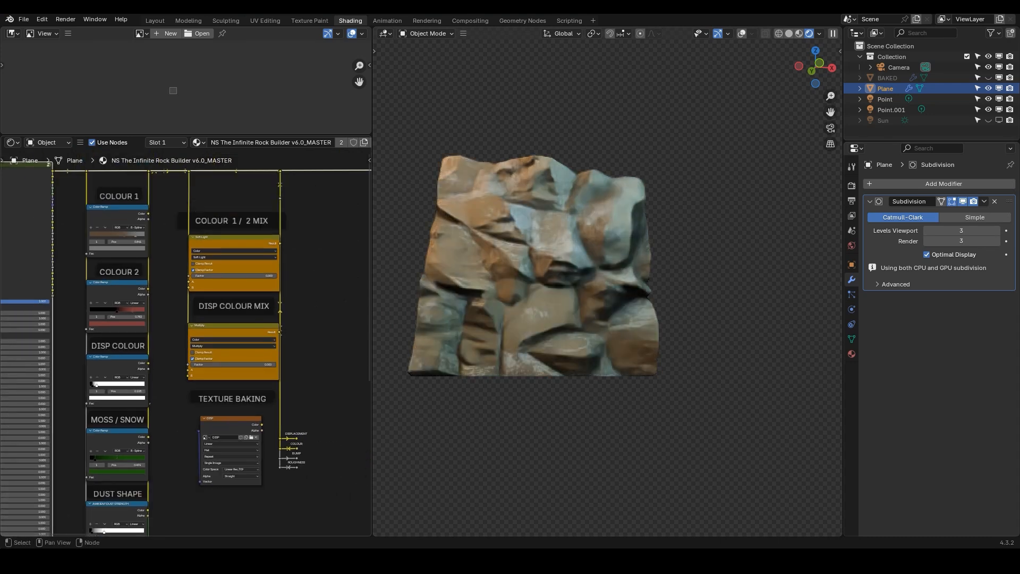
Open the Formation 1 node and try a Vertical Push of -1, then set it back to 0
{"action": "middle_click_drag", "start_coordinate": [110, 366], "coordinate": [258, 379]}
{"action": "key", "text": "Tab"}
{"action": "middle_click_drag", "start_coordinate": [159, 307], "coordinate": [269, 447]}
{"action": "middle_click_drag", "start_coordinate": [131, 161], "coordinate": [239, 379]}
{"action": "scroll", "coordinate": [213, 260], "scroll_direction": "up", "scroll_amount": 4}
{"action": "scroll", "coordinate": [213, 327], "scroll_direction": "up", "scroll_amount": 1}
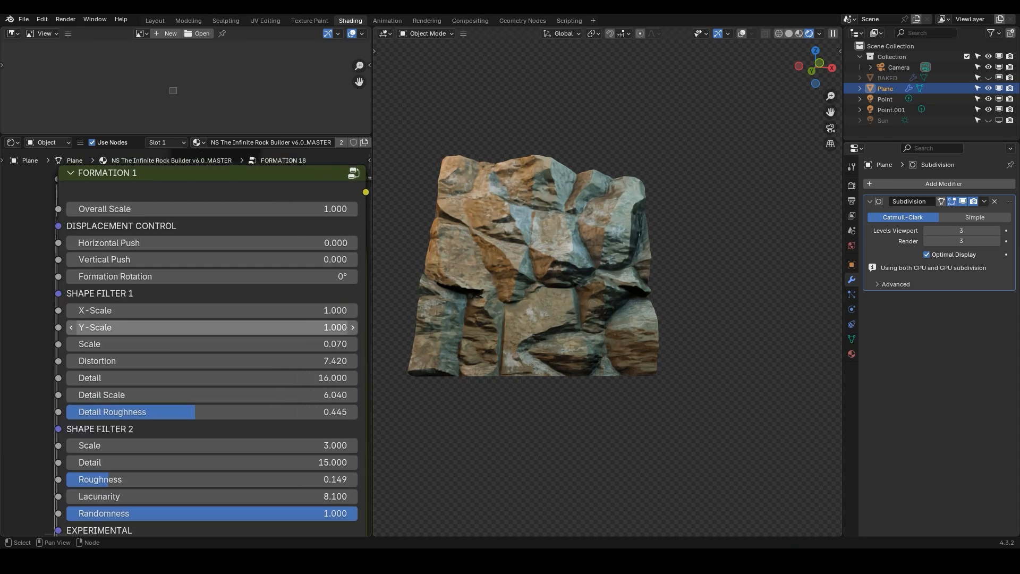
{"action": "middle_click_drag", "start_coordinate": [158, 282], "coordinate": [132, 319]}
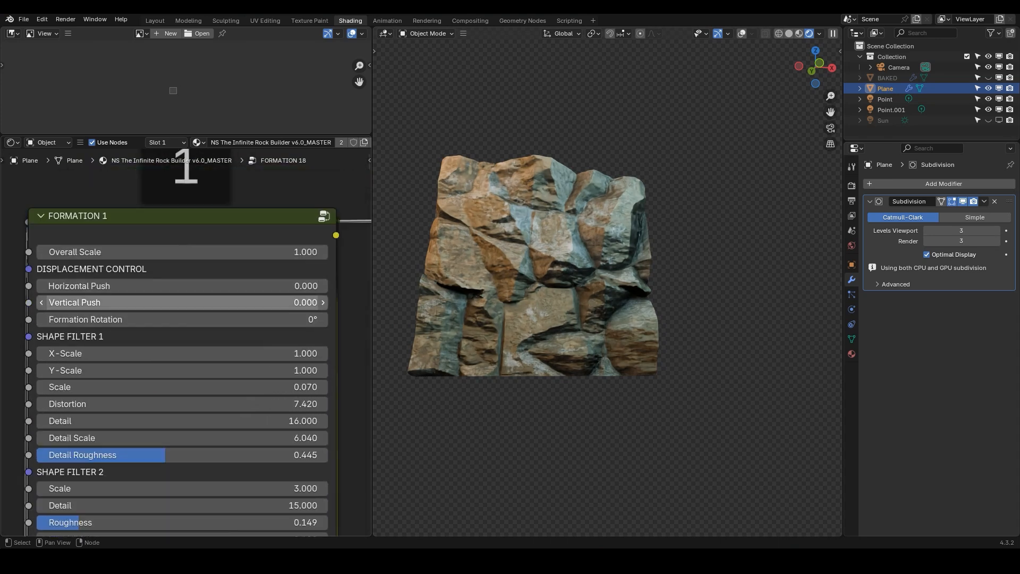
{"action": "left_click", "coordinate": [106, 303]}
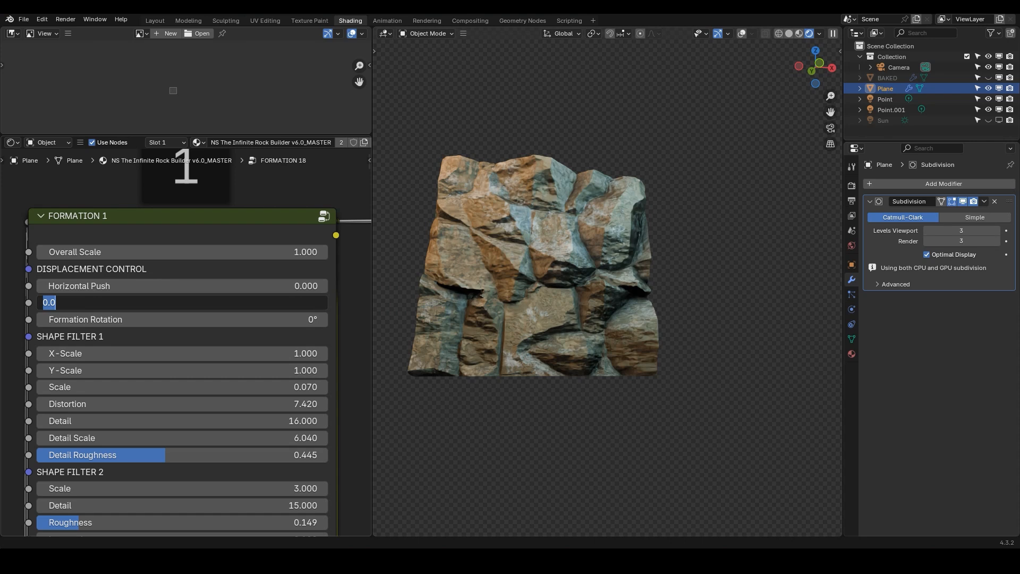
{"action": "key", "text": "Escape"}
{"action": "middle_click_drag", "start_coordinate": [510, 297], "coordinate": [573, 299]}
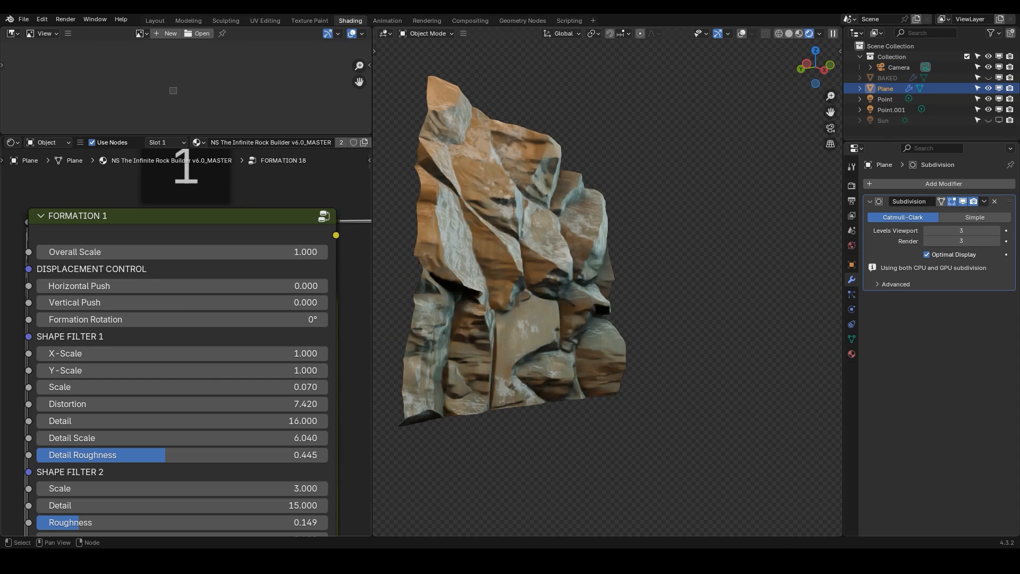
{"action": "left_click", "coordinate": [182, 302]}
{"action": "type", "text": "-1"}
{"action": "key", "text": "Return"}
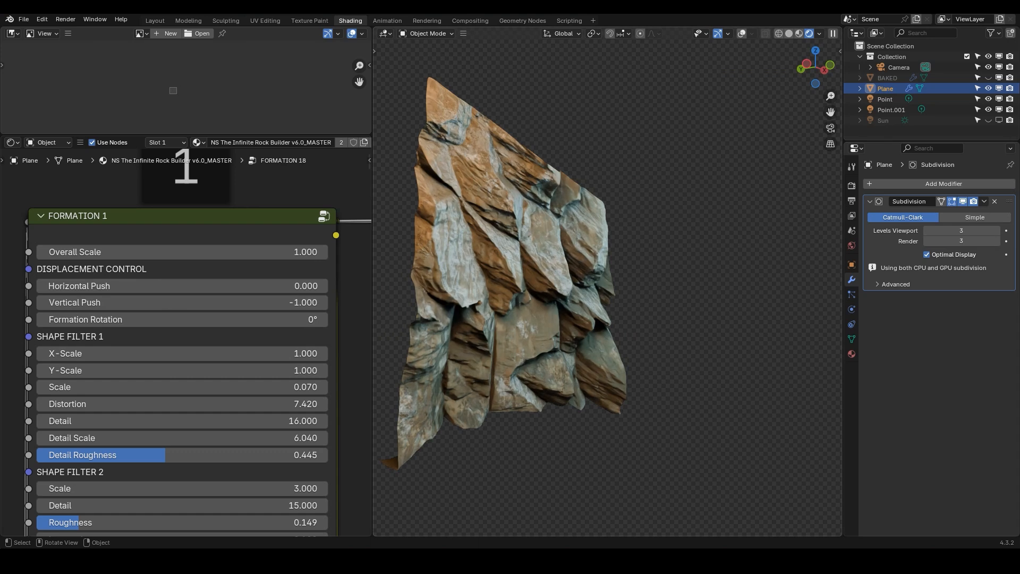
{"action": "middle_click_drag", "start_coordinate": [531, 287], "coordinate": [606, 274]}
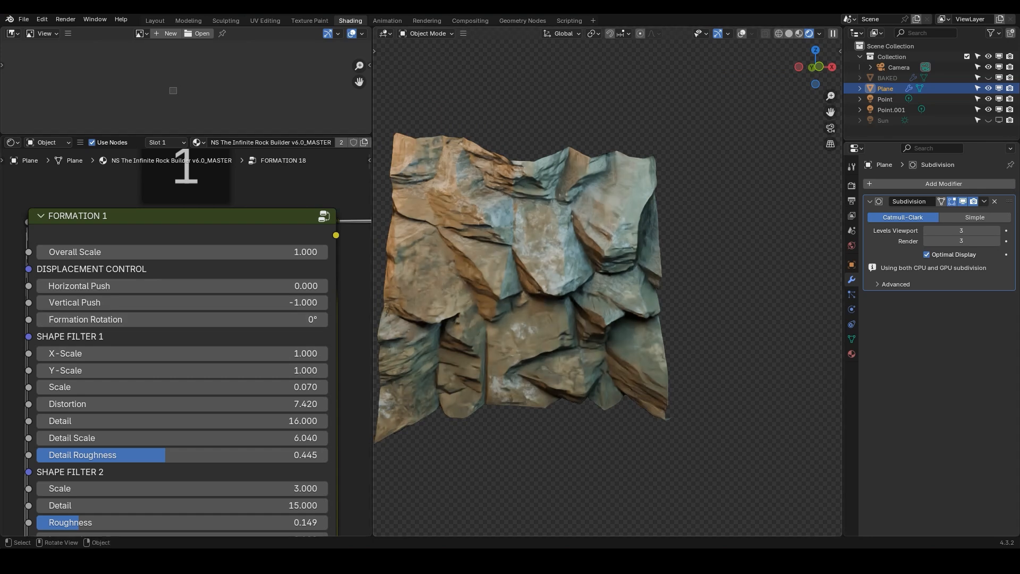
{"action": "left_click", "coordinate": [160, 302]}
{"action": "type", "text": "0"}
{"action": "key", "text": "Return"}
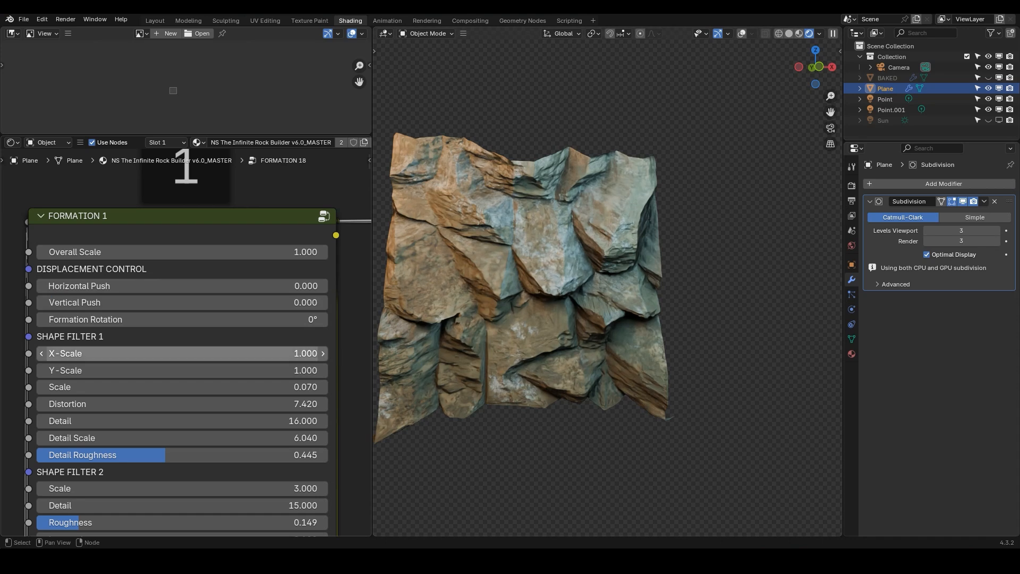
Leave the formation groups and delete the current rock Plane object
{"action": "scroll", "coordinate": [159, 353], "scroll_direction": "down", "scroll_amount": 3}
{"action": "middle_click_drag", "start_coordinate": [170, 320], "coordinate": [178, 291]}
{"action": "mouse_move", "coordinate": [183, 349]}
{"action": "left_mouse_down"}
{"action": "mouse_move", "coordinate": [212, 349]}
{"action": "mouse_move", "coordinate": [181, 349]}
{"action": "left_mouse_up"}
{"action": "right_click", "coordinate": [182, 349]}
{"action": "scroll", "coordinate": [126, 340], "scroll_direction": "down", "scroll_amount": 7}
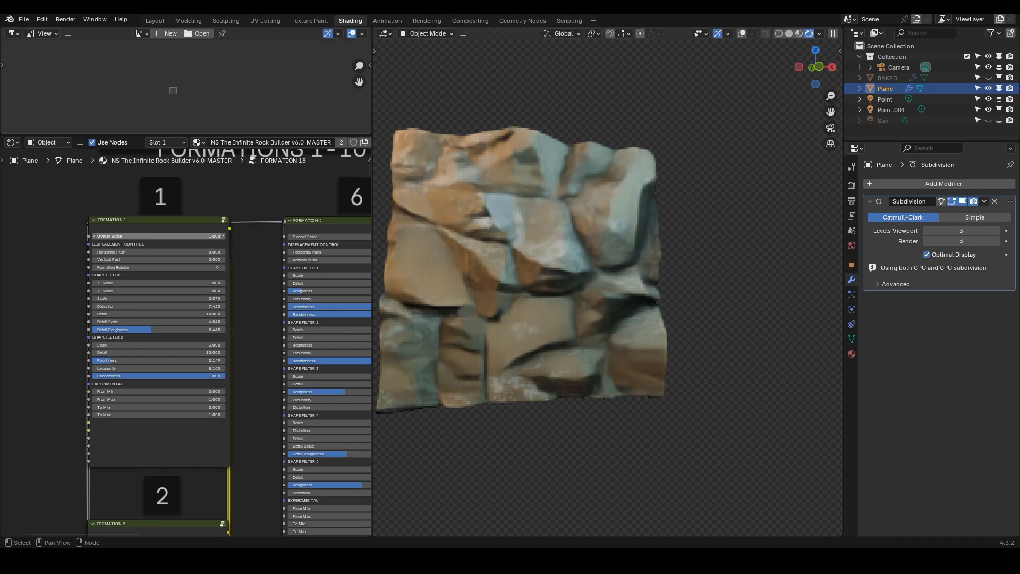
{"action": "key", "text": "Tab"}
{"action": "scroll", "coordinate": [186, 325], "scroll_direction": "down", "scroll_amount": 8}
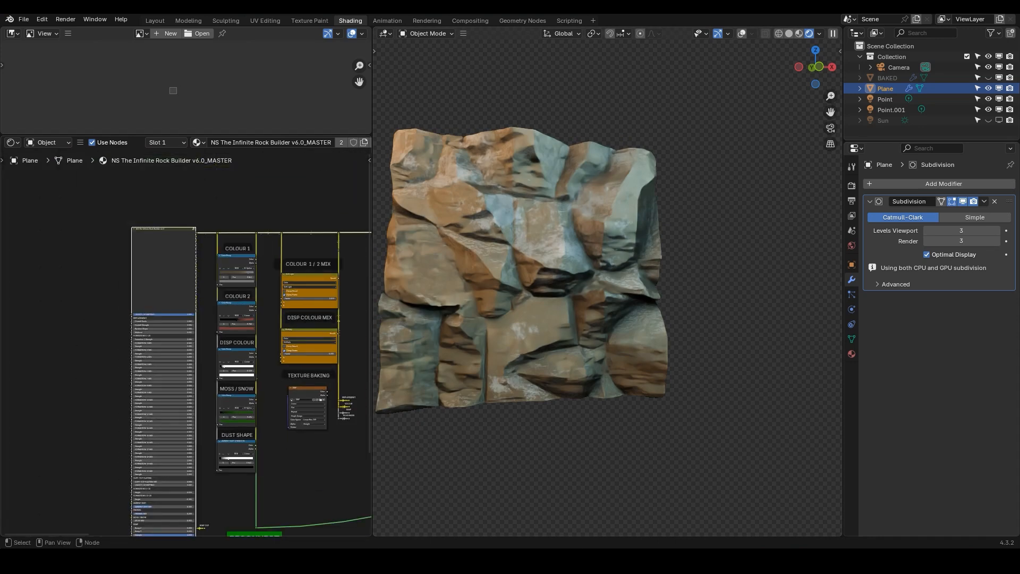
{"action": "scroll", "coordinate": [490, 260], "scroll_direction": "down", "scroll_amount": 2}
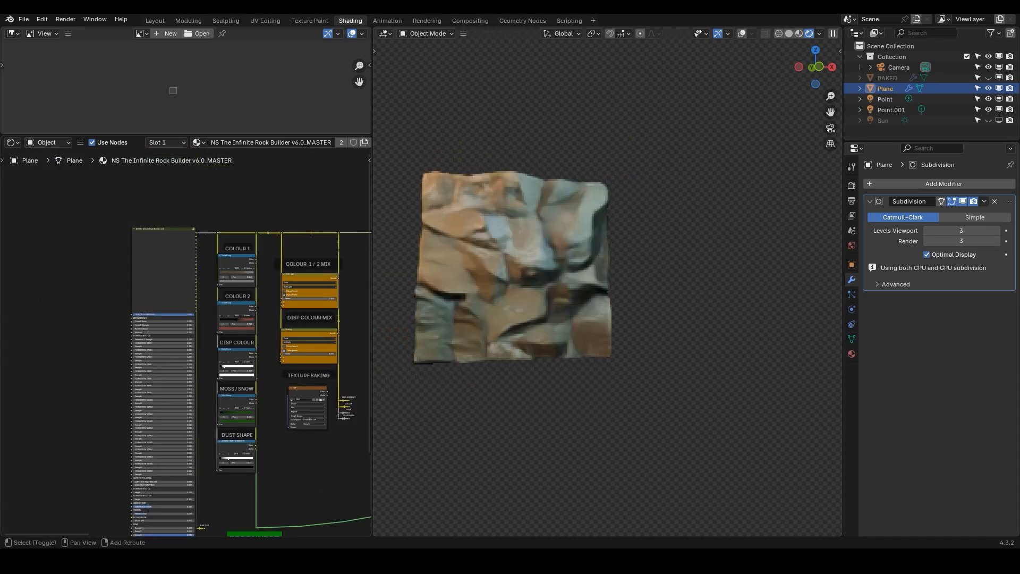
{"action": "key", "text": "x"}
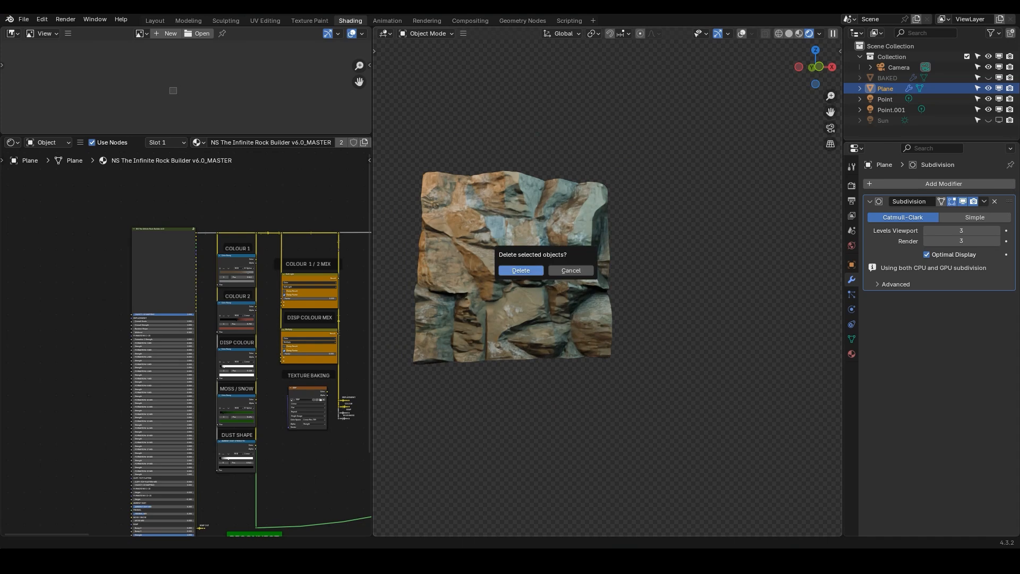
{"action": "key", "text": "Return"}
Add a new mesh plane and rotate it 90° about the X axis
{"action": "key", "text": "shift+a"}
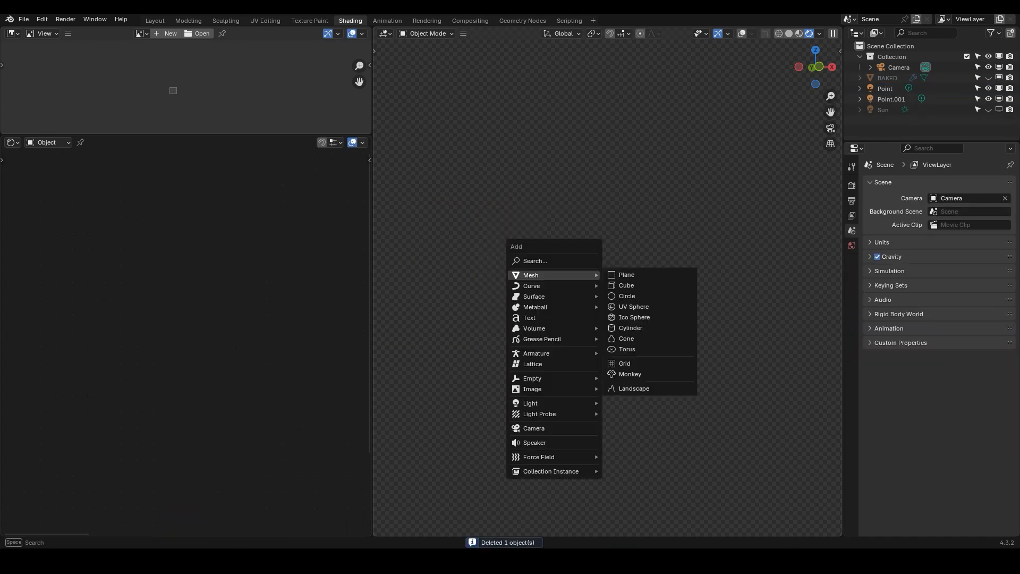
{"action": "left_click", "coordinate": [627, 275]}
{"action": "key", "text": "r"}
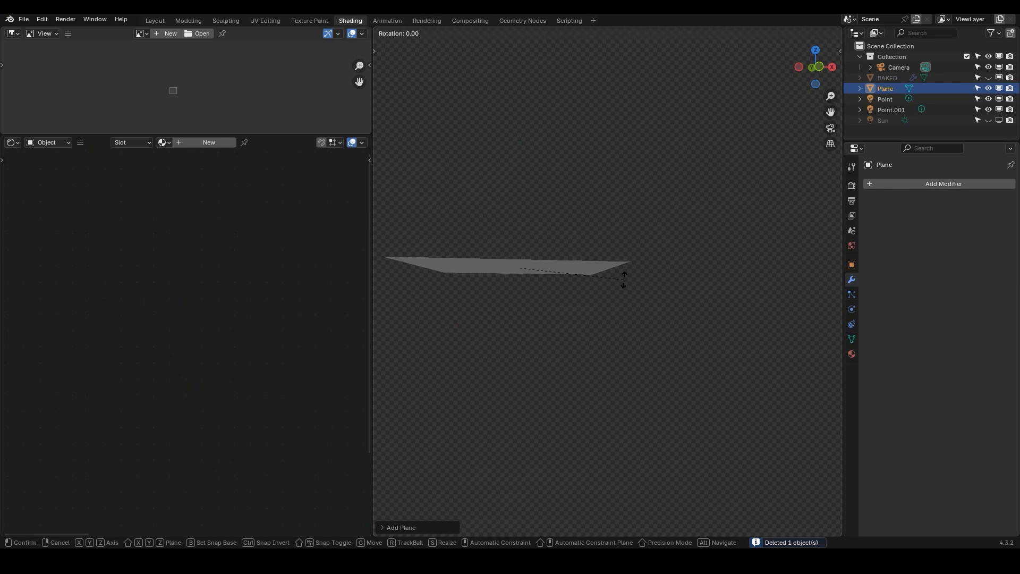
{"action": "key", "text": "x"}
{"action": "key", "text": "9"}
{"action": "key", "text": "0"}
{"action": "key", "text": "Return"}
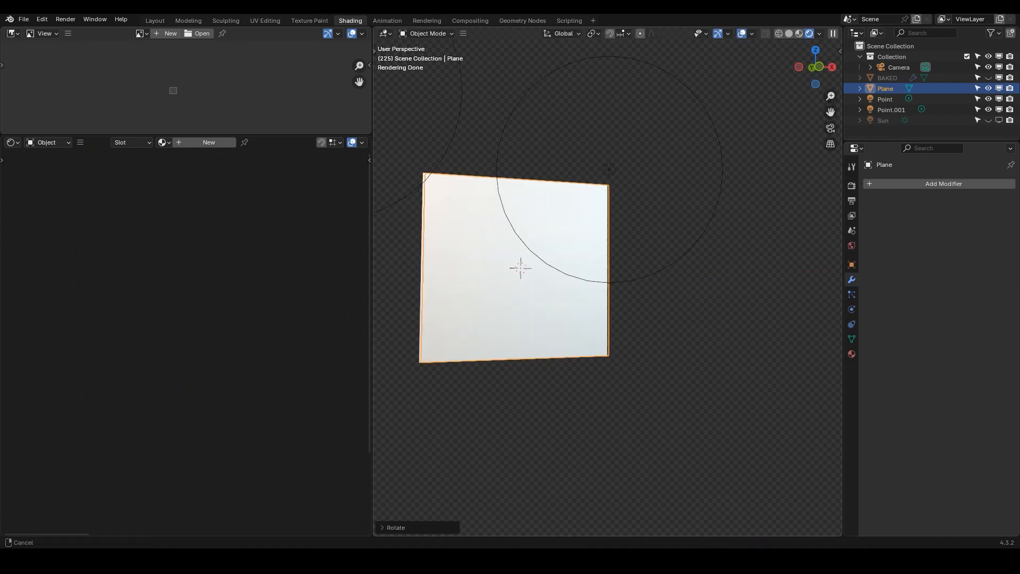
Switch to front view and subdivide the new plane's mesh repeatedly in Edit Mode
{"action": "key", "text": "KP_1"}
{"action": "key", "text": "Tab"}
{"action": "right_click", "coordinate": [613, 230]}
{"action": "key", "text": "Tab"}
{"action": "right_click", "coordinate": [579, 216]}
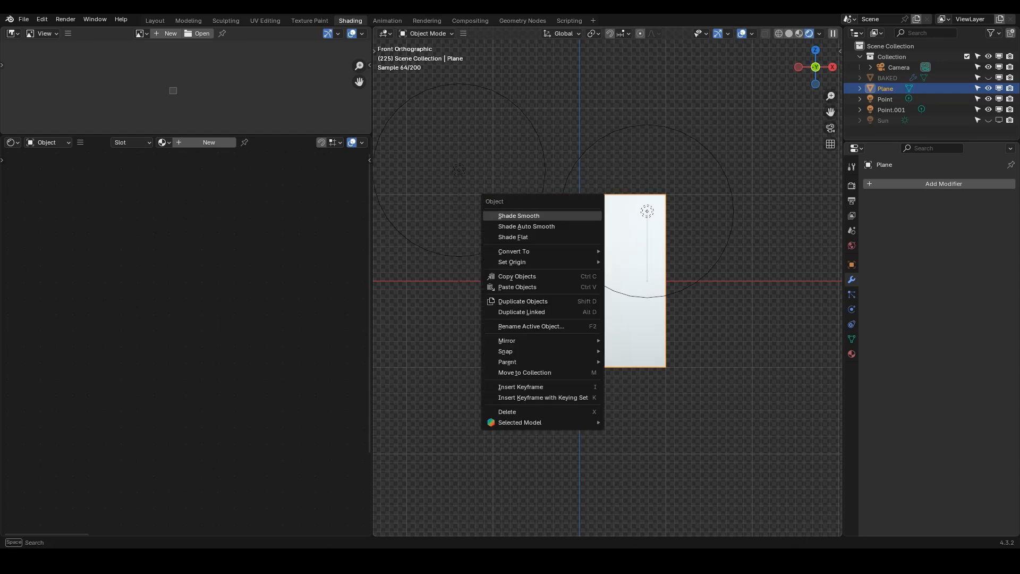
{"action": "key", "text": "Tab"}
{"action": "right_click", "coordinate": [545, 211]}
{"action": "left_click", "coordinate": [544, 211]}
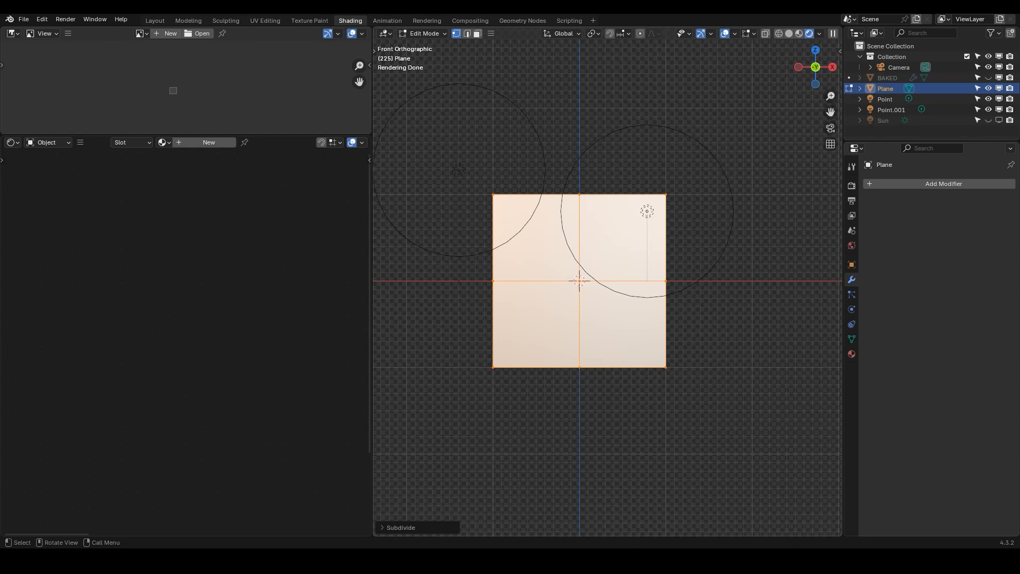
{"action": "right_click", "coordinate": [544, 211]}
{"action": "left_click", "coordinate": [545, 211]}
{"action": "right_click", "coordinate": [545, 211]}
{"action": "left_click", "coordinate": [544, 210]}
{"action": "right_click", "coordinate": [545, 211]}
{"action": "left_click", "coordinate": [544, 211]}
{"action": "right_click", "coordinate": [545, 211]}
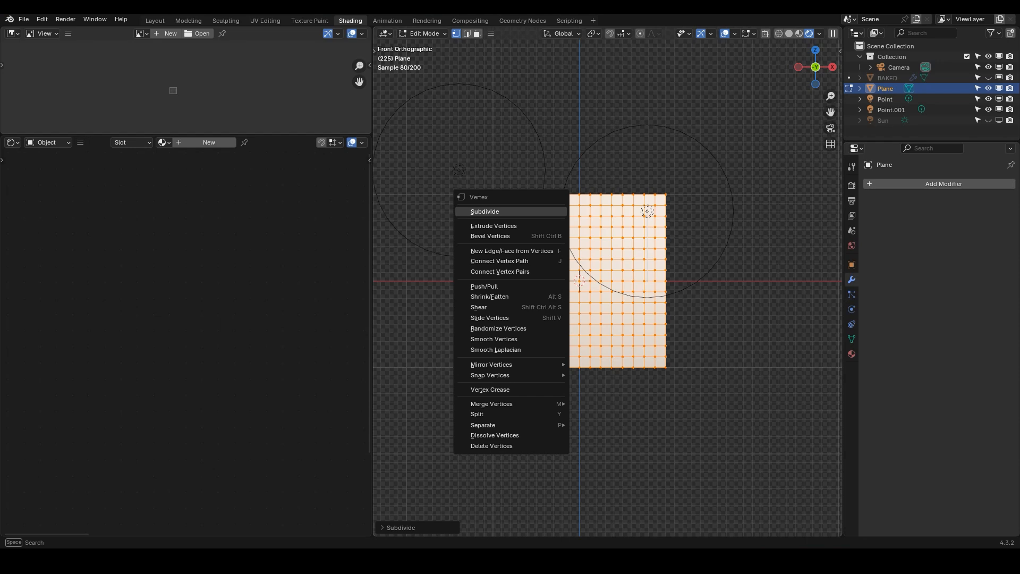
{"action": "left_click", "coordinate": [544, 211]}
{"action": "key", "text": "Tab"}
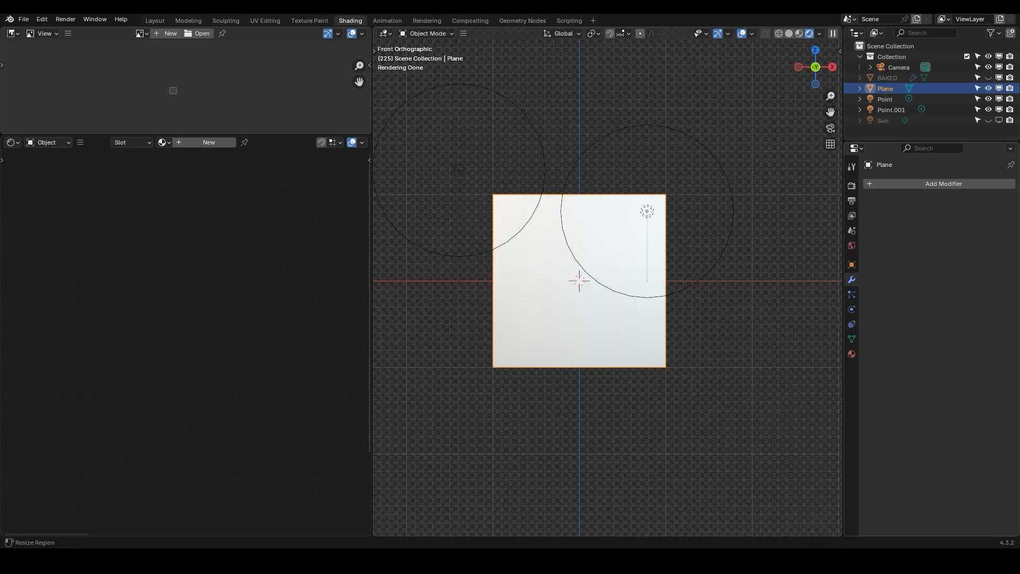
Add a Subdivision Surface modifier to the plane with 3 viewport and render levels
{"action": "left_click", "coordinate": [892, 183]}
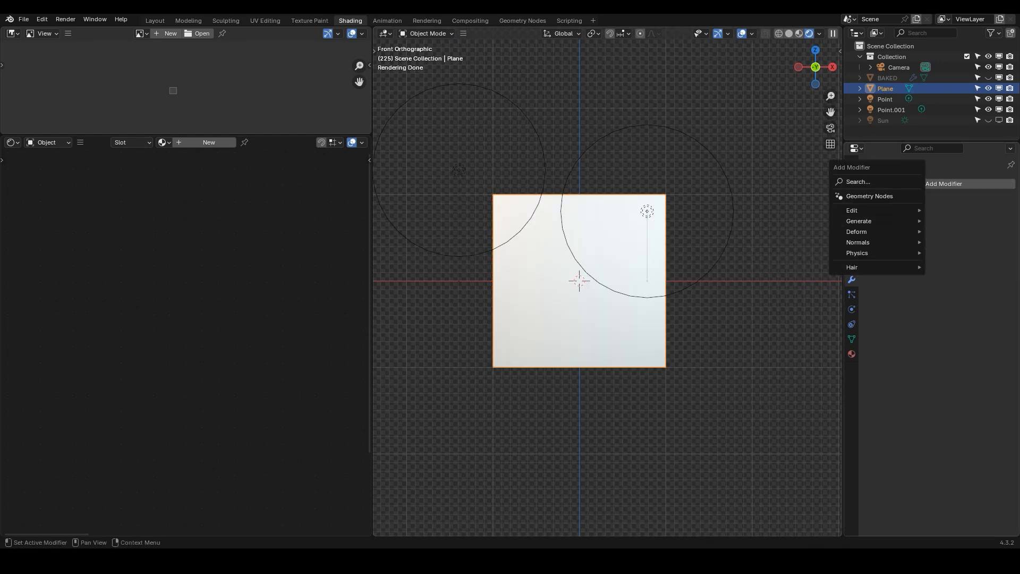
{"action": "mouse_move", "coordinate": [859, 220]}
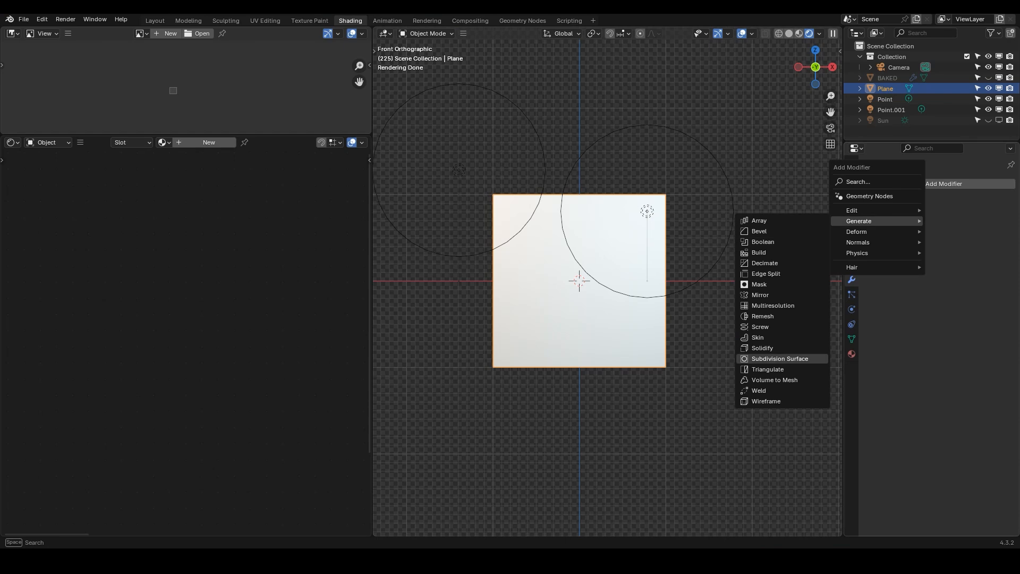
{"action": "left_click", "coordinate": [779, 358]}
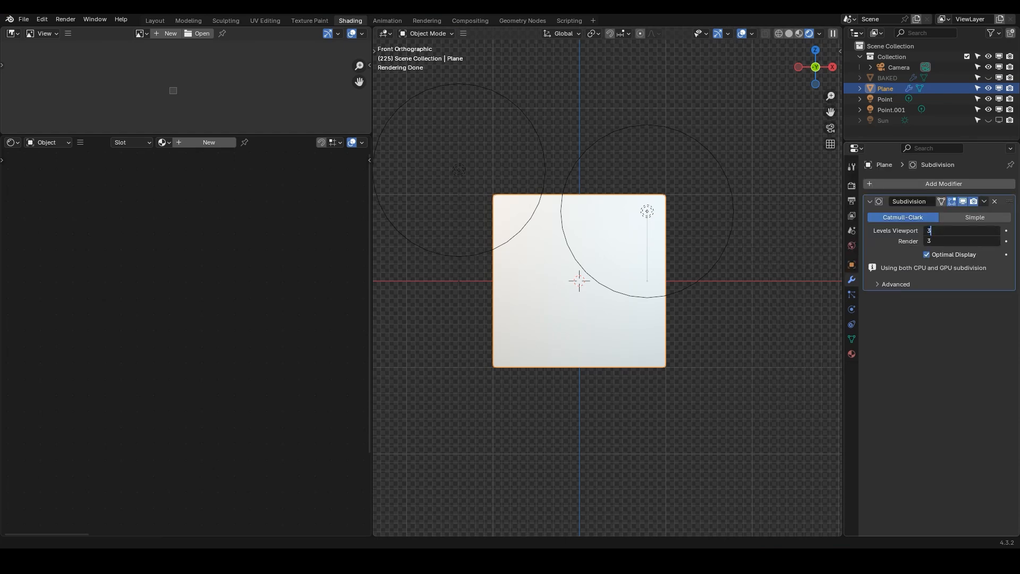
{"action": "key", "text": "Return"}
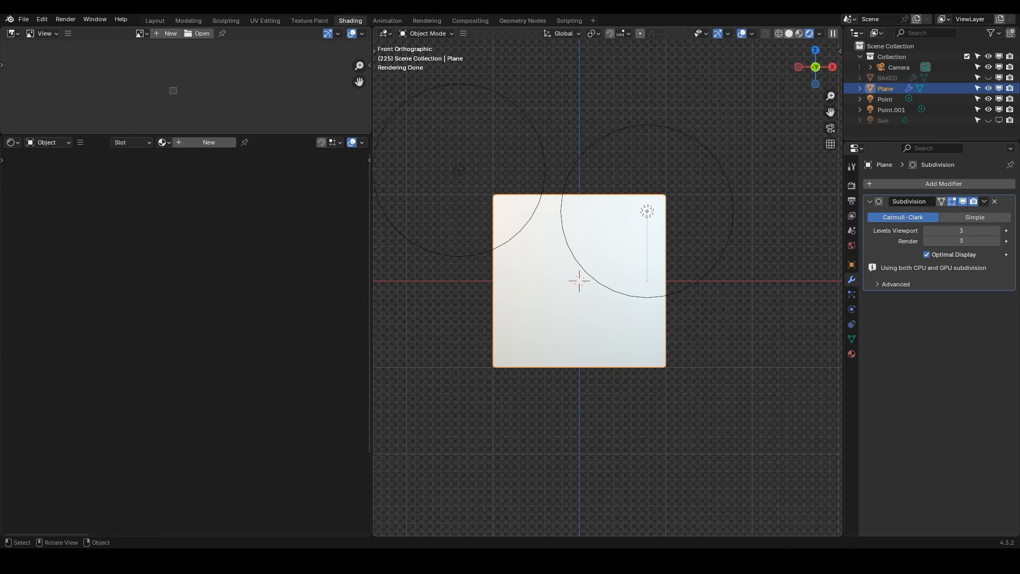
Switch the viewport to solid shading
{"action": "left_click", "coordinate": [790, 33]}
{"action": "scroll", "coordinate": [583, 216], "scroll_direction": "up", "scroll_amount": 1}
{"action": "scroll", "coordinate": [626, 329], "scroll_direction": "down", "scroll_amount": 3}
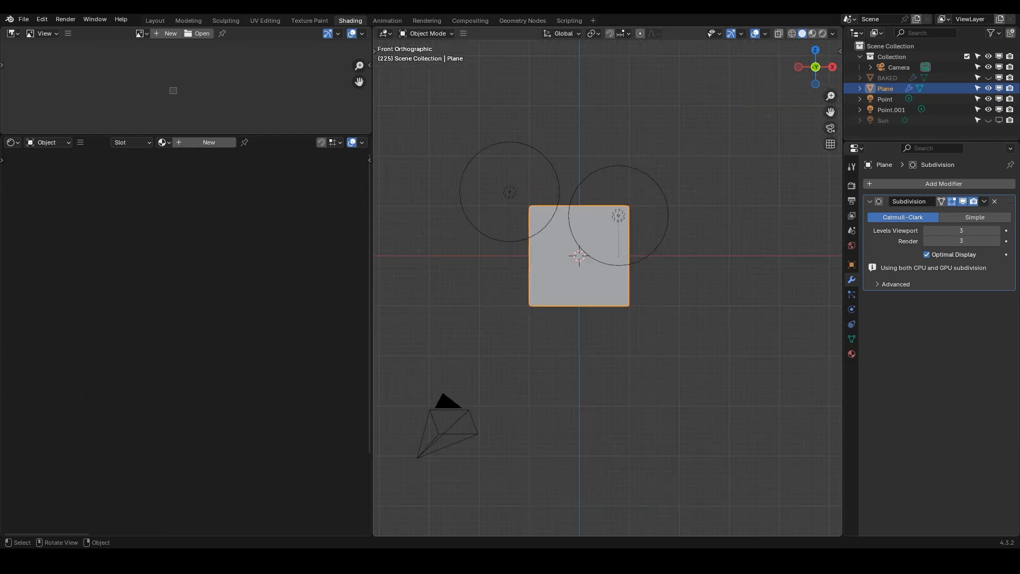
{"action": "scroll", "coordinate": [595, 290], "scroll_direction": "up", "scroll_amount": 3}
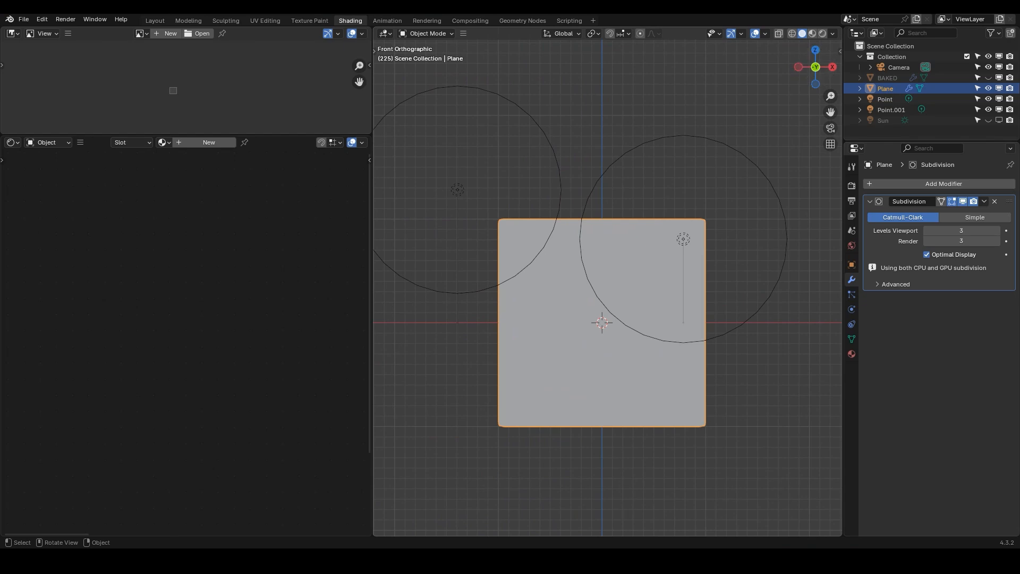
{"action": "key", "text": "Tab"}
{"action": "key", "text": "Tab"}
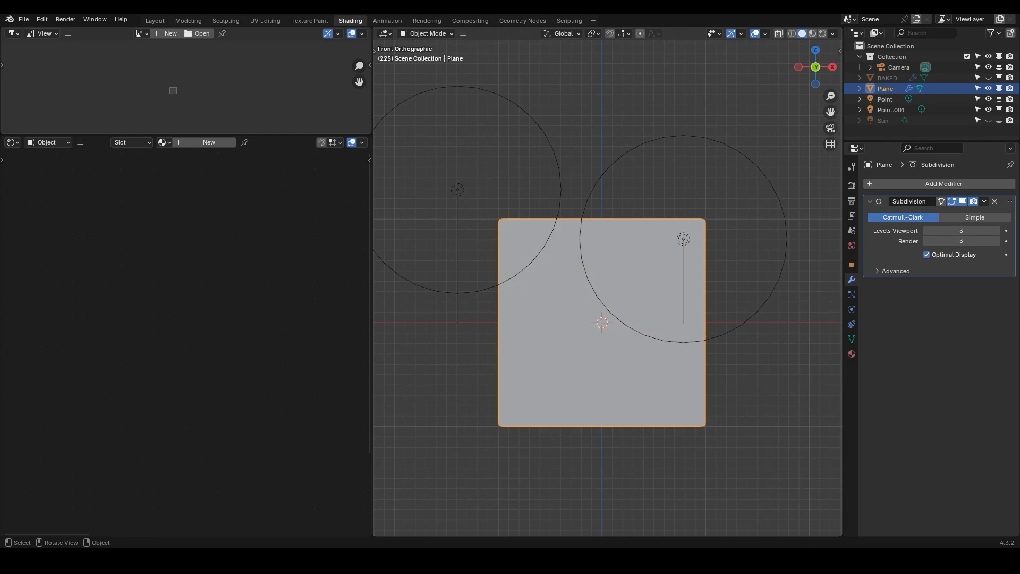
{"action": "scroll", "coordinate": [608, 287], "scroll_direction": "down", "scroll_amount": 3}
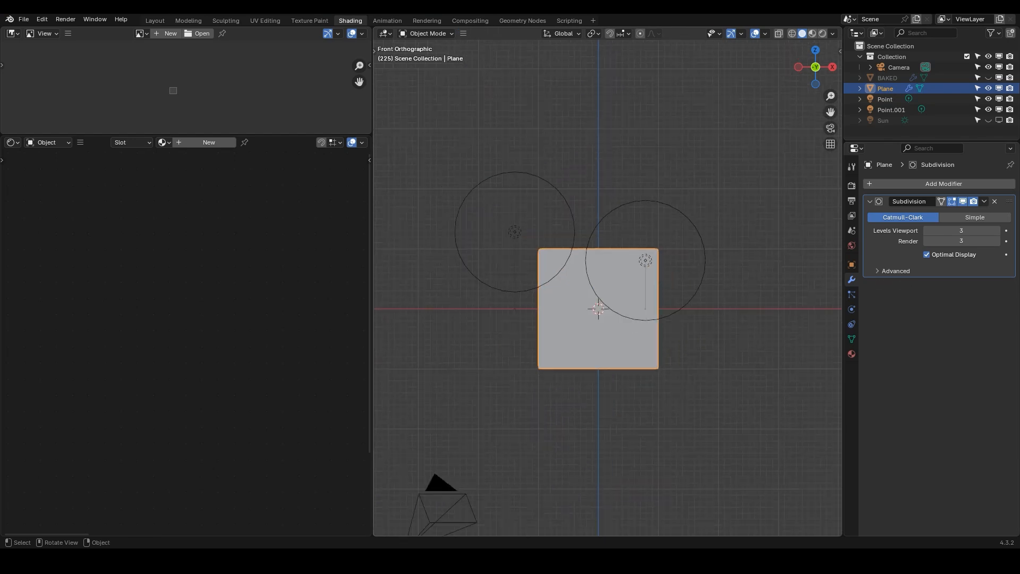
{"action": "scroll", "coordinate": [607, 287], "scroll_direction": "up", "scroll_amount": 1}
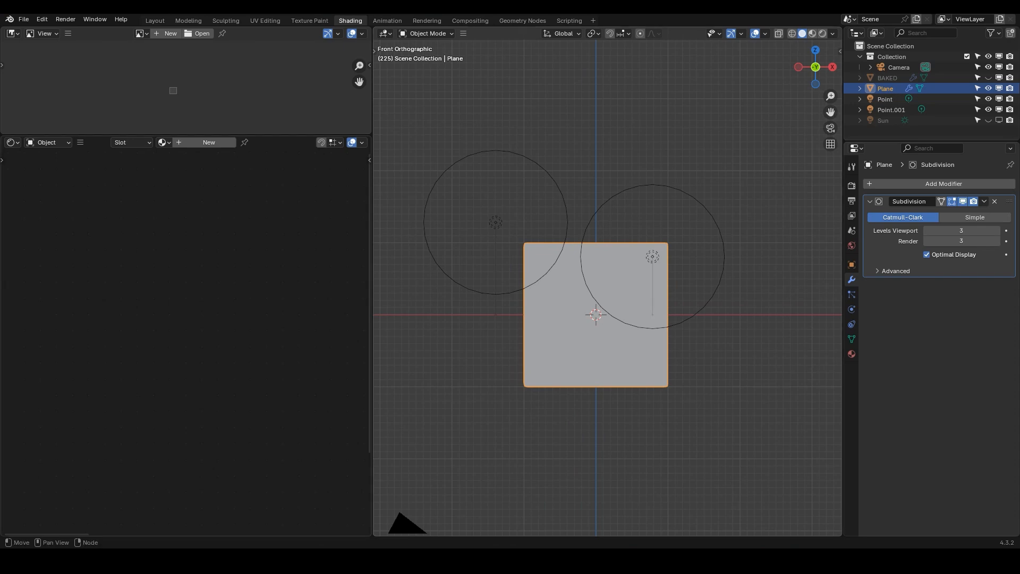
Assign the NS The Infinite Rock Builder v6.0_MASTER material to the new plane and preview it in rendered shading
{"action": "left_click", "coordinate": [162, 142]}
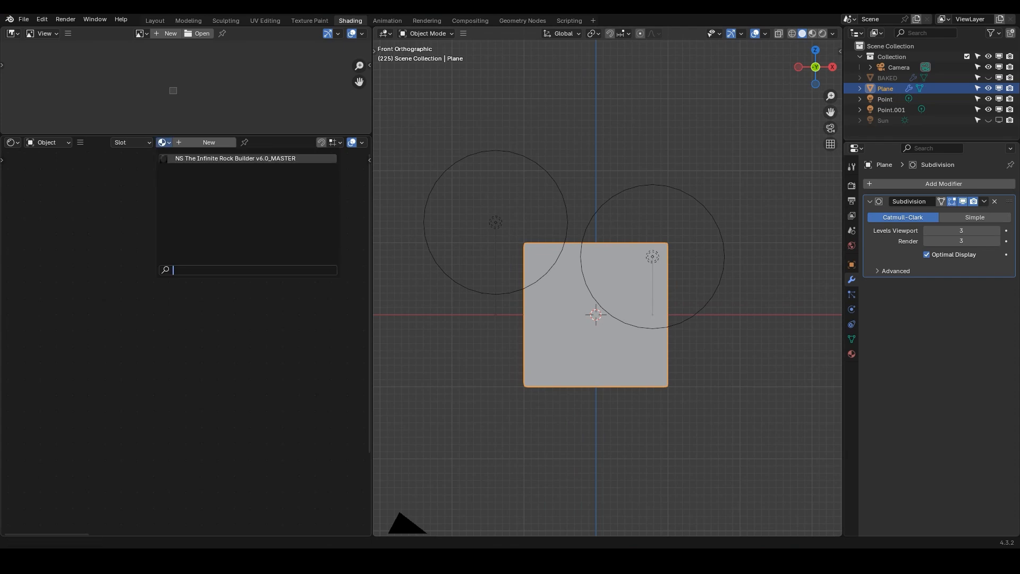
{"action": "left_click", "coordinate": [247, 158]}
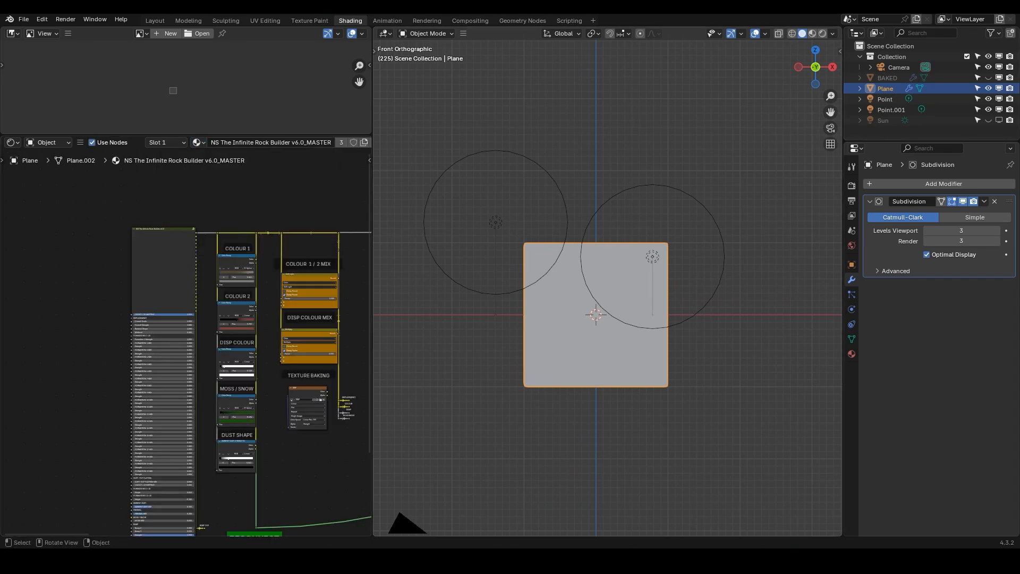
{"action": "key", "text": "z"}
{"action": "scroll", "coordinate": [617, 301], "scroll_direction": "up", "scroll_amount": 1}
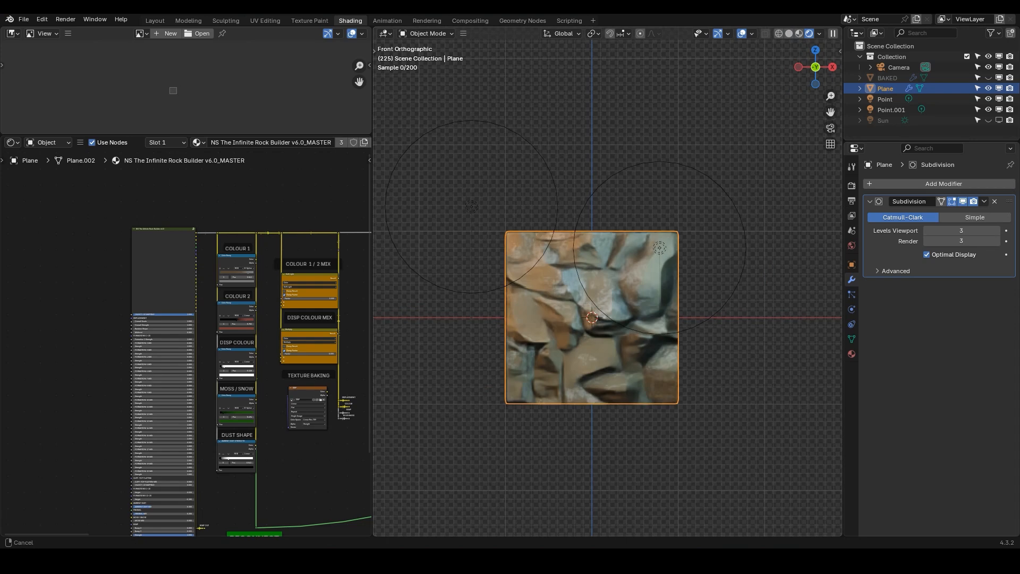
{"action": "scroll", "coordinate": [502, 191], "scroll_direction": "down", "scroll_amount": 3}
{"action": "scroll", "coordinate": [502, 192], "scroll_direction": "up", "scroll_amount": 2}
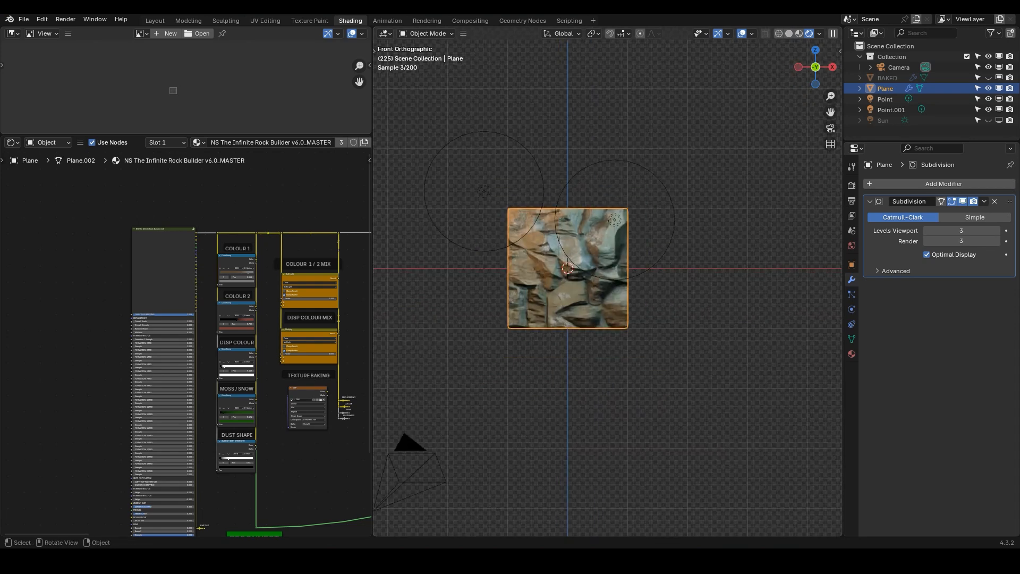
In Edit Mode with solid shading, stretch the plane's side edges about 4.26 times along X
{"action": "left_click", "coordinate": [789, 34]}
{"action": "key", "text": "Tab"}
{"action": "double_click", "coordinate": [508, 253]}
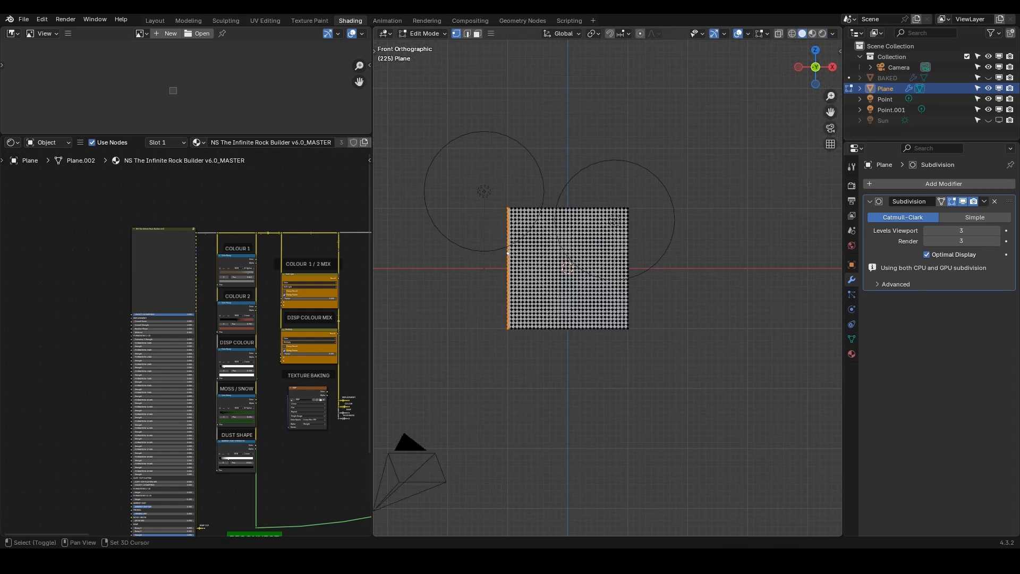
{"action": "scroll", "coordinate": [611, 287], "scroll_direction": "down", "scroll_amount": 3}
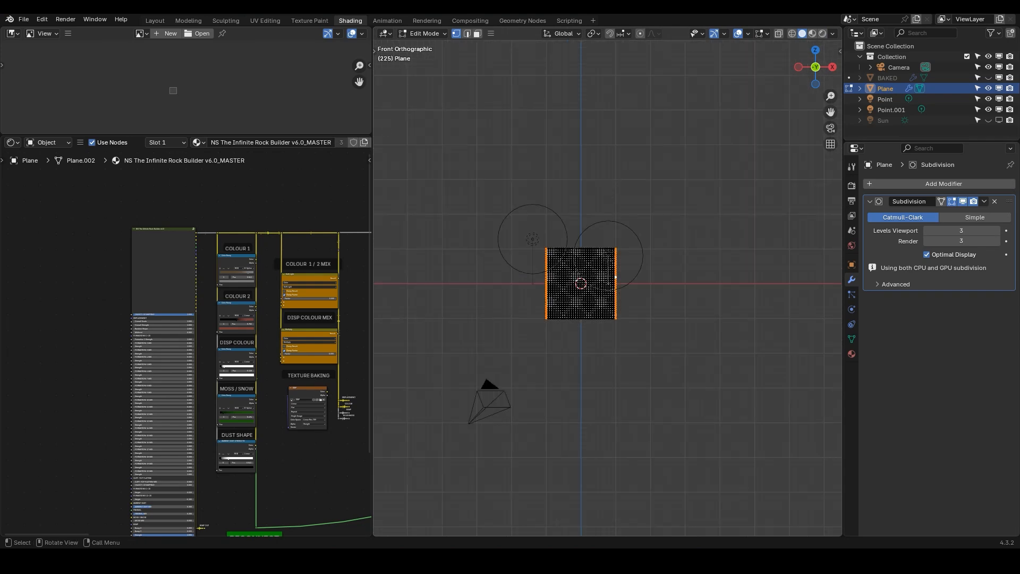
{"action": "key", "text": "s"}
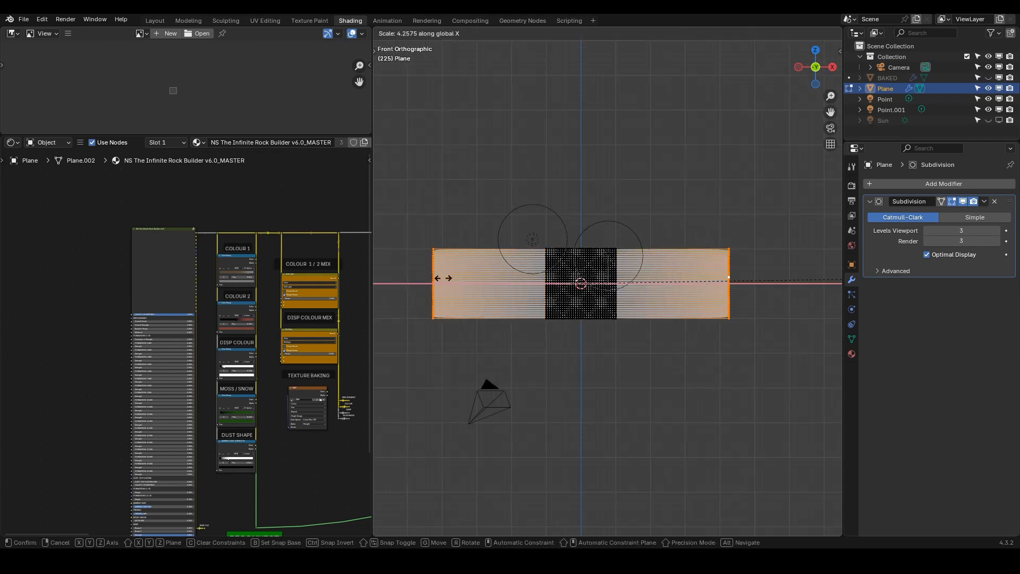
{"action": "left_click", "coordinate": [457, 277]}
Insert several loop cuts into the stretched left section of the plane
{"action": "scroll", "coordinate": [475, 249], "scroll_direction": "up", "scroll_amount": 1}
{"action": "key", "text": "ctrl+r"}
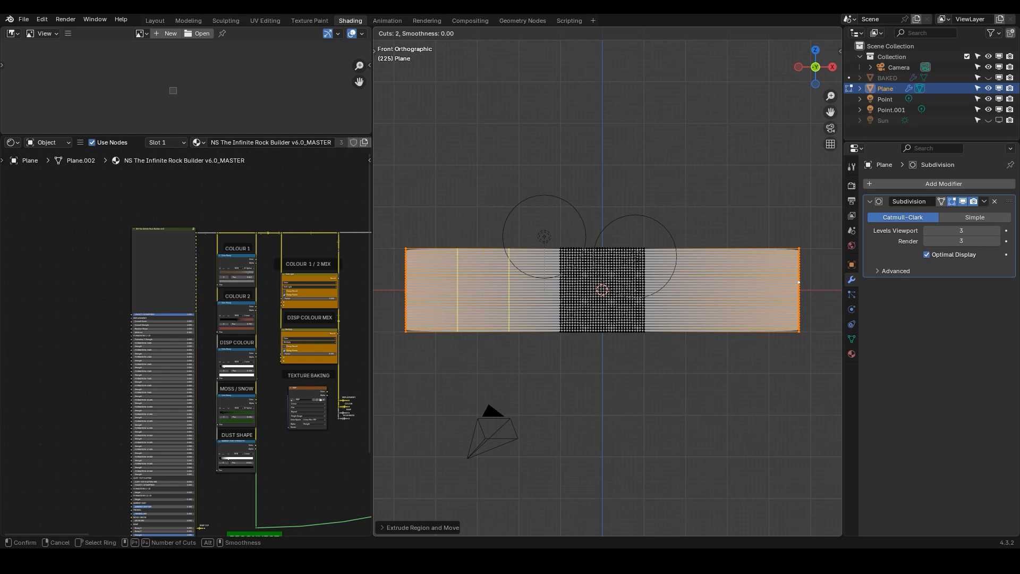
{"action": "scroll", "coordinate": [425, 253], "scroll_direction": "up", "scroll_amount": 16}
{"action": "left_click", "coordinate": [426, 253]}
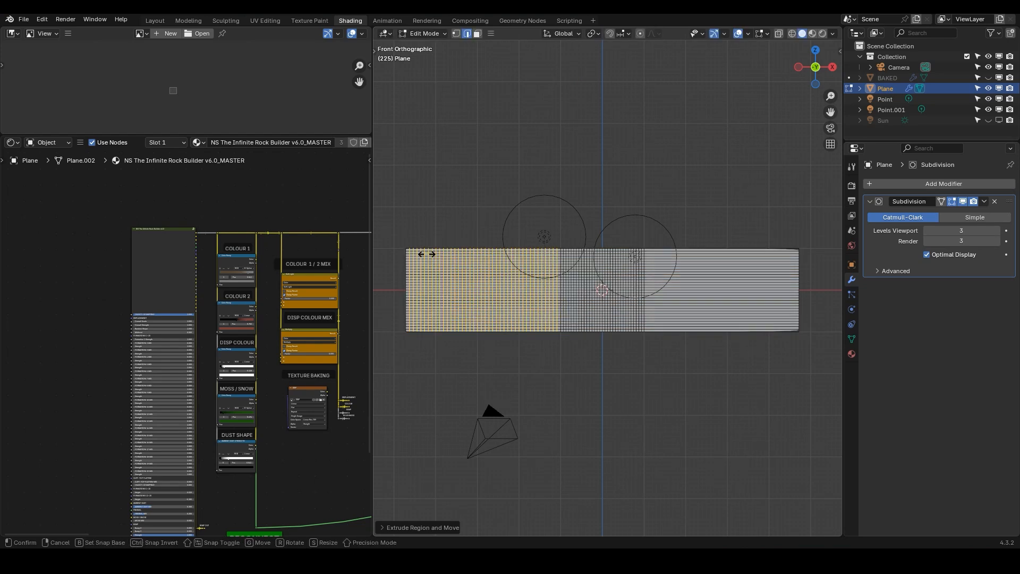
{"action": "right_click", "coordinate": [425, 253]}
Insert 29 loop cuts into the stretched right section of the plane
{"action": "key", "text": "ctrl+r"}
{"action": "scroll", "coordinate": [702, 265], "scroll_direction": "up", "scroll_amount": 3}
{"action": "scroll", "coordinate": [667, 261], "scroll_direction": "up", "scroll_amount": 20}
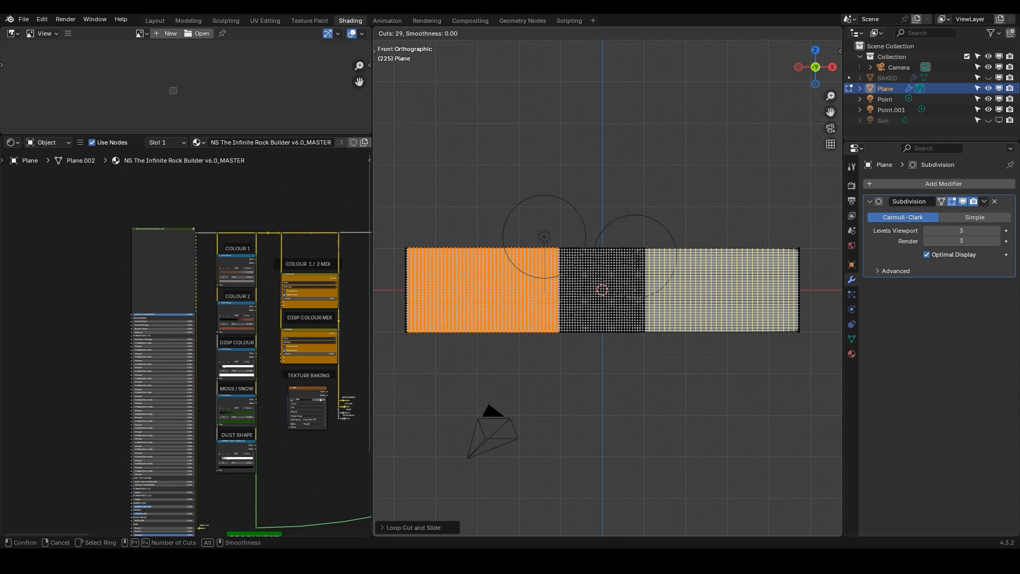
{"action": "left_click", "coordinate": [667, 261]}
{"action": "right_click", "coordinate": [667, 261]}
Select the whole mesh and UV unwrap it with Cube Projection
{"action": "key", "text": "a"}
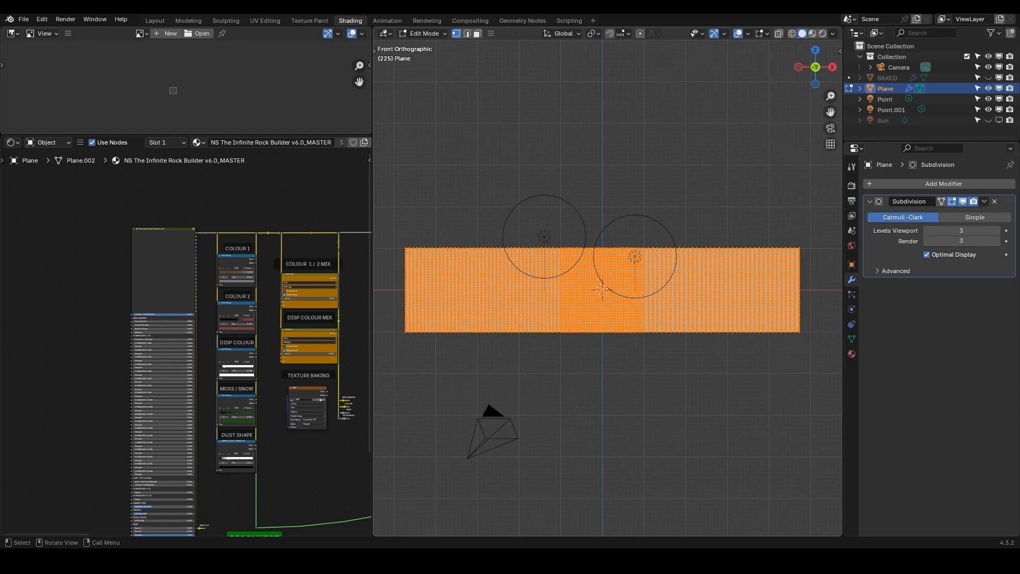
{"action": "key", "text": "u"}
{"action": "mouse_move", "coordinate": [542, 264]}
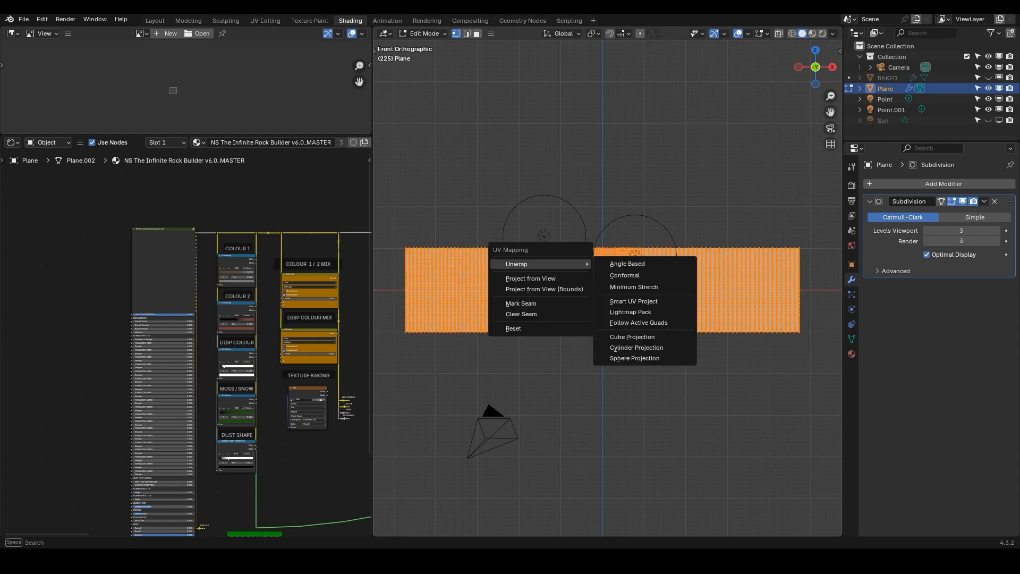
{"action": "left_click", "coordinate": [632, 337]}
Return to Object Mode and preview the textured plane in rendered shading
{"action": "key", "text": "Tab"}
{"action": "mouse_move", "coordinate": [633, 337]}
{"action": "middle_mouse_down"}
{"action": "mouse_move", "coordinate": [659, 324]}
{"action": "mouse_move", "coordinate": [641, 335]}
{"action": "middle_mouse_up"}
{"action": "key", "text": "z"}
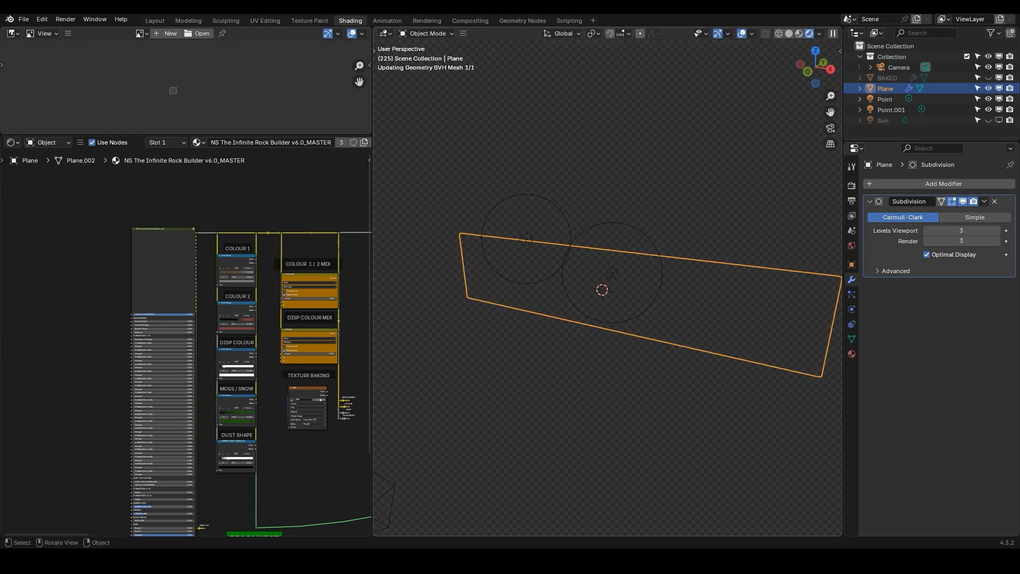
{"action": "scroll", "coordinate": [175, 321], "scroll_direction": "up", "scroll_amount": 5}
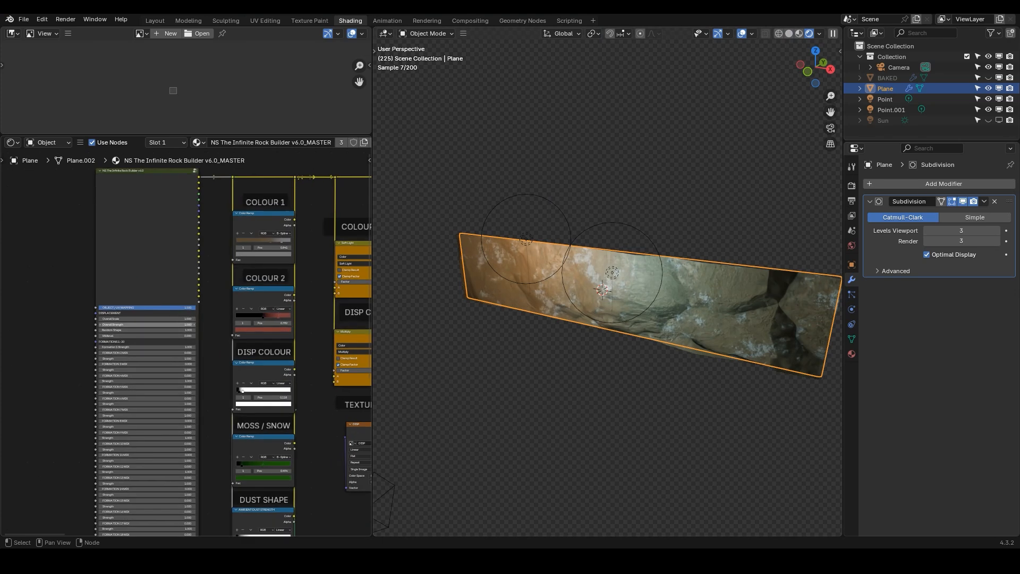
Try the rock builder's Overall Scale at 3 and 4 before setting it to 3.2
{"action": "left_click", "coordinate": [132, 304]}
{"action": "type", "text": "3"}
{"action": "key", "text": "Return"}
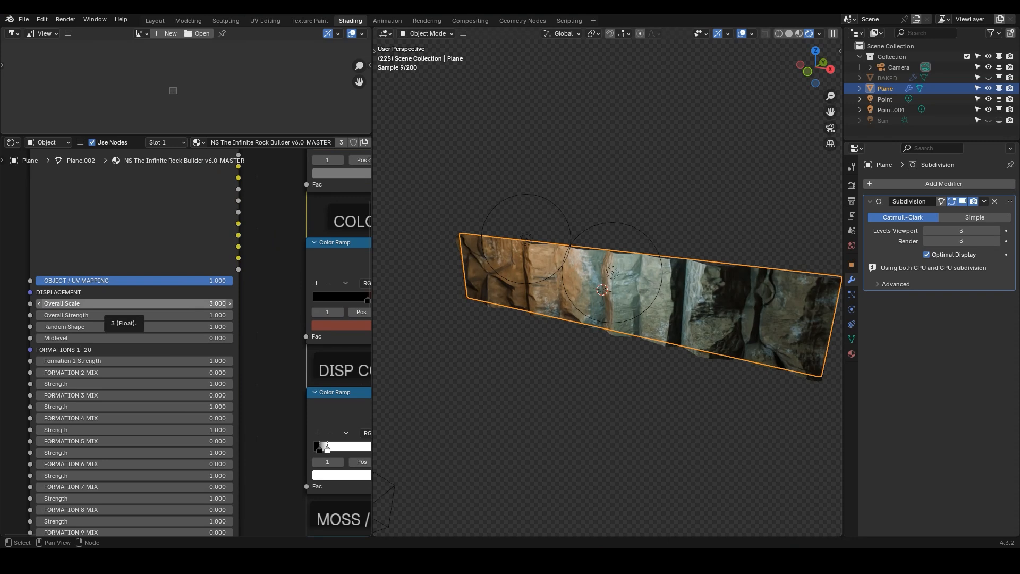
{"action": "left_click", "coordinate": [110, 304]}
{"action": "type", "text": "4"}
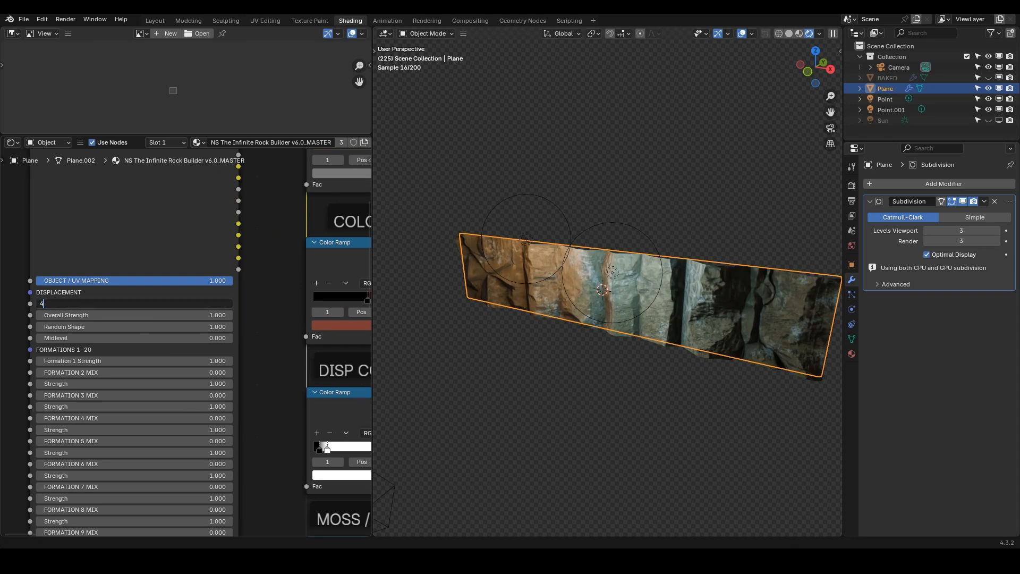
{"action": "key", "text": "Return"}
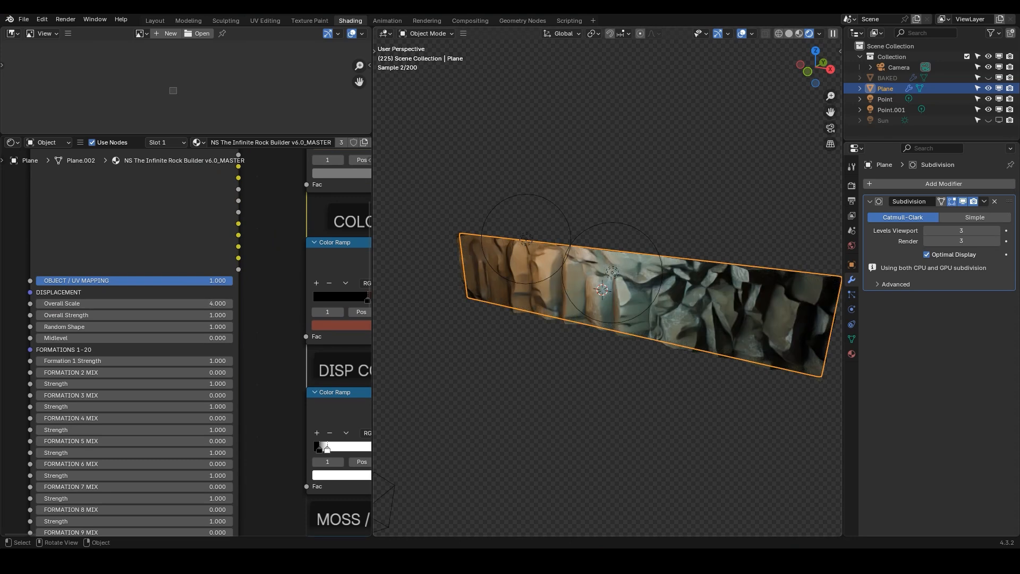
{"action": "left_click", "coordinate": [110, 303]}
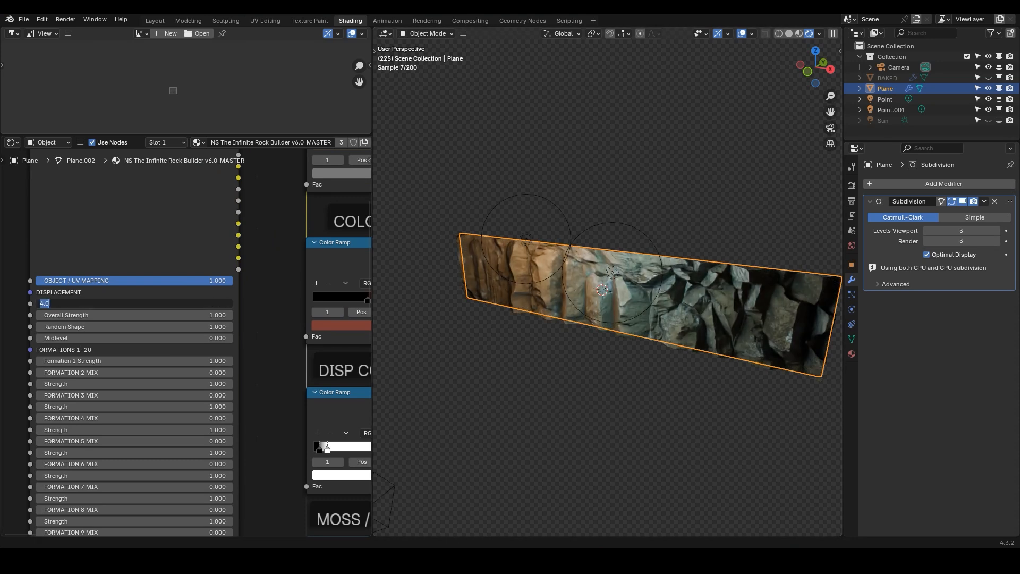
{"action": "type", "text": "3.2"}
{"action": "key", "text": "Return"}
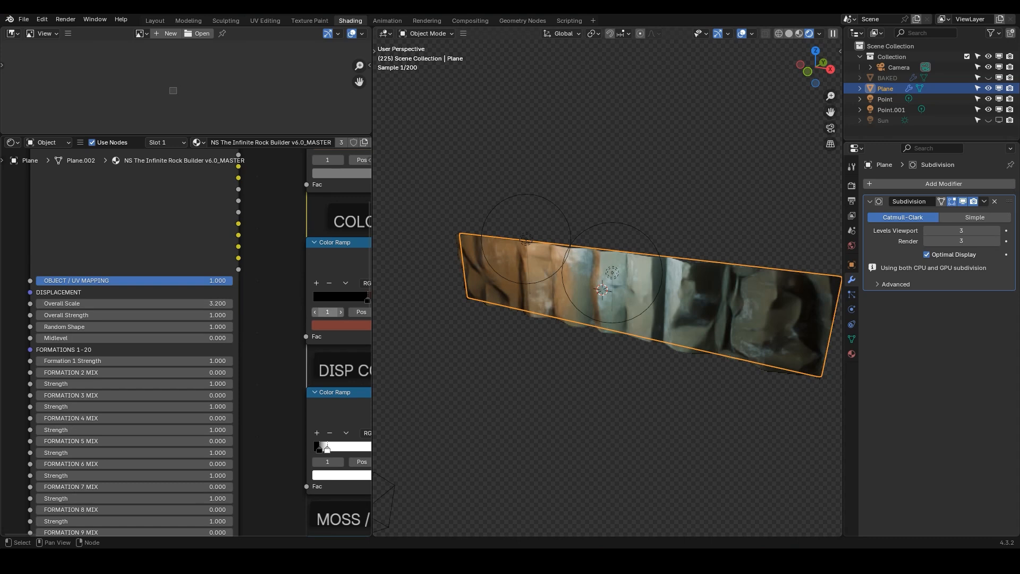
Switch to solid shading, enter Edit Mode and select only the plane's top edge loop
{"action": "mouse_move", "coordinate": [601, 319]}
{"action": "middle_mouse_down"}
{"action": "mouse_move", "coordinate": [652, 282]}
{"action": "mouse_move", "coordinate": [619, 301]}
{"action": "mouse_move", "coordinate": [620, 320]}
{"action": "middle_mouse_up"}
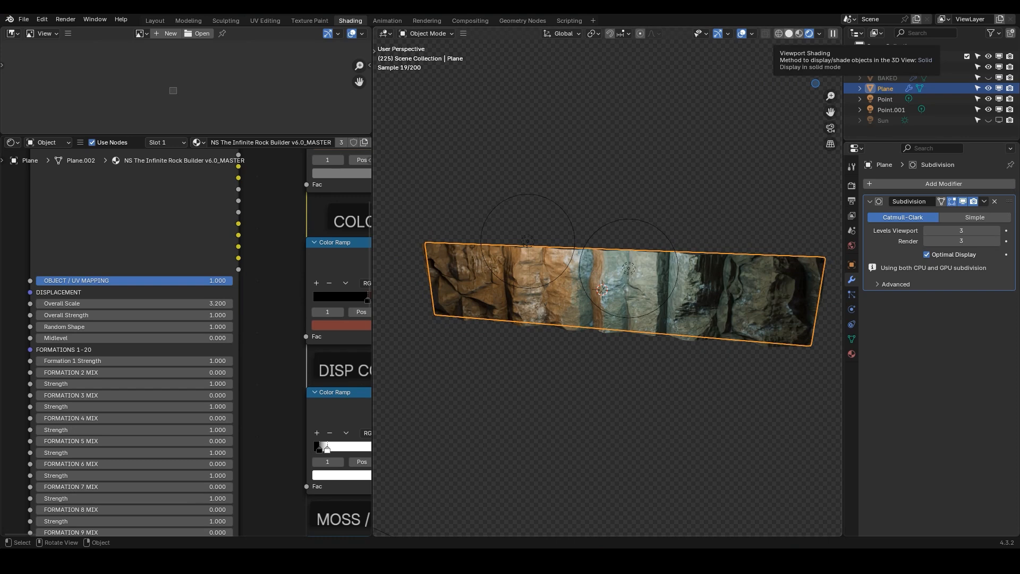
{"action": "left_click", "coordinate": [789, 33]}
{"action": "key", "text": "Tab"}
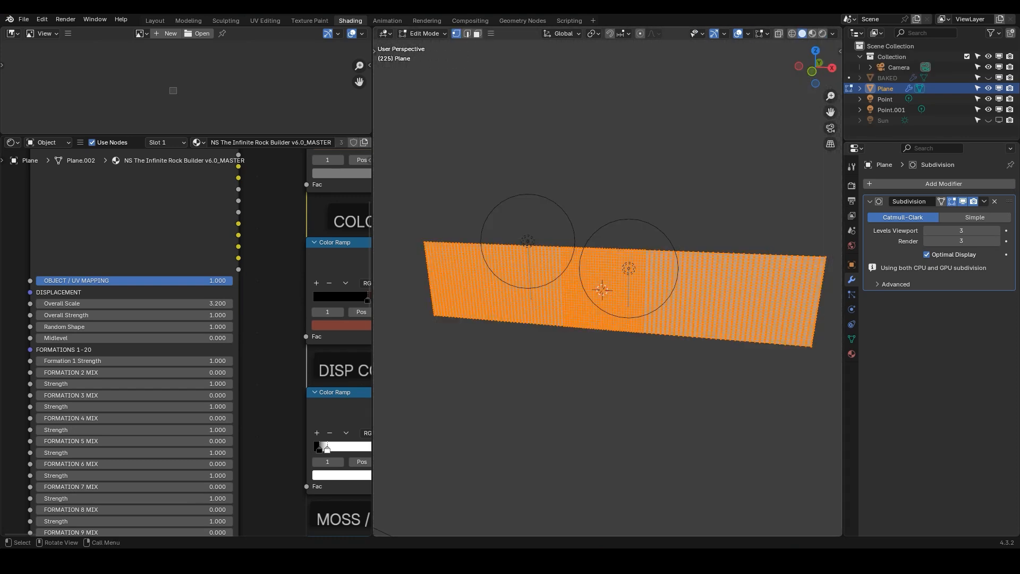
{"action": "key", "text": "alt+a"}
{"action": "left_click", "coordinate": [610, 249], "text": "alt"}
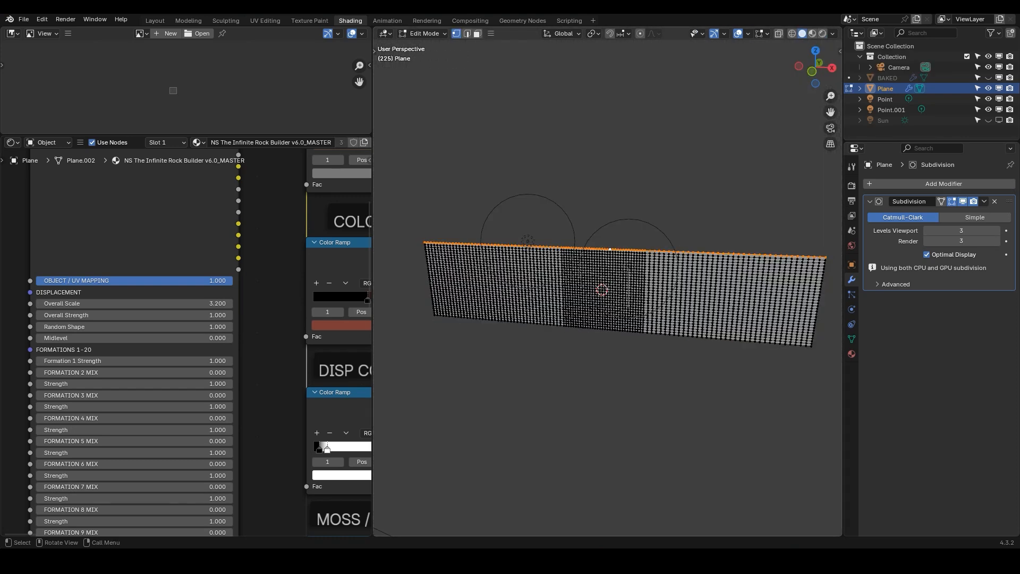
In right side view, curl the top edge loop backward by rotating and moving it with proportional editing
{"action": "key", "text": "KP_3"}
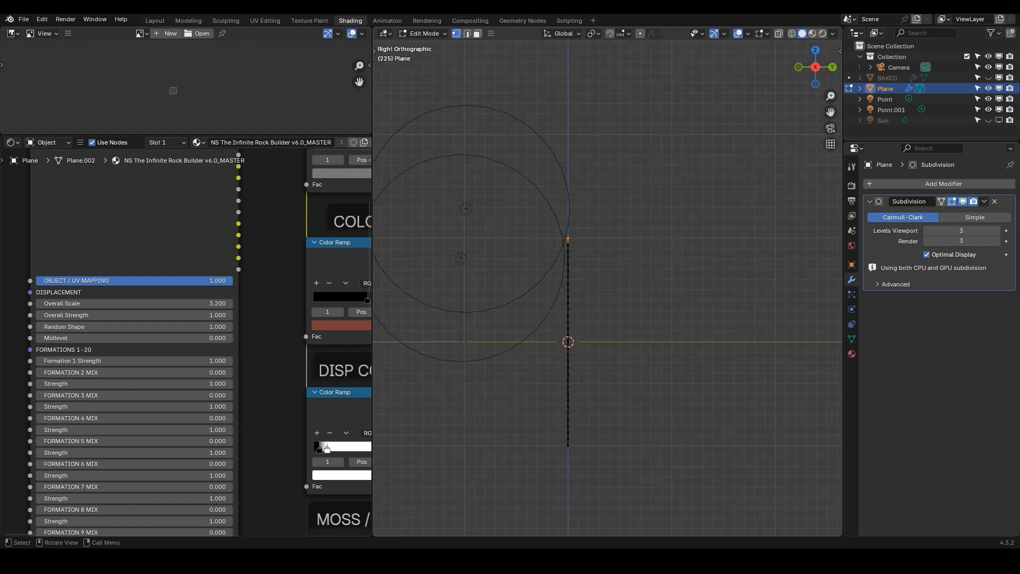
{"action": "key", "text": "r"}
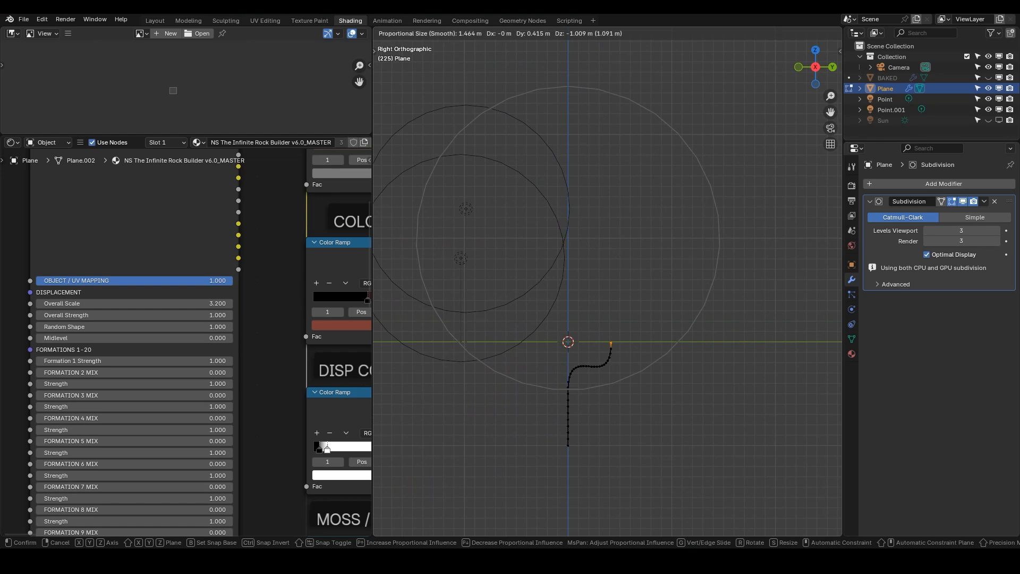
{"action": "key", "text": "Escape"}
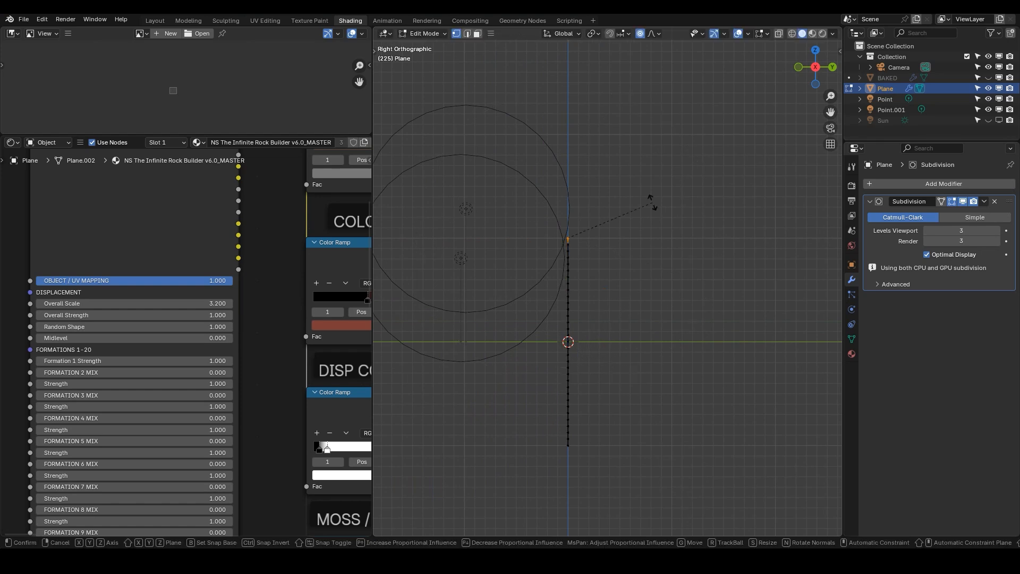
{"action": "key", "text": "r"}
{"action": "left_click", "coordinate": [682, 333]}
{"action": "key", "text": "g"}
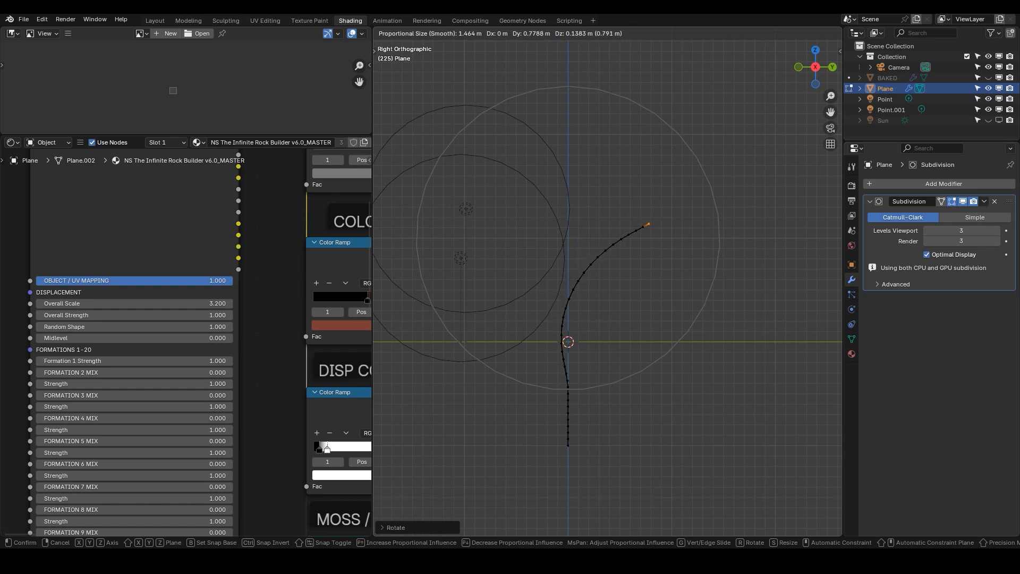
{"action": "key", "text": "Return"}
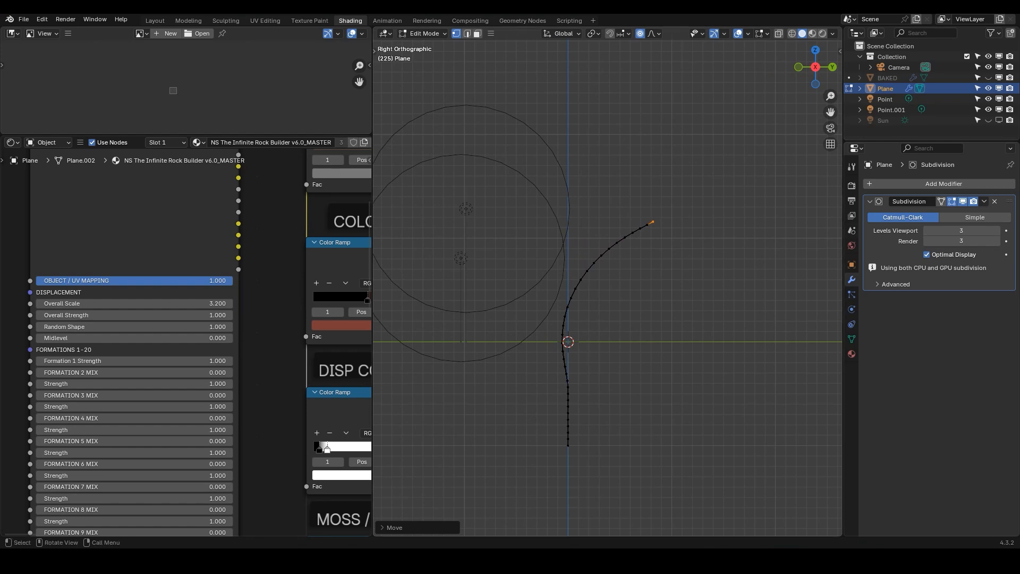
Return to Object Mode and preview the curled plane in rendered shading
{"action": "middle_click_drag", "start_coordinate": [658, 297], "coordinate": [735, 327]}
{"action": "scroll", "coordinate": [717, 299], "scroll_direction": "down", "scroll_amount": 2}
{"action": "key", "text": "Tab"}
{"action": "left_click", "coordinate": [823, 34]}
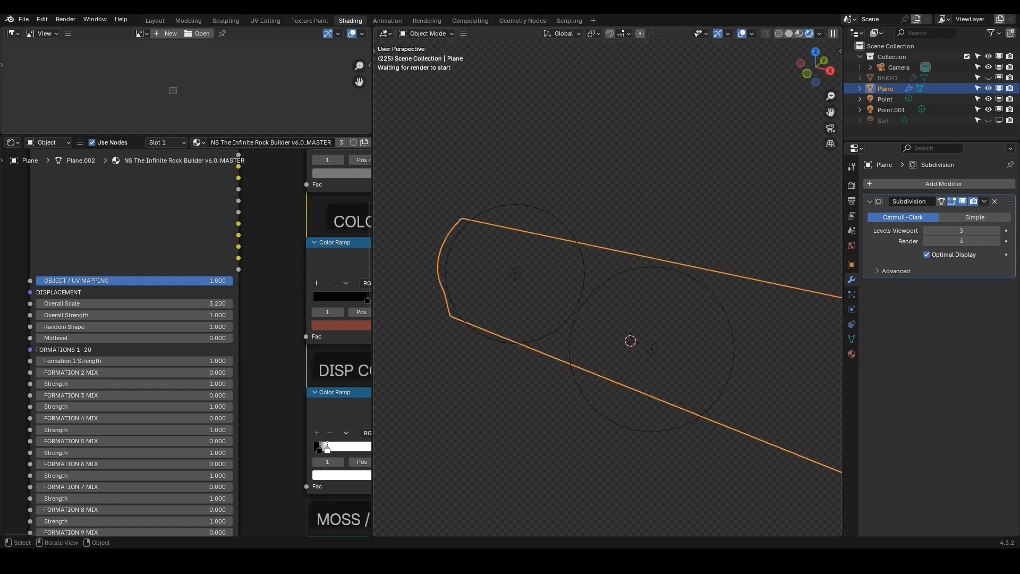
Set the Formation 7 Mix value to 1 in the rock builder's formation settings
{"action": "middle_click_drag", "start_coordinate": [658, 297], "coordinate": [609, 231], "text": "shift"}
{"action": "scroll", "coordinate": [609, 231], "scroll_direction": "down", "scroll_amount": 1}
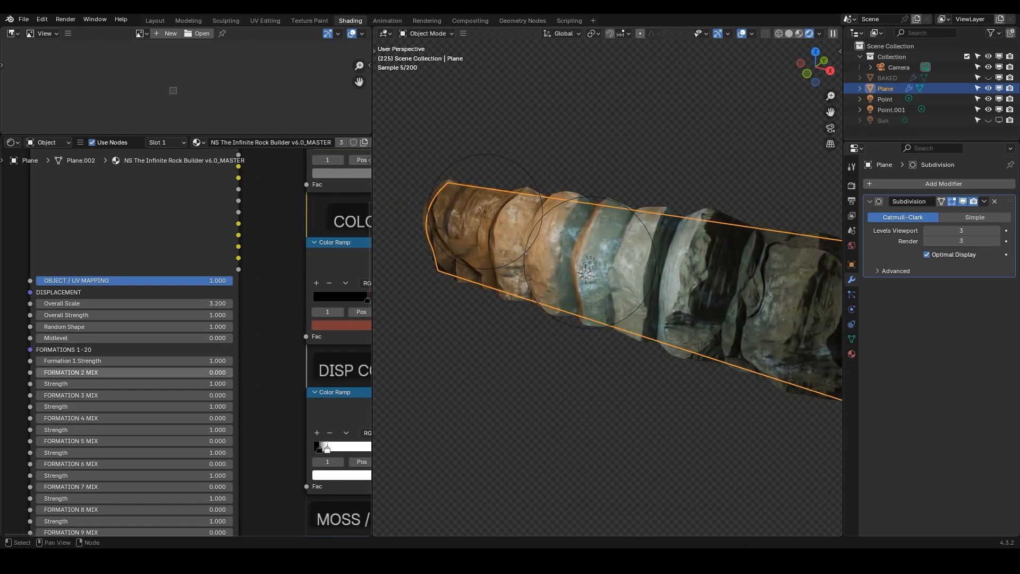
{"action": "scroll", "coordinate": [132, 372], "scroll_direction": "down", "scroll_amount": 10}
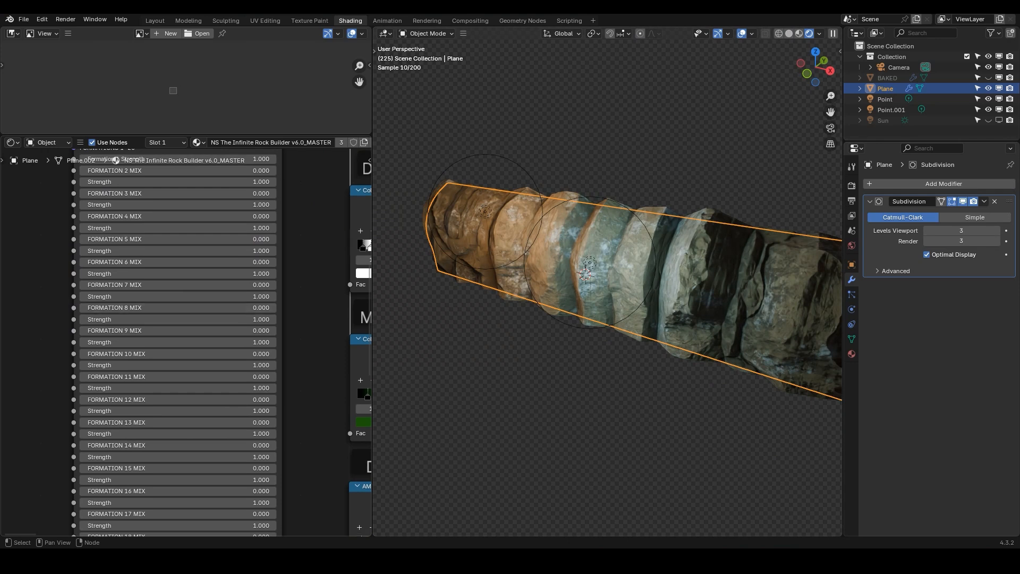
{"action": "left_click_drag", "start_coordinate": [178, 284], "coordinate": [180, 285]}
{"action": "type", "text": "1"}
{"action": "key", "text": "Return"}
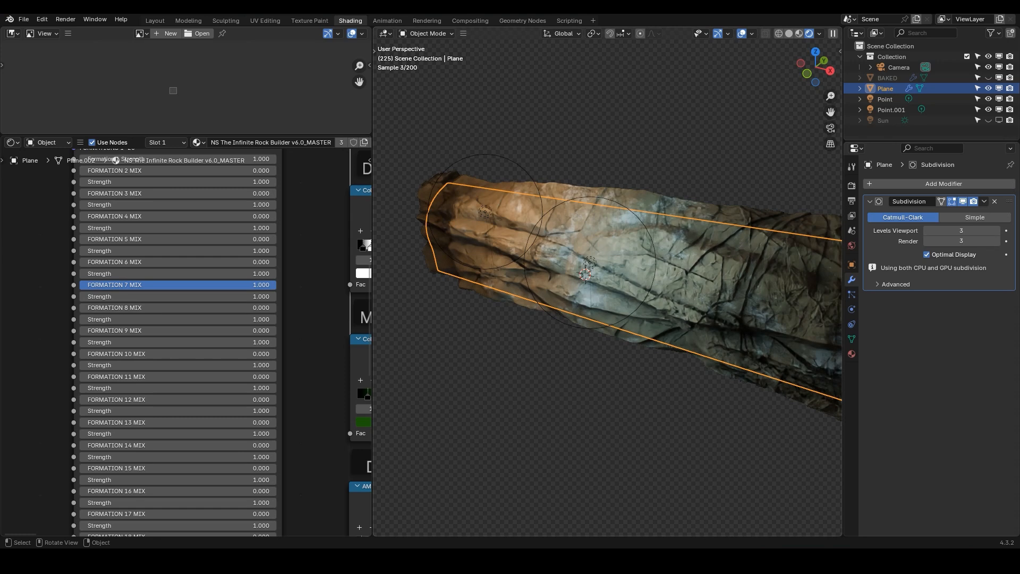
Switch to solid shading, enter Edit Mode in top view, and bend one end of the plane by rotating and moving its end edge loop
{"action": "left_click", "coordinate": [789, 34]}
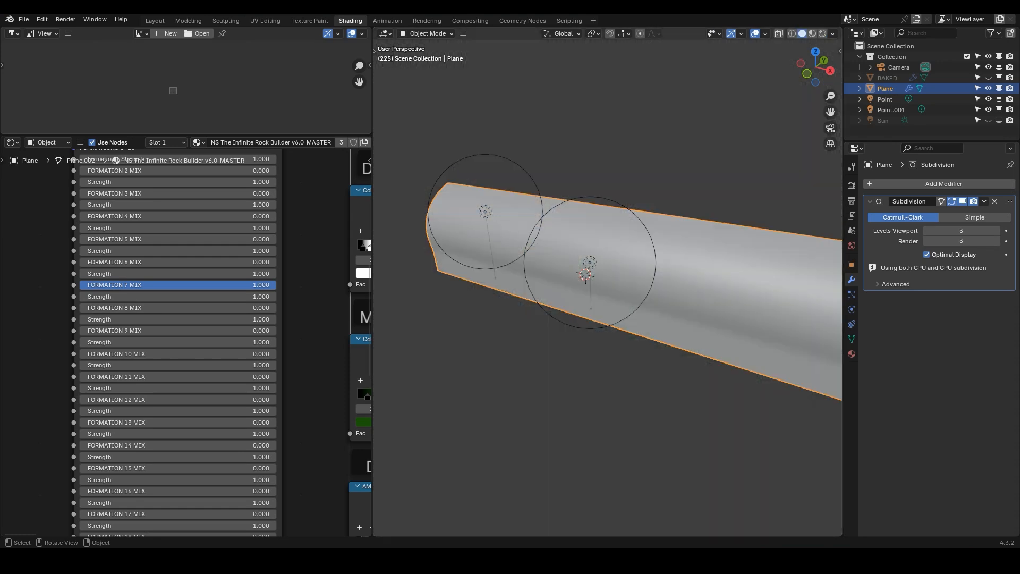
{"action": "key", "text": "KP_7"}
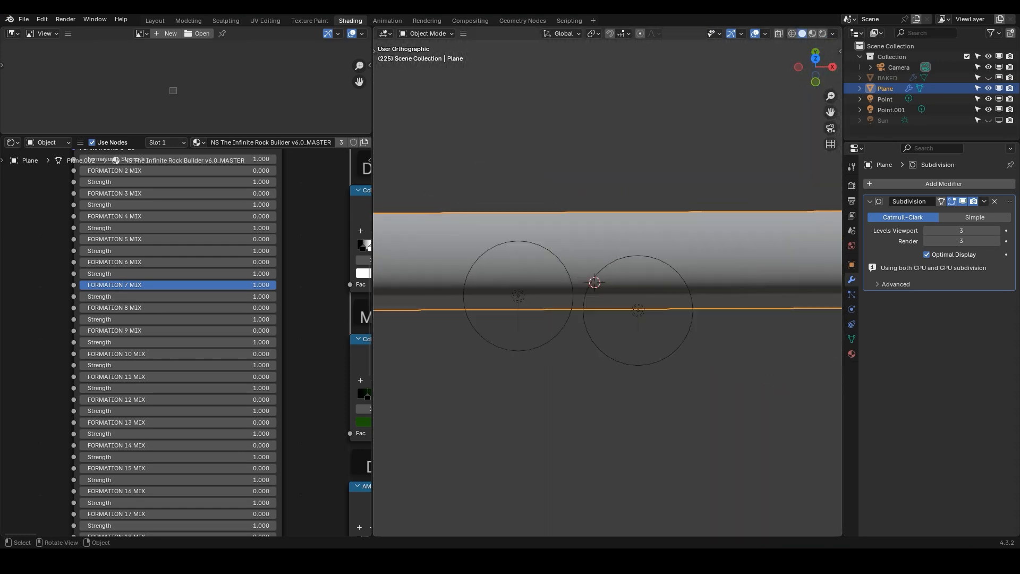
{"action": "key", "text": "Tab"}
{"action": "middle_click_drag", "start_coordinate": [787, 244], "coordinate": [552, 265], "text": "shift"}
{"action": "left_click", "coordinate": [621, 262]}
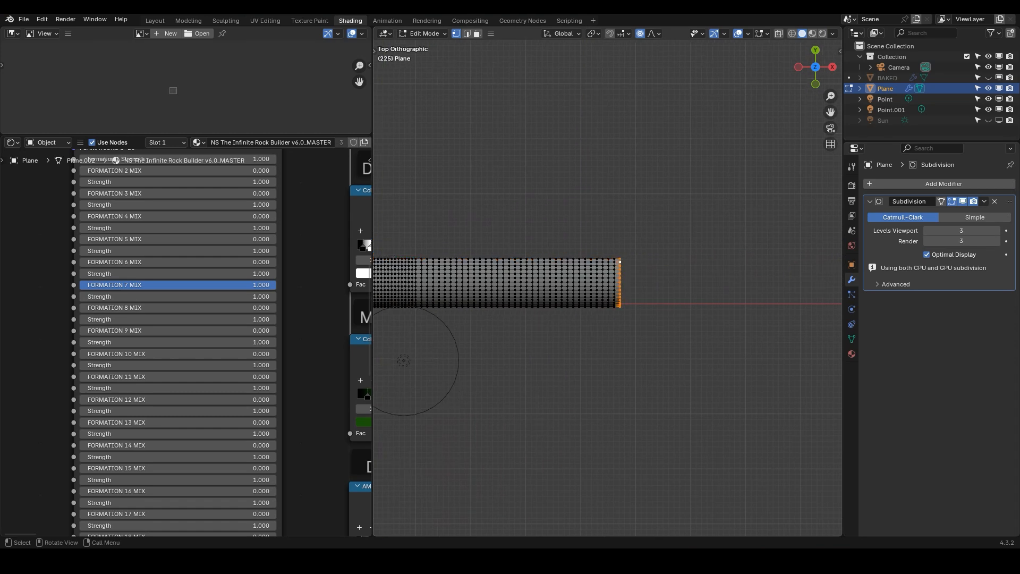
{"action": "key", "text": "r"}
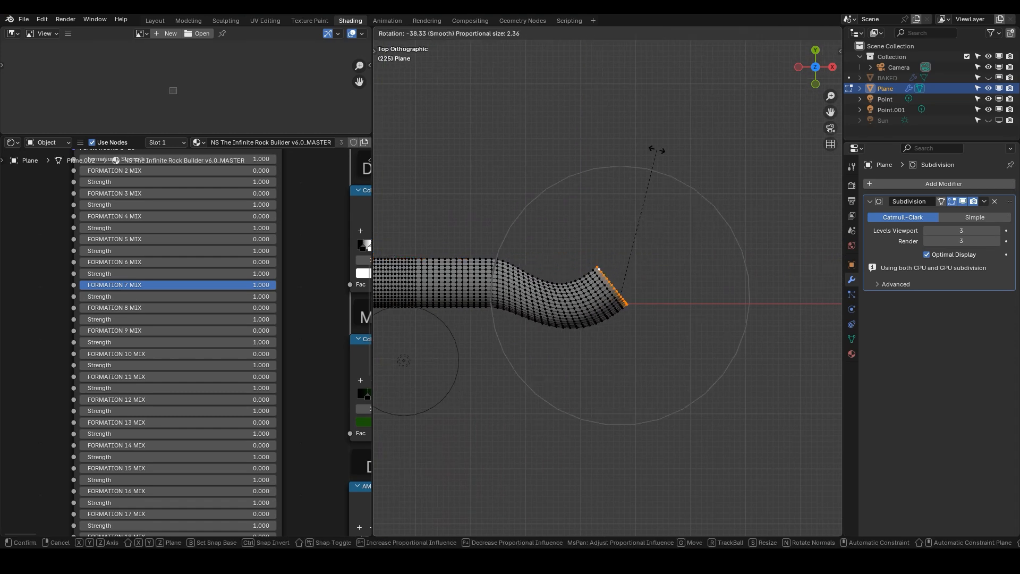
{"action": "left_click", "coordinate": [657, 150]}
{"action": "key", "text": "g"}
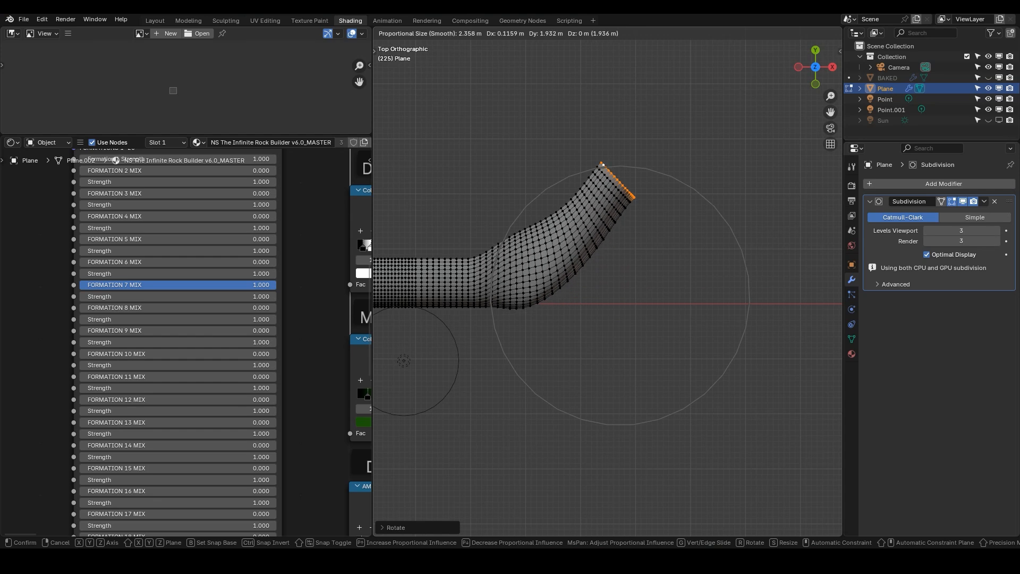
{"action": "left_click", "coordinate": [657, 118]}
Select the opposite end edge loop and bend it by rotating and moving it with proportional editing
{"action": "scroll", "coordinate": [657, 117], "scroll_direction": "down", "scroll_amount": 3}
{"action": "middle_click_drag", "start_coordinate": [478, 196], "coordinate": [693, 198], "text": "shift"}
{"action": "left_click", "coordinate": [551, 219]}
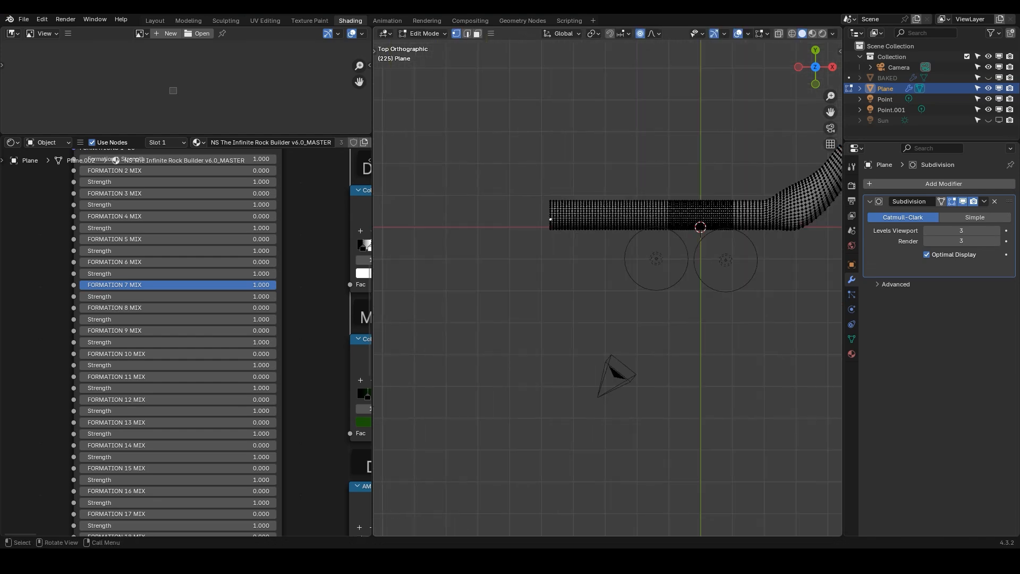
{"action": "scroll", "coordinate": [550, 219], "scroll_direction": "up", "scroll_amount": 2}
{"action": "key", "text": "r"}
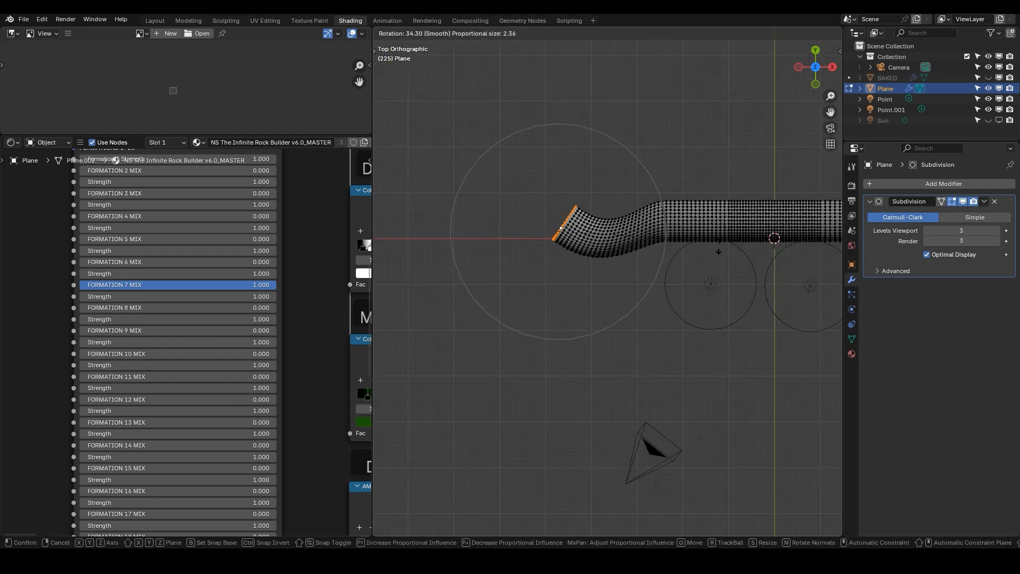
{"action": "left_click", "coordinate": [701, 272]}
{"action": "key", "text": "g"}
{"action": "left_click", "coordinate": [717, 190]}
{"action": "key", "text": "r"}
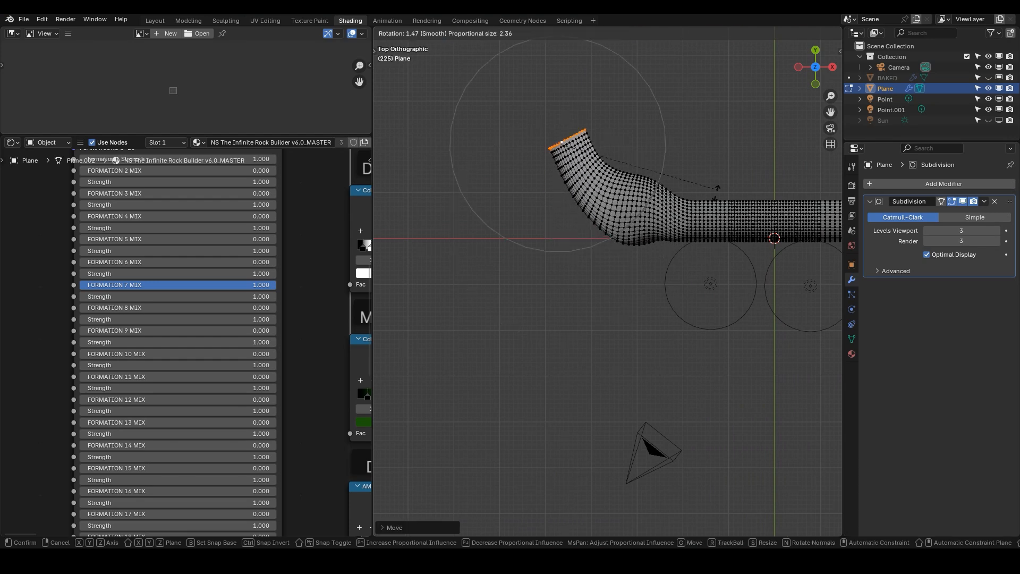
{"action": "left_click", "coordinate": [717, 188]}
{"action": "middle_click_drag", "start_coordinate": [717, 188], "coordinate": [712, 109]}
{"action": "left_click", "coordinate": [711, 150]}
{"action": "key", "text": "g"}
{"action": "left_click", "coordinate": [710, 128]}
Reshape the plane's outline further by selecting sections of vertices and moving them with proportional editing
{"action": "left_click", "coordinate": [615, 191]}
{"action": "key", "text": "g"}
{"action": "scroll", "coordinate": [615, 190], "scroll_direction": "up", "scroll_amount": 5}
{"action": "left_click", "coordinate": [605, 179]}
{"action": "middle_click_drag", "start_coordinate": [749, 221], "coordinate": [530, 362], "text": "shift"}
{"action": "left_click", "coordinate": [609, 194]}
{"action": "key", "text": "g"}
{"action": "left_click", "coordinate": [659, 274]}
{"action": "left_click", "coordinate": [566, 182]}
{"action": "key", "text": "g"}
{"action": "left_click", "coordinate": [577, 157]}
{"action": "middle_click_drag", "start_coordinate": [577, 158], "coordinate": [552, 128]}
{"action": "left_click", "coordinate": [634, 274]}
{"action": "middle_click_drag", "start_coordinate": [634, 274], "coordinate": [646, 291]}
{"action": "key", "text": "g"}
{"action": "left_click", "coordinate": [682, 328]}
Return to Object Mode, switch to rendered shading, deselect everything and hide the viewport overlays
{"action": "key", "text": "Tab"}
{"action": "scroll", "coordinate": [630, 257], "scroll_direction": "down", "scroll_amount": 6}
{"action": "left_click", "coordinate": [823, 33]}
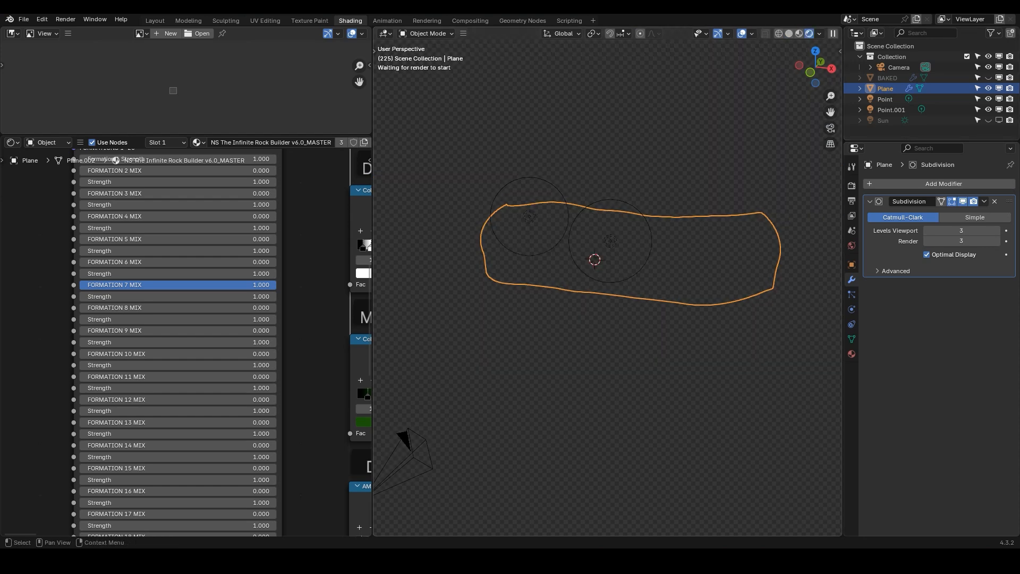
{"action": "key", "text": "alt+a"}
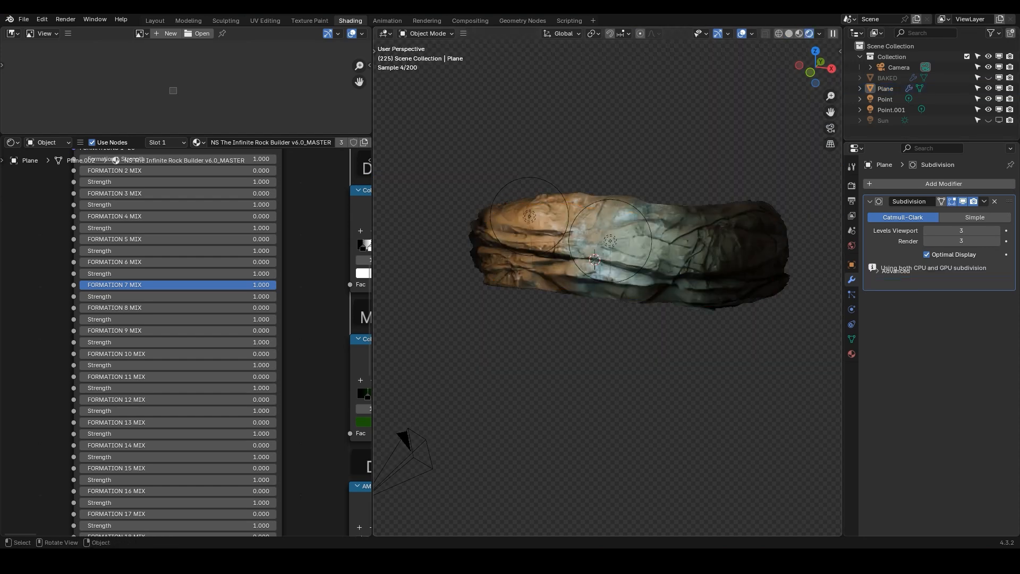
{"action": "middle_click_drag", "start_coordinate": [611, 287], "coordinate": [705, 325]}
{"action": "key", "text": "shift+alt+z"}
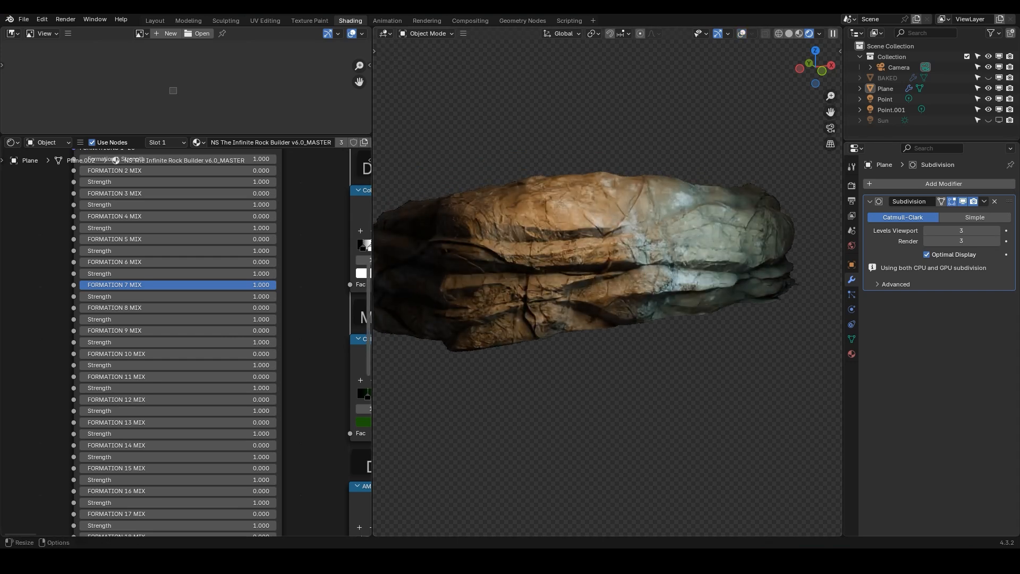
Inspect the rock builder node tree and the rendered rock from different angles
{"action": "scroll", "coordinate": [340, 319], "scroll_direction": "down", "scroll_amount": 6}
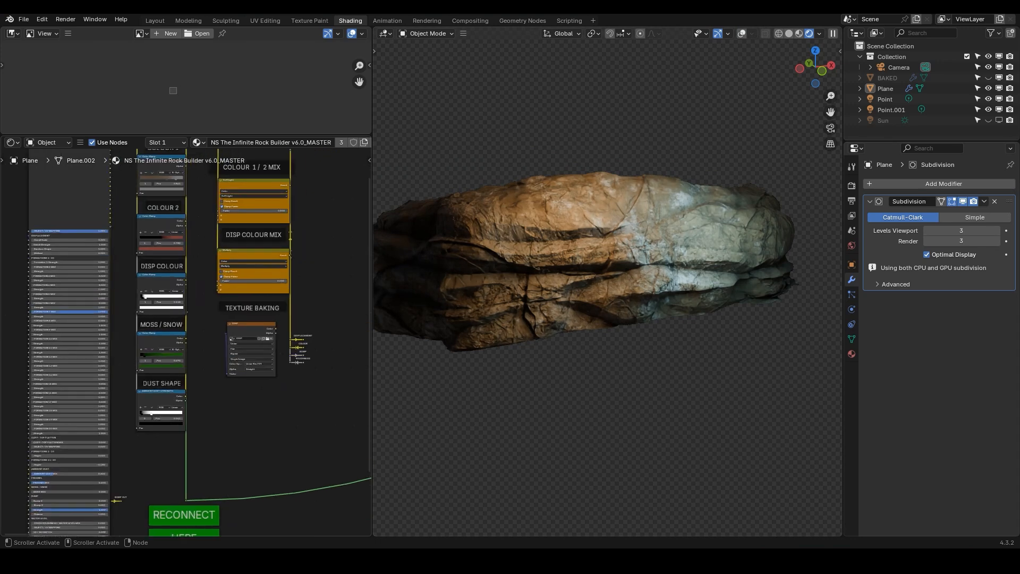
{"action": "middle_click_drag", "start_coordinate": [340, 318], "coordinate": [303, 345]}
{"action": "scroll", "coordinate": [197, 330], "scroll_direction": "down", "scroll_amount": 2}
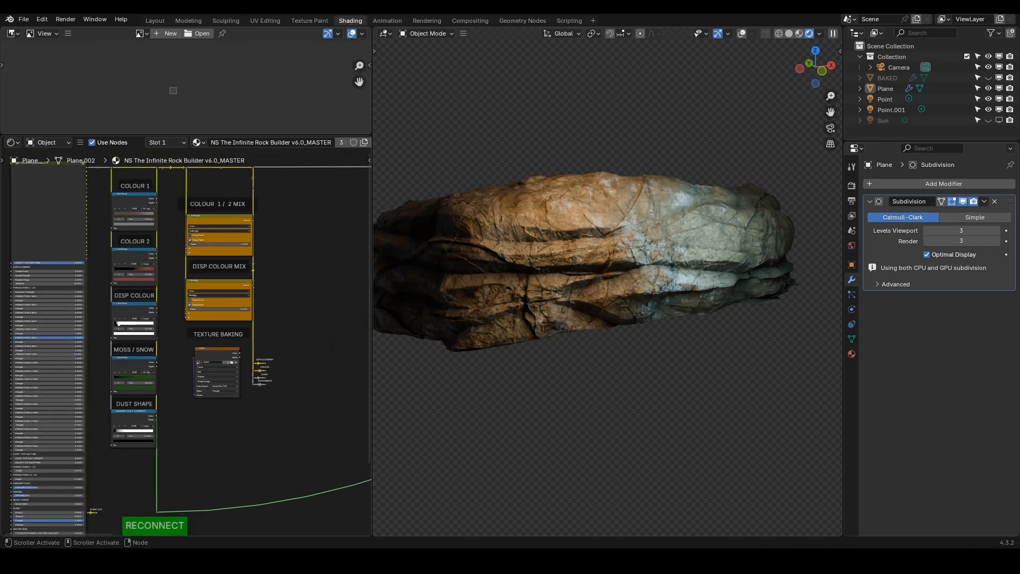
{"action": "middle_click_drag", "start_coordinate": [212, 340], "coordinate": [220, 338]}
{"action": "middle_click_drag", "start_coordinate": [577, 276], "coordinate": [644, 293], "text": "shift"}
{"action": "scroll", "coordinate": [639, 293], "scroll_direction": "up", "scroll_amount": 1}
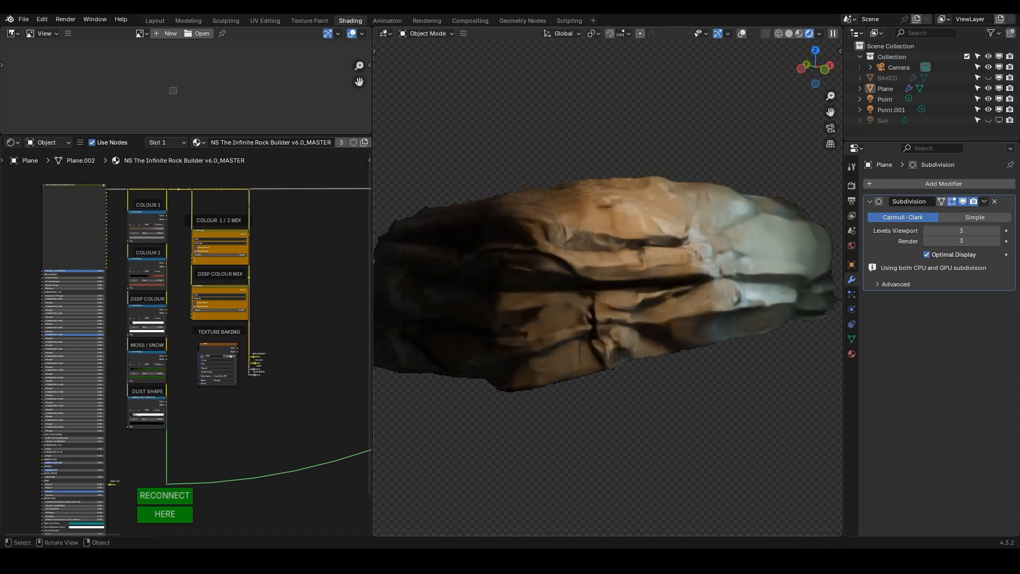